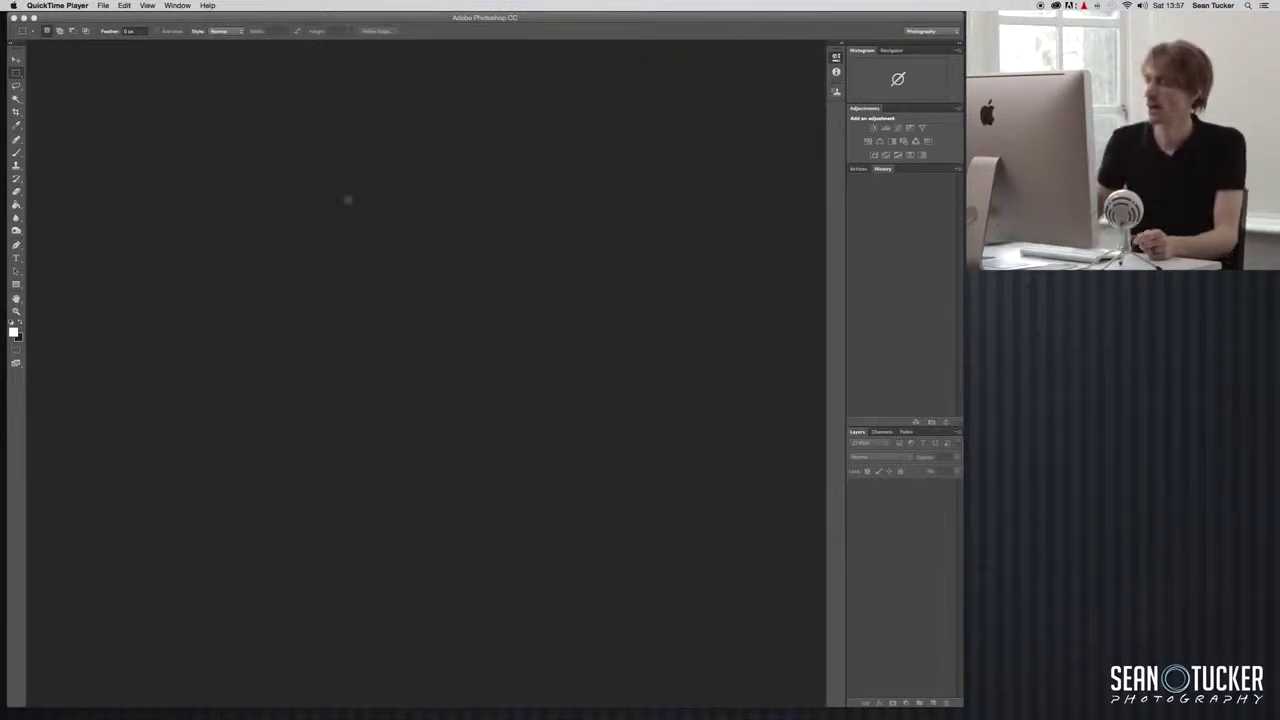
# Open IMG_8180 cut out.jpg from the Studio Chairs folder on the desktop
pyautogui.click(103, 6)
pyautogui.click(90, 30)
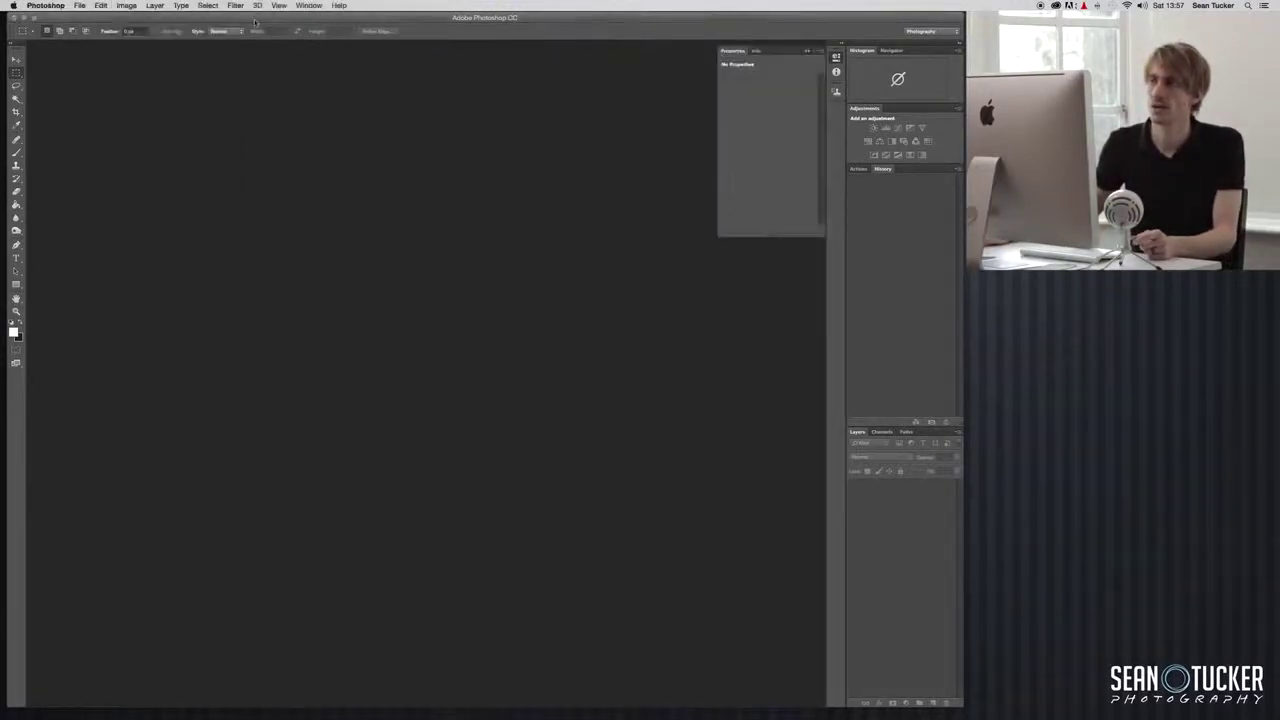
pyautogui.click(78, 6)
pyautogui.click(89, 27)
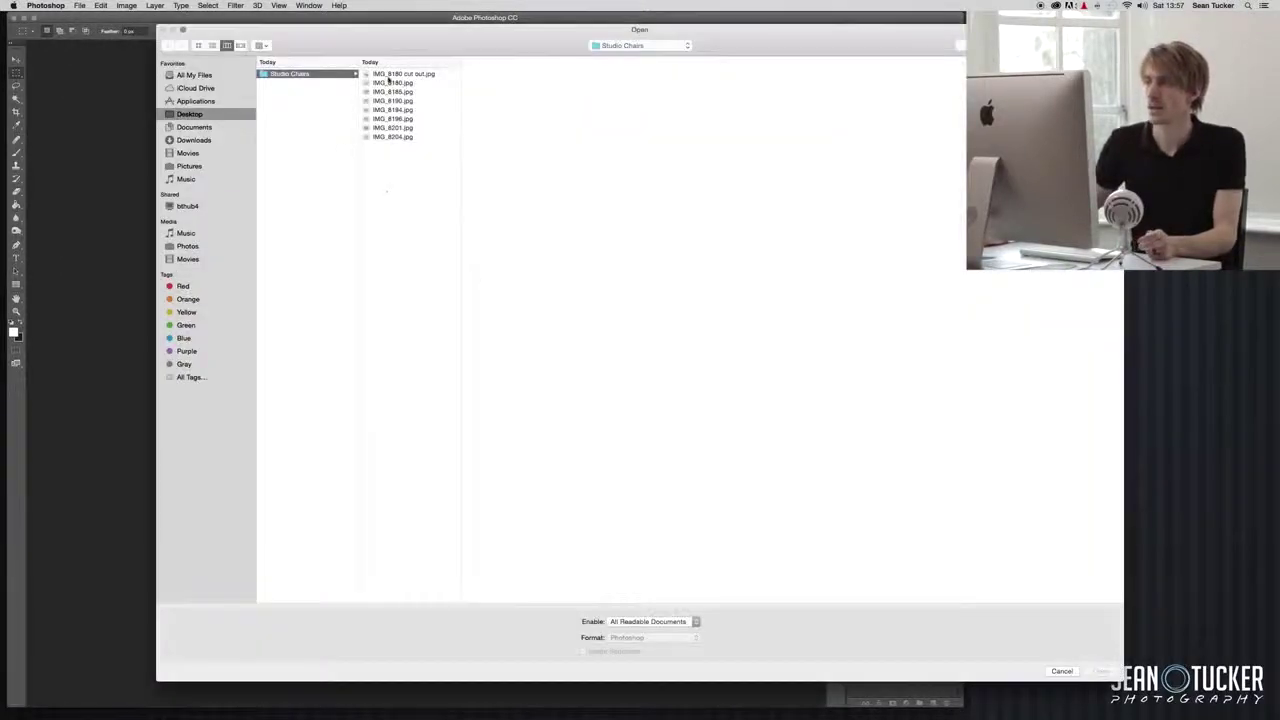
pyautogui.press('Right')
pyautogui.click(1099, 671)
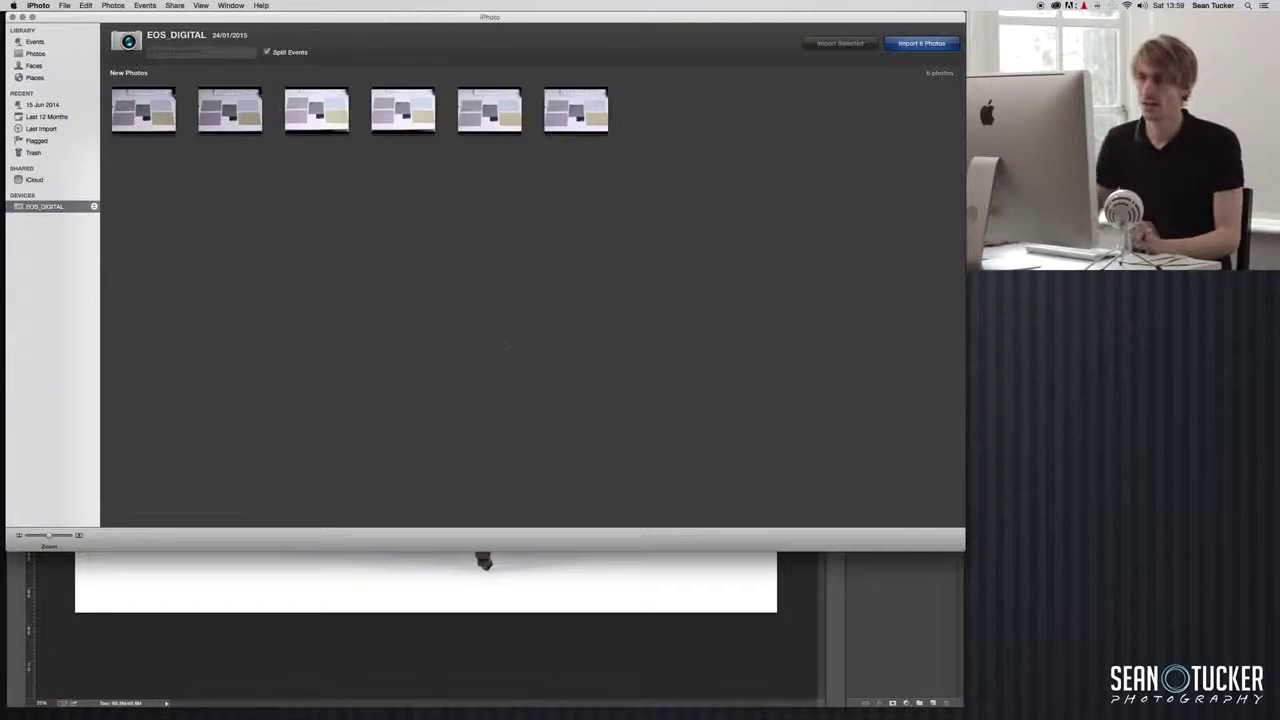
# Quit iPhoto, switch to Finder and copy IMG_2954.JPG from the EOS_DIGITAL card's DCIM/100CANON folder to the desktop
pyautogui.press('super+q')
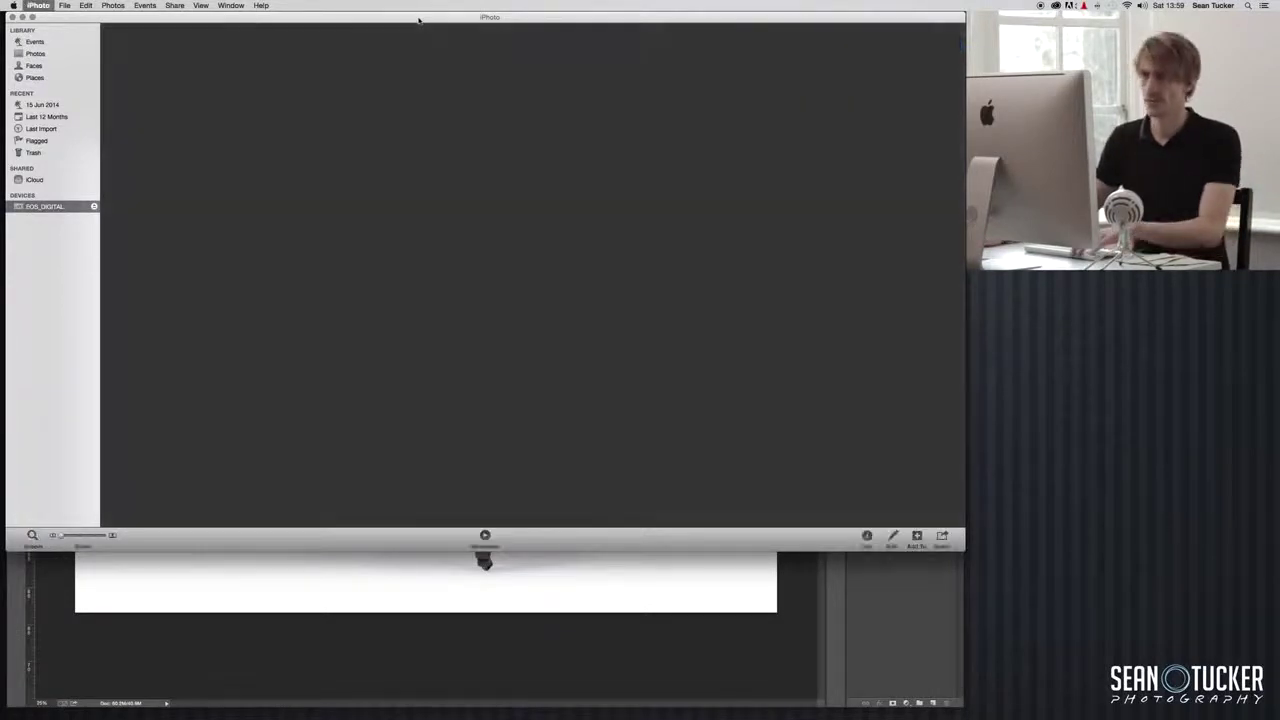
pyautogui.press('super+Tab')
pyautogui.press('super+f')
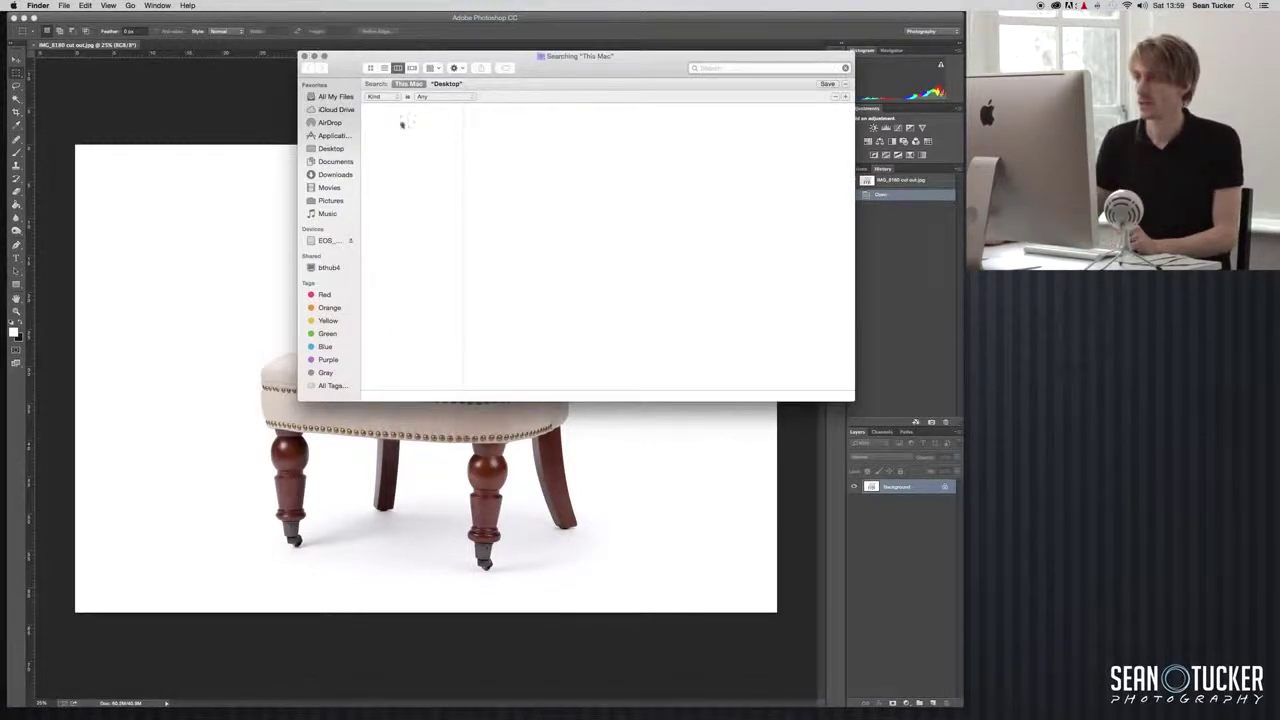
pyautogui.click(330, 241)
pyautogui.click(395, 83)
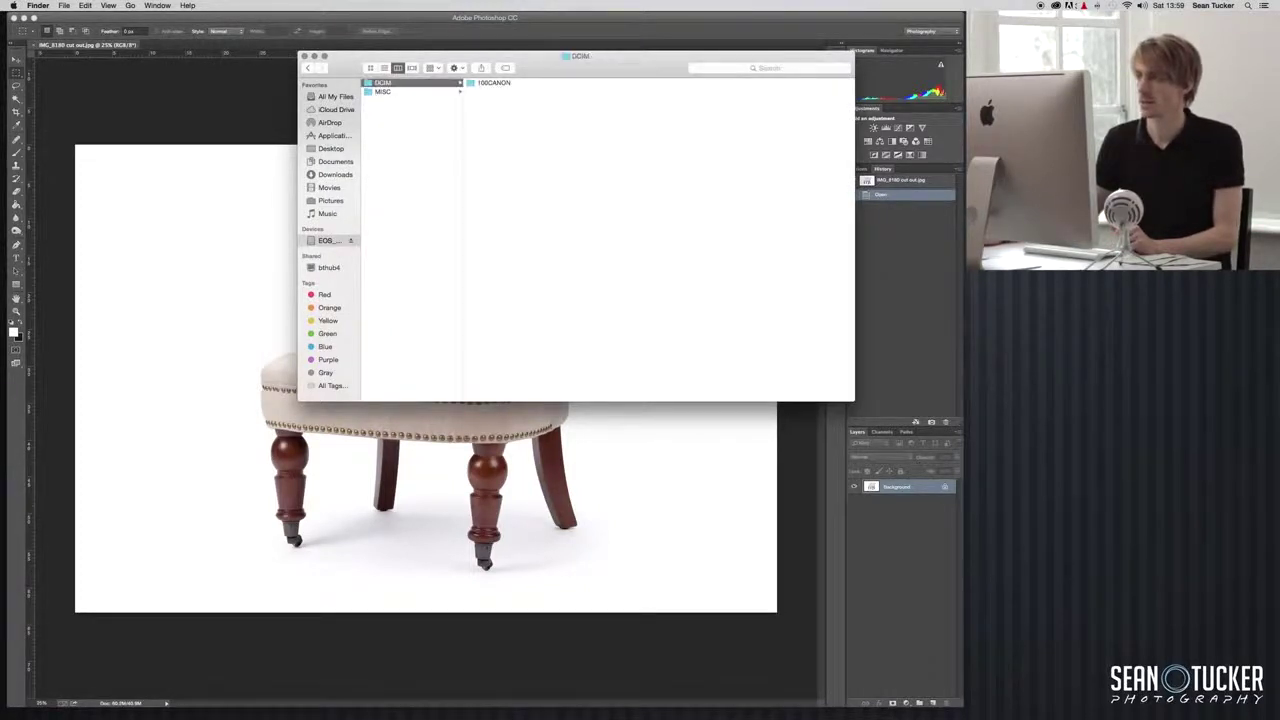
pyautogui.click(509, 85)
pyautogui.click(598, 129)
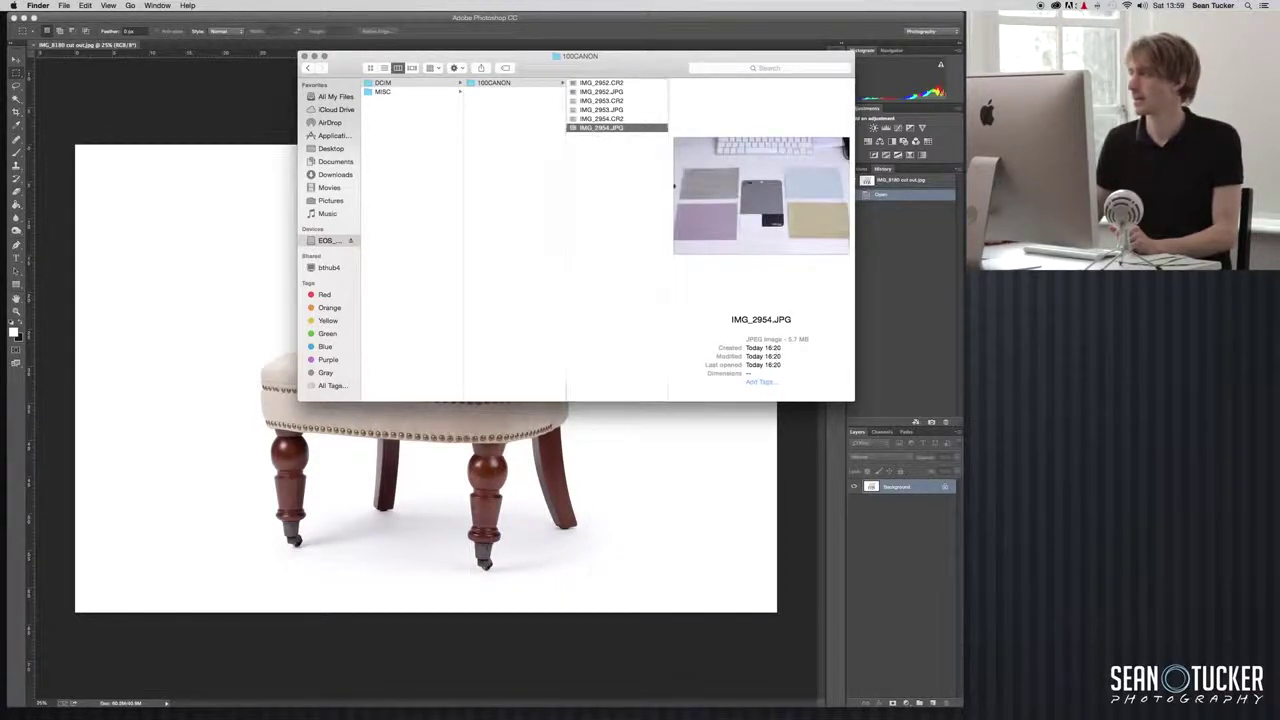
pyautogui.click(304, 56)
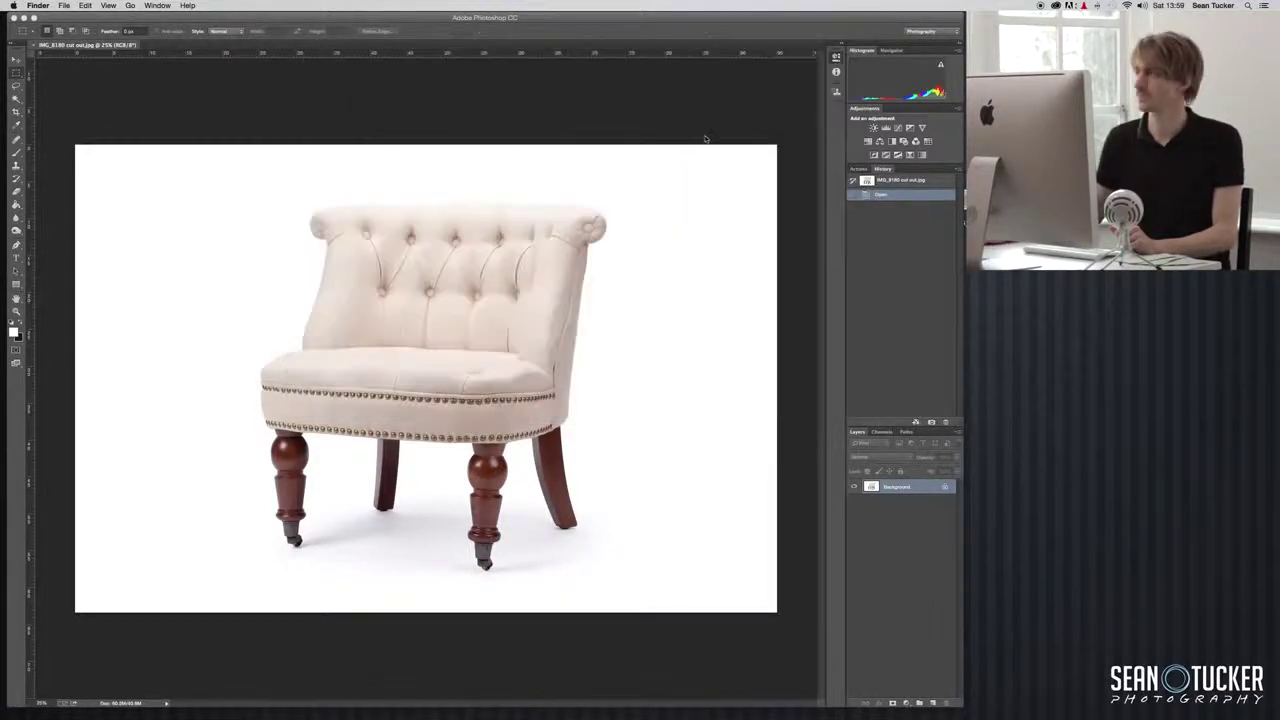
pyautogui.moveTo(966, 224); pyautogui.dragTo(985, 655)
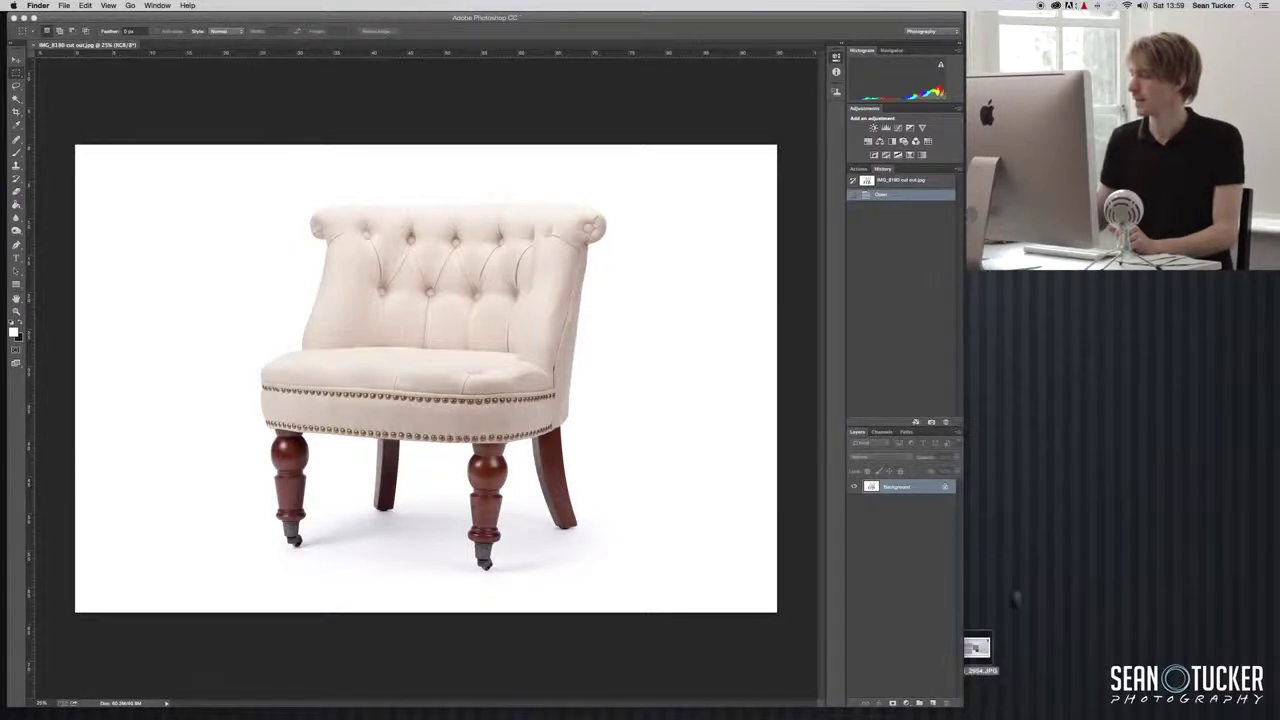
# Switch back to Photoshop and open the fabric swatch photo IMG_2954.JPG from the desktop
pyautogui.click(800, 420)
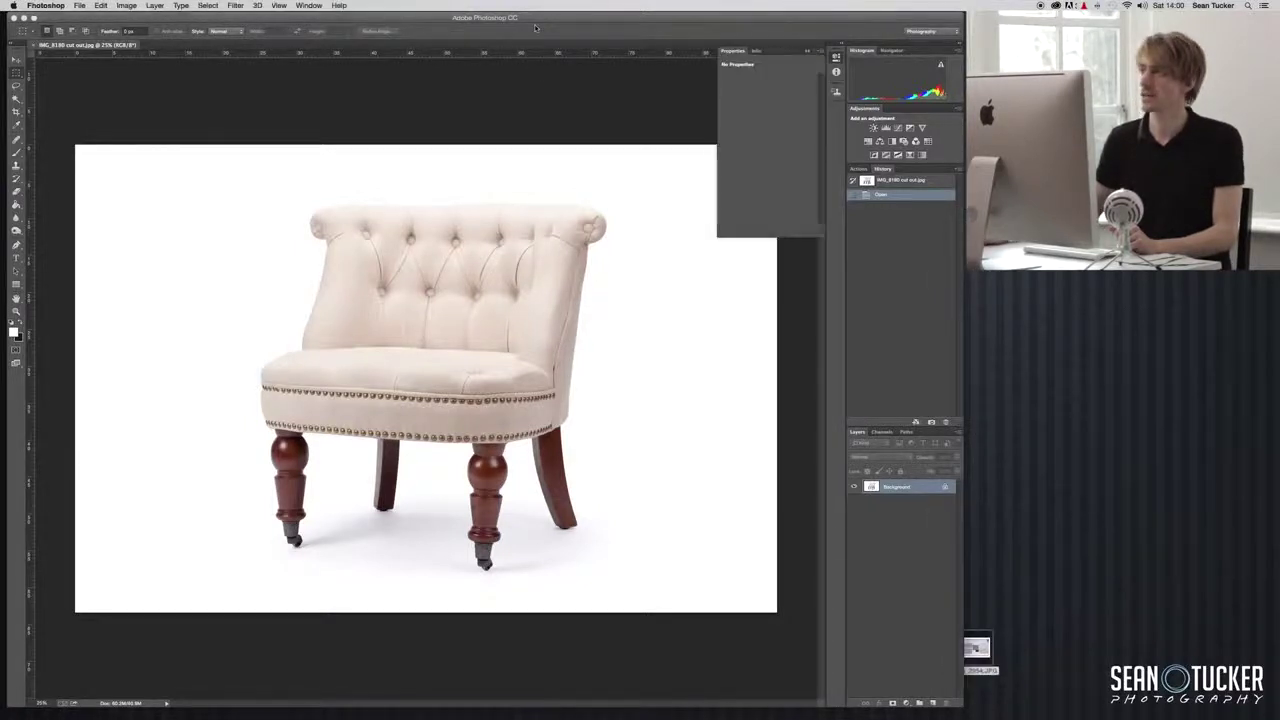
pyautogui.click(79, 5)
pyautogui.click(90, 26)
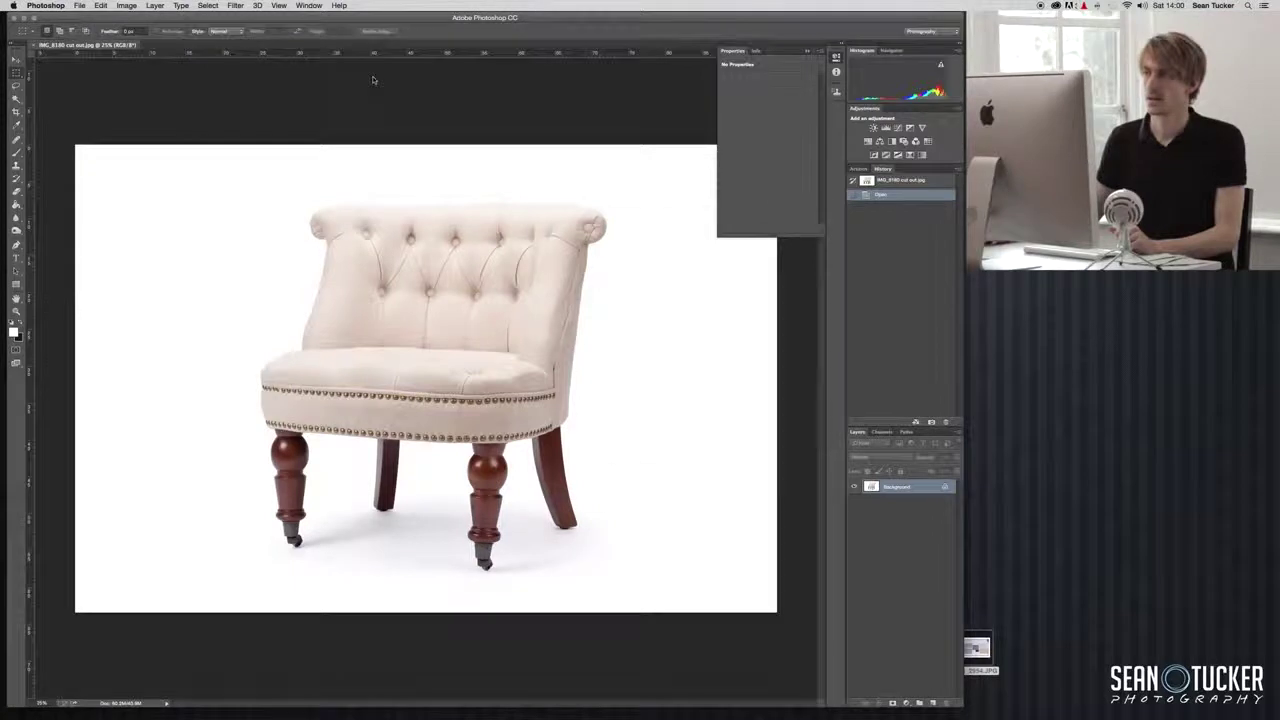
pyautogui.click(300, 74)
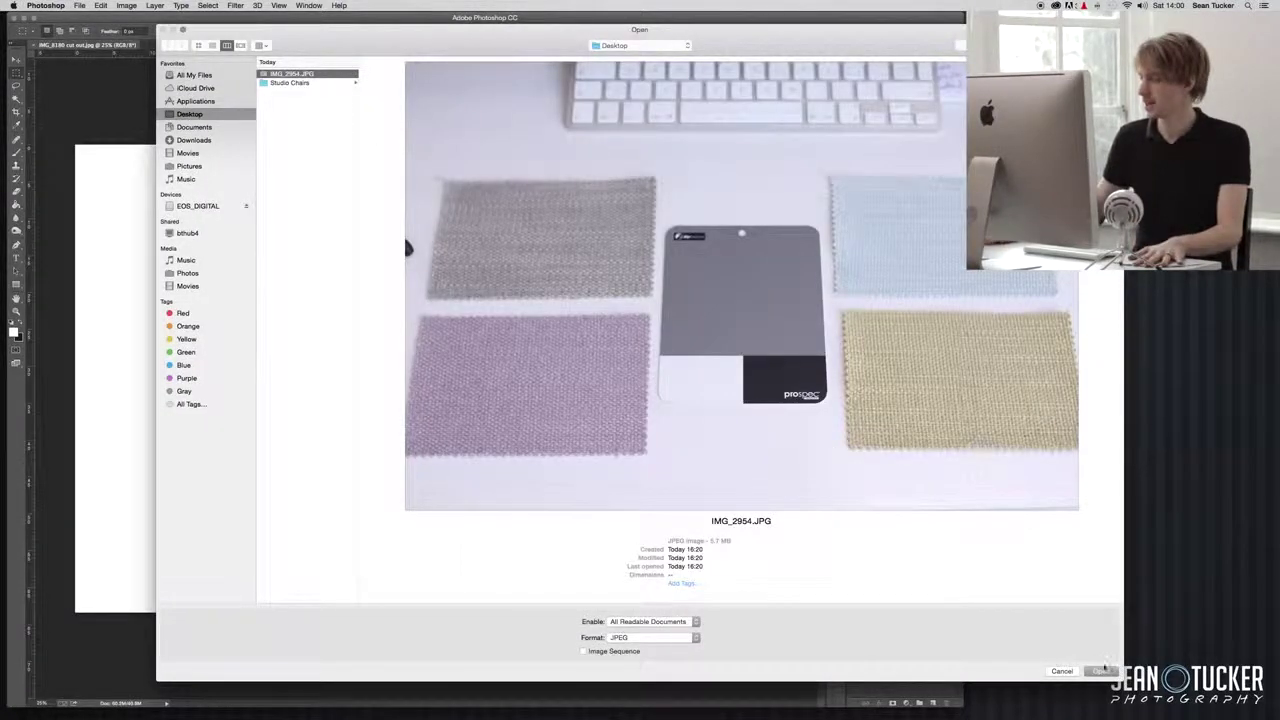
pyautogui.click(1101, 670)
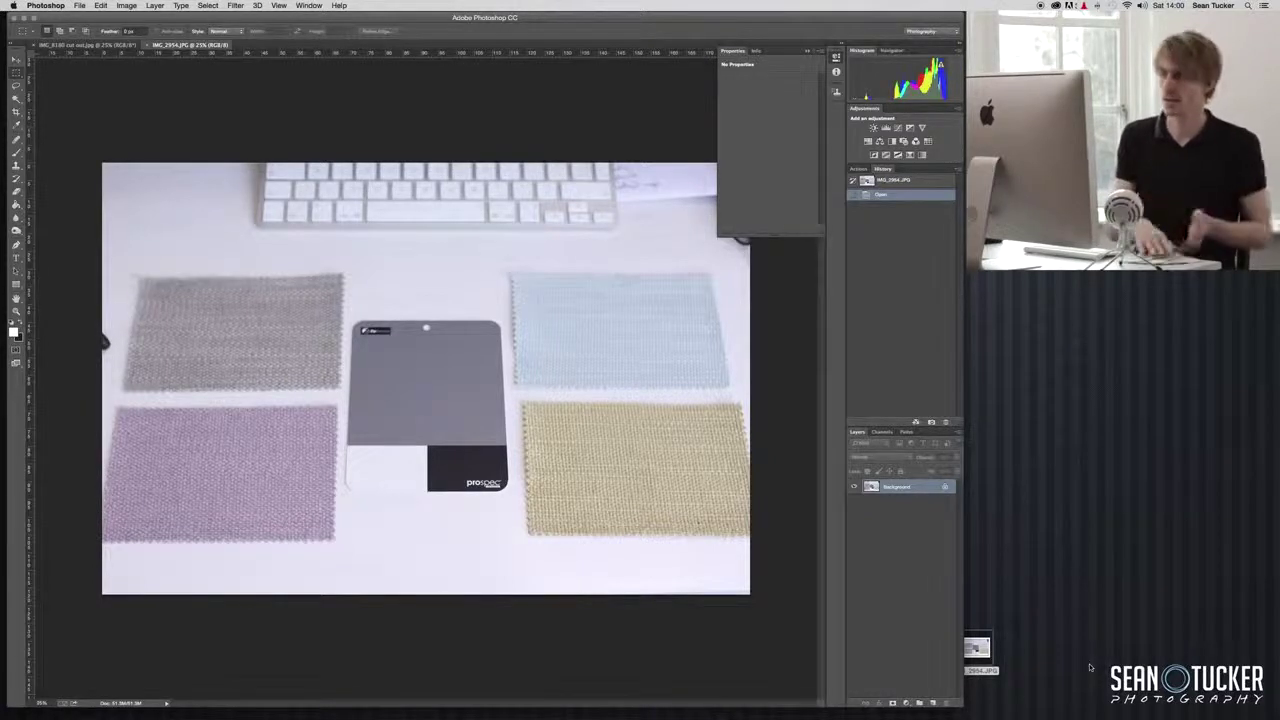
# Duplicate the Background layer of the swatch photo with the default name
pyautogui.rightClick(898, 489)
pyautogui.click(925, 505)
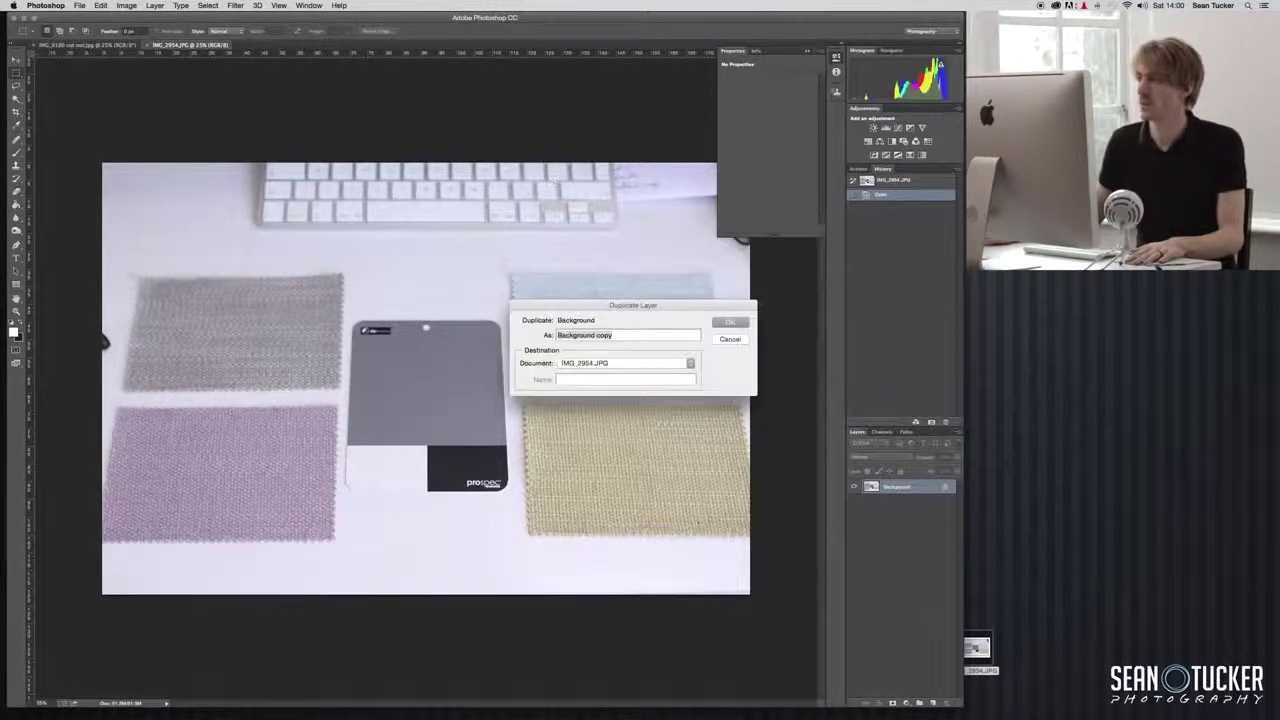
pyautogui.click(729, 327)
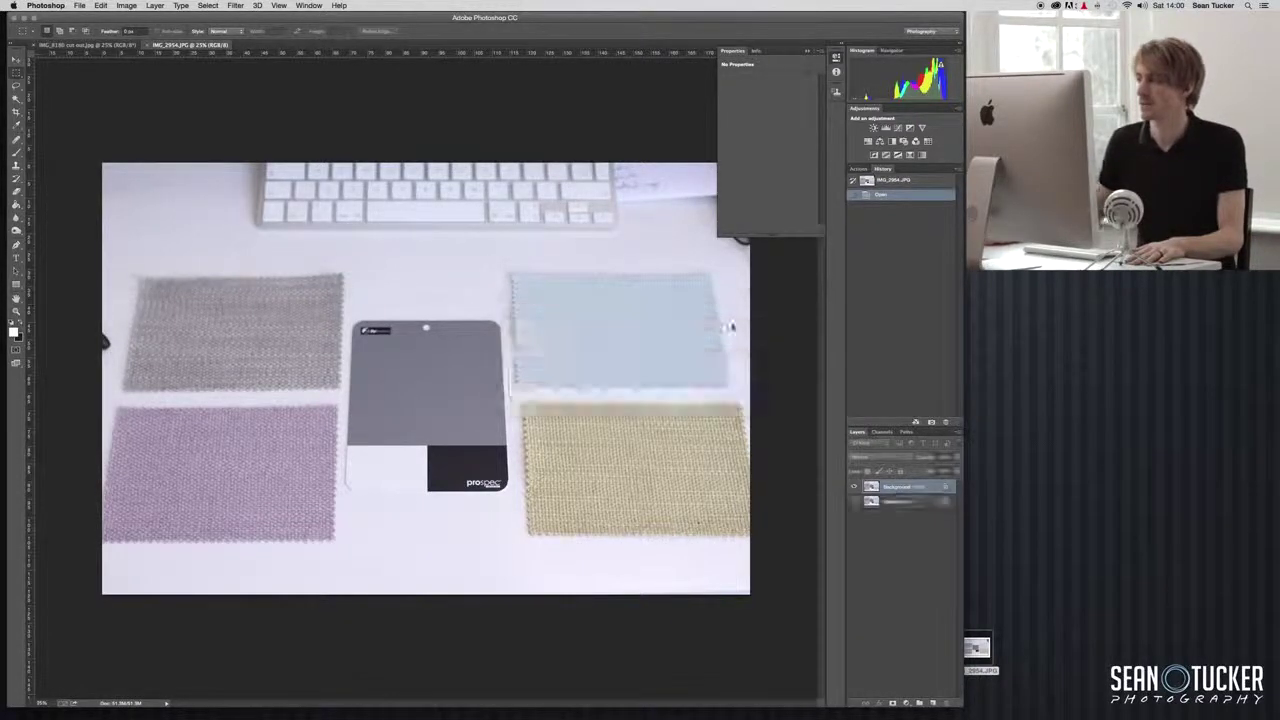
# Add a Levels adjustment layer and set its gray point from the mid-gray area of the gray card
pyautogui.click(908, 703)
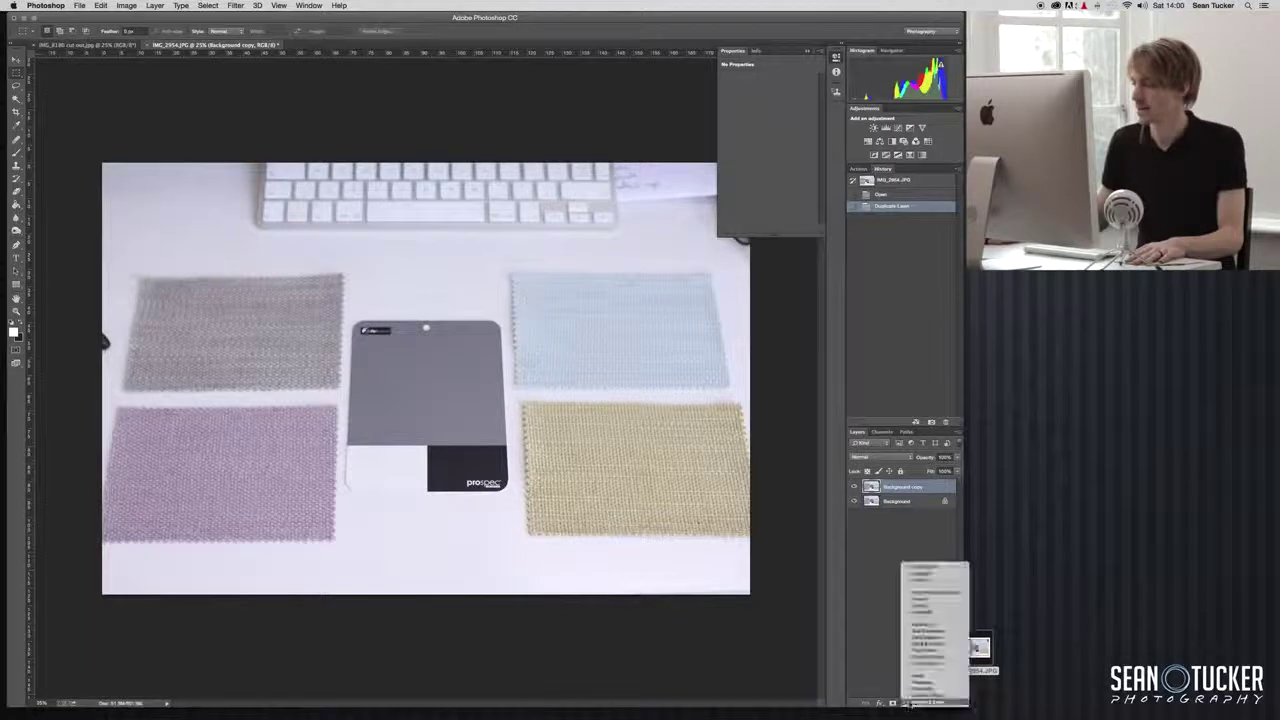
pyautogui.click(913, 597)
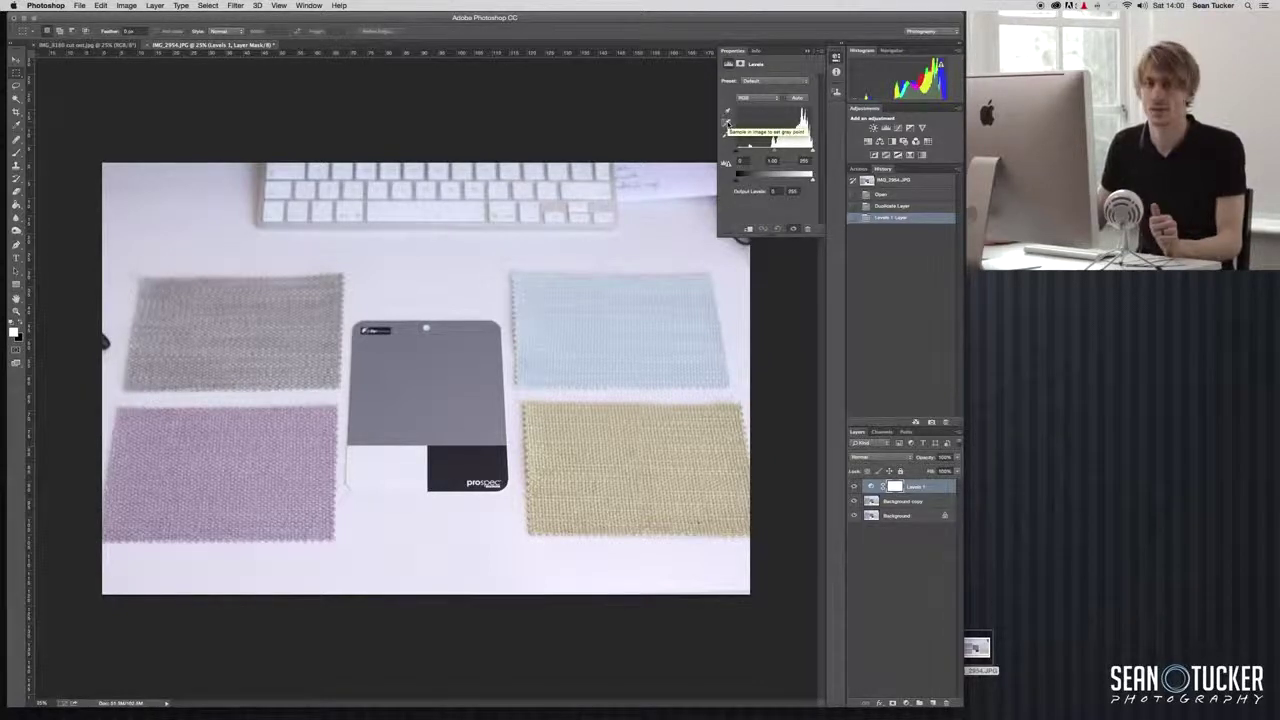
pyautogui.click(727, 122)
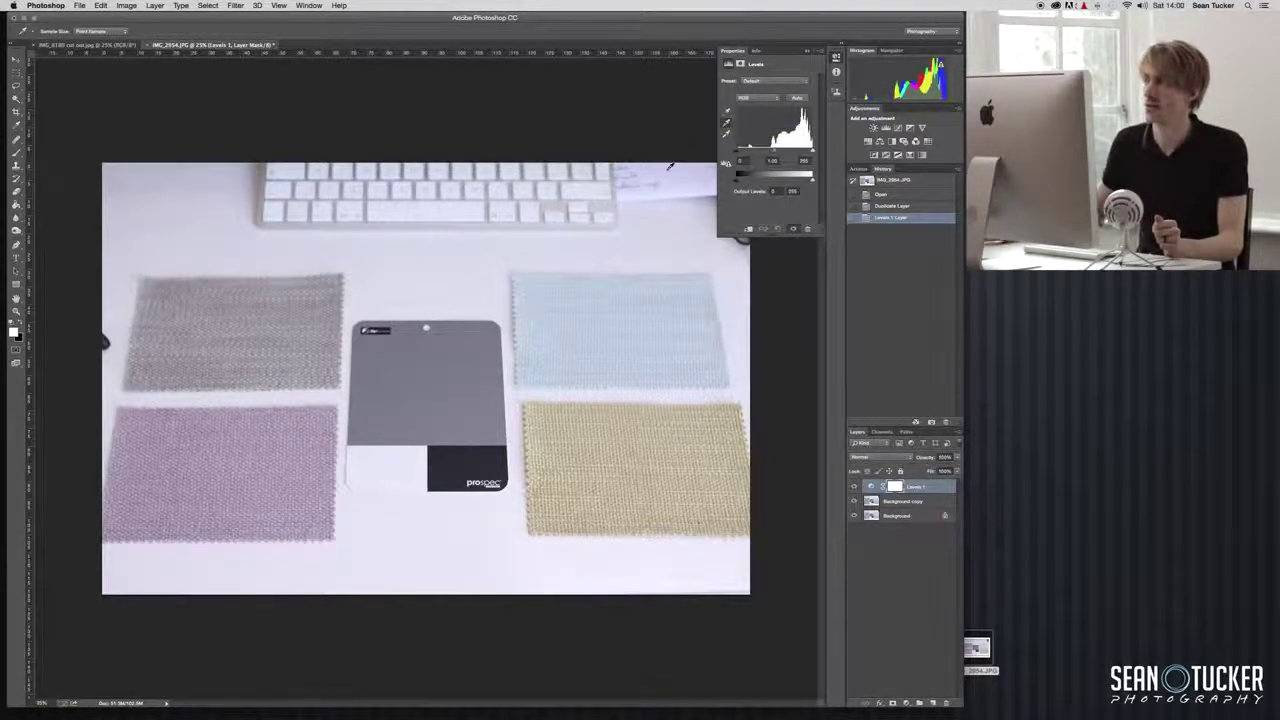
pyautogui.click(422, 409)
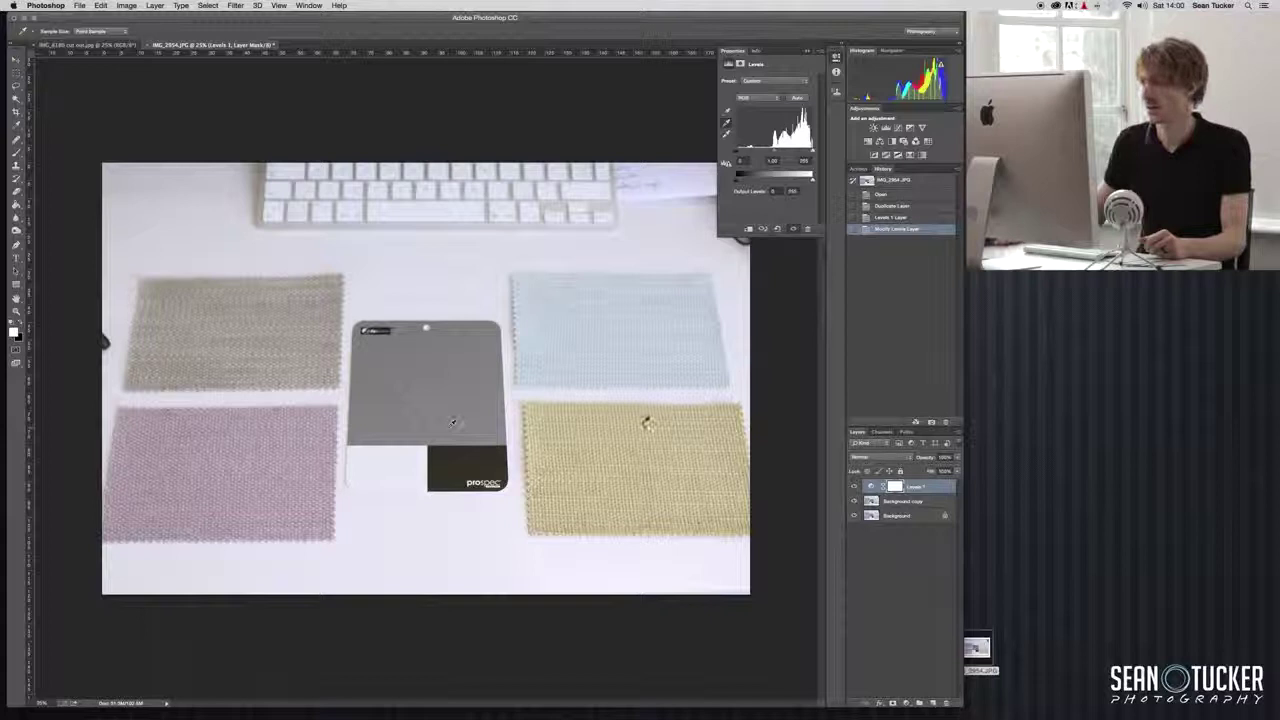
# Stamp all visible layers into a new layer above the Levels adjustment and duplicate that merged layer
pyautogui.click(941, 488)
pyautogui.press('m')
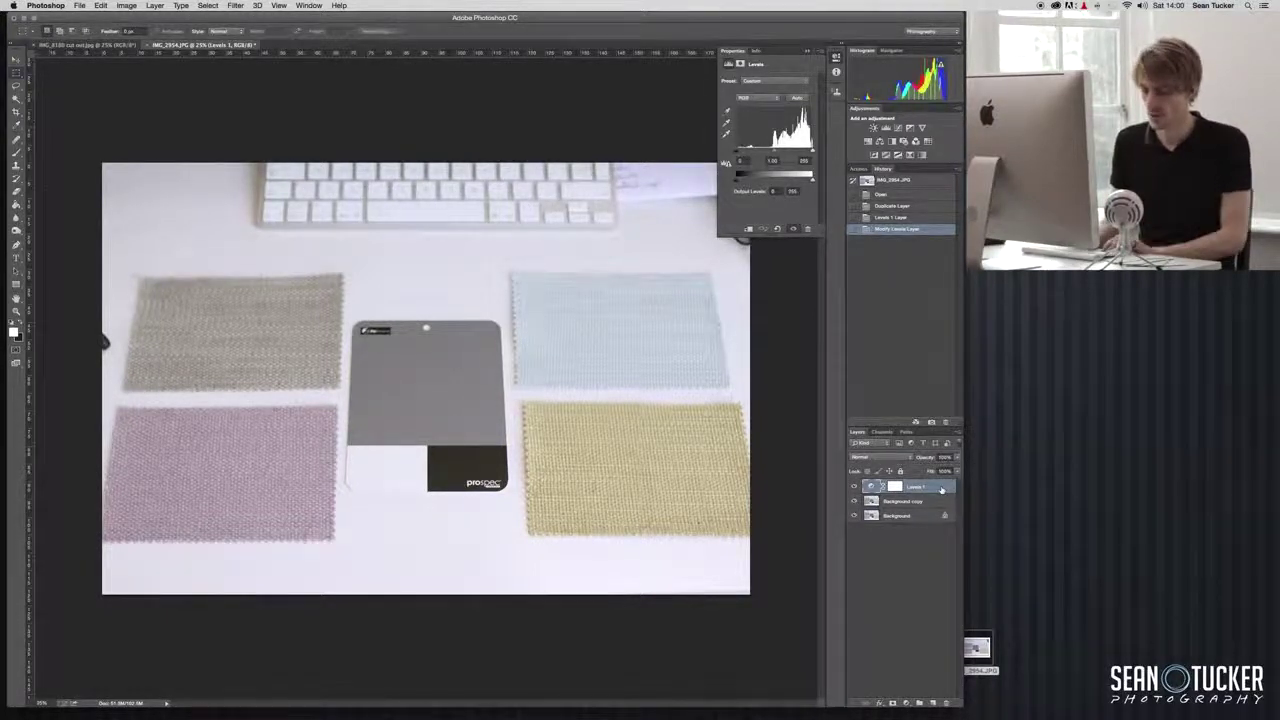
pyautogui.press('super+alt+shift+e')
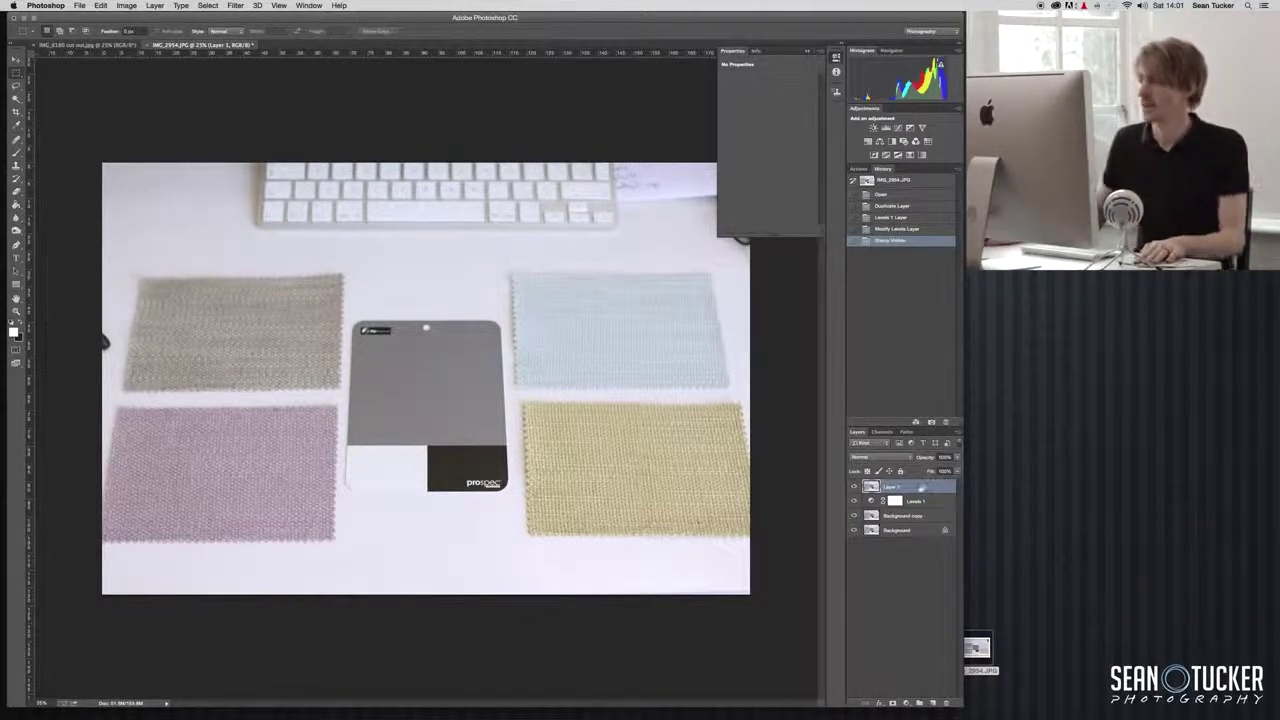
pyautogui.rightClick(921, 487)
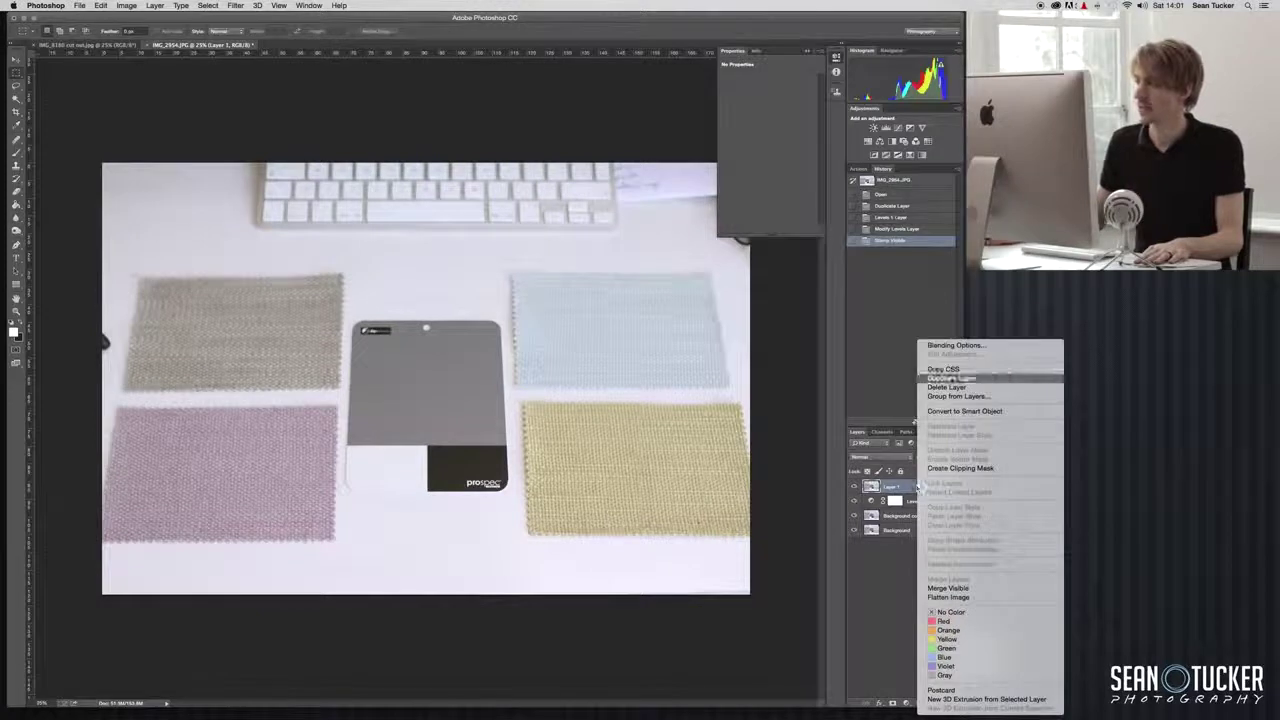
pyautogui.click(950, 379)
pyautogui.click(729, 322)
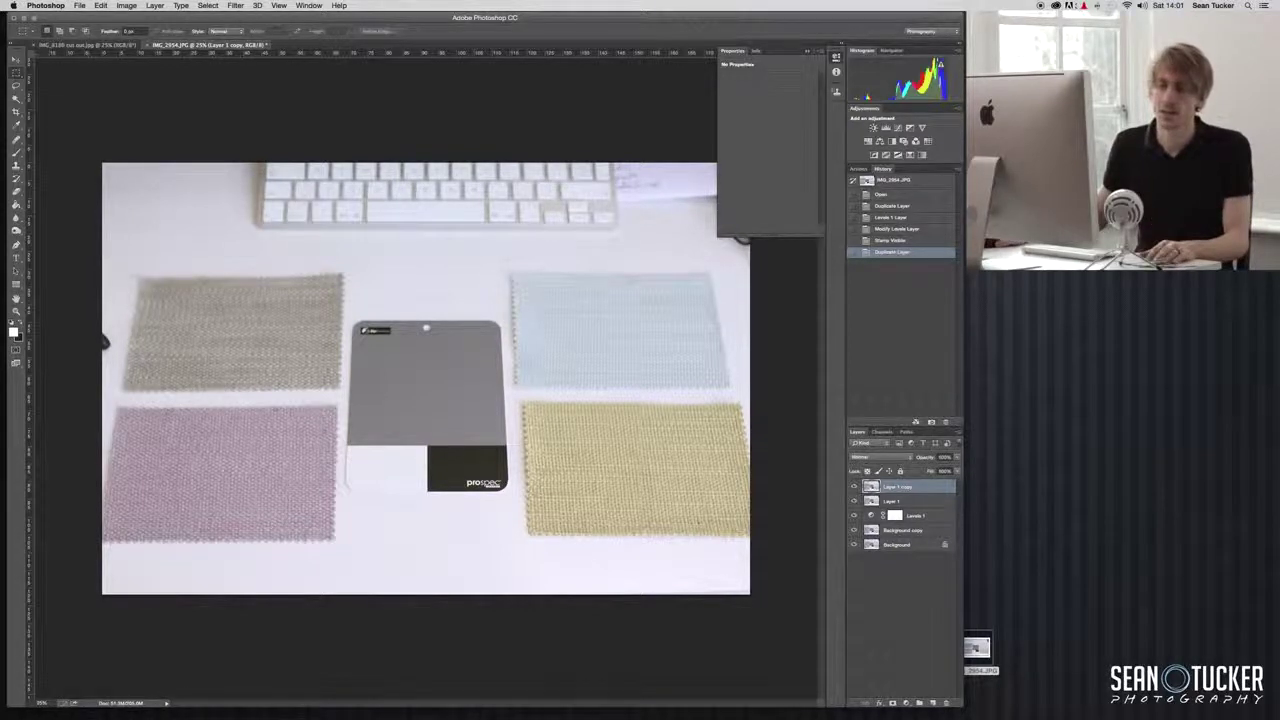
pyautogui.click(13, 331)
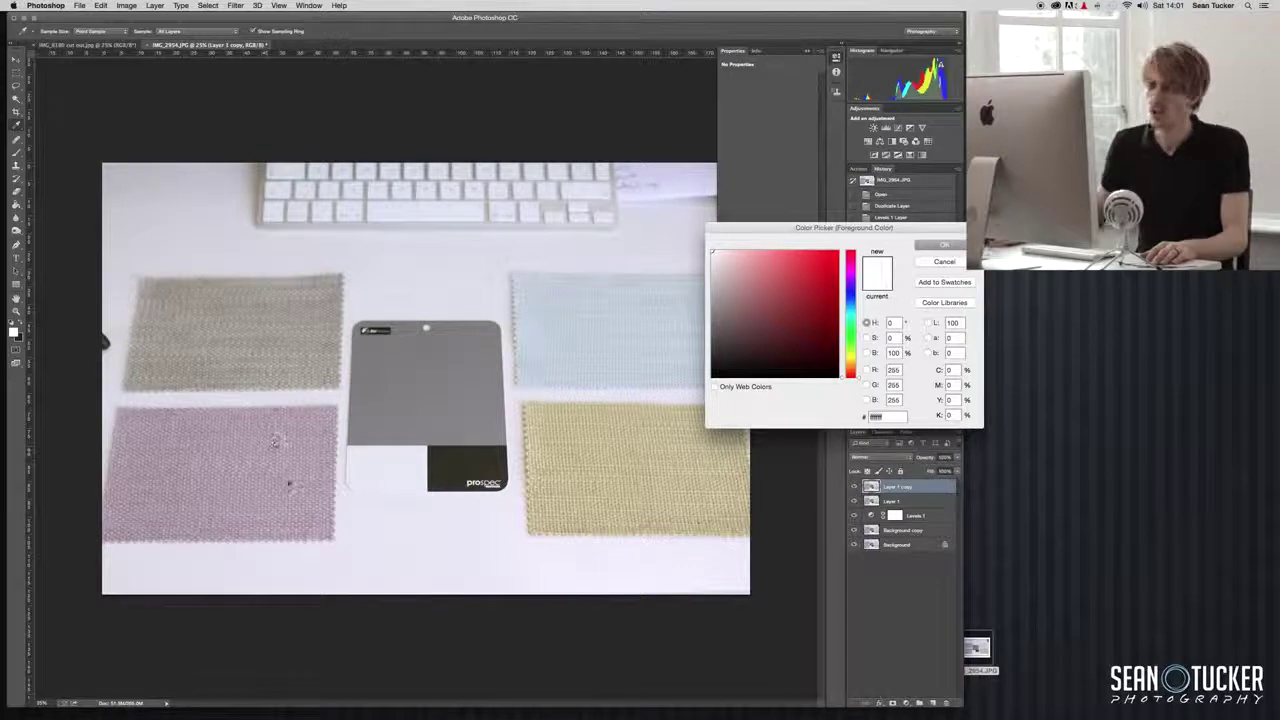
pyautogui.click(272, 470)
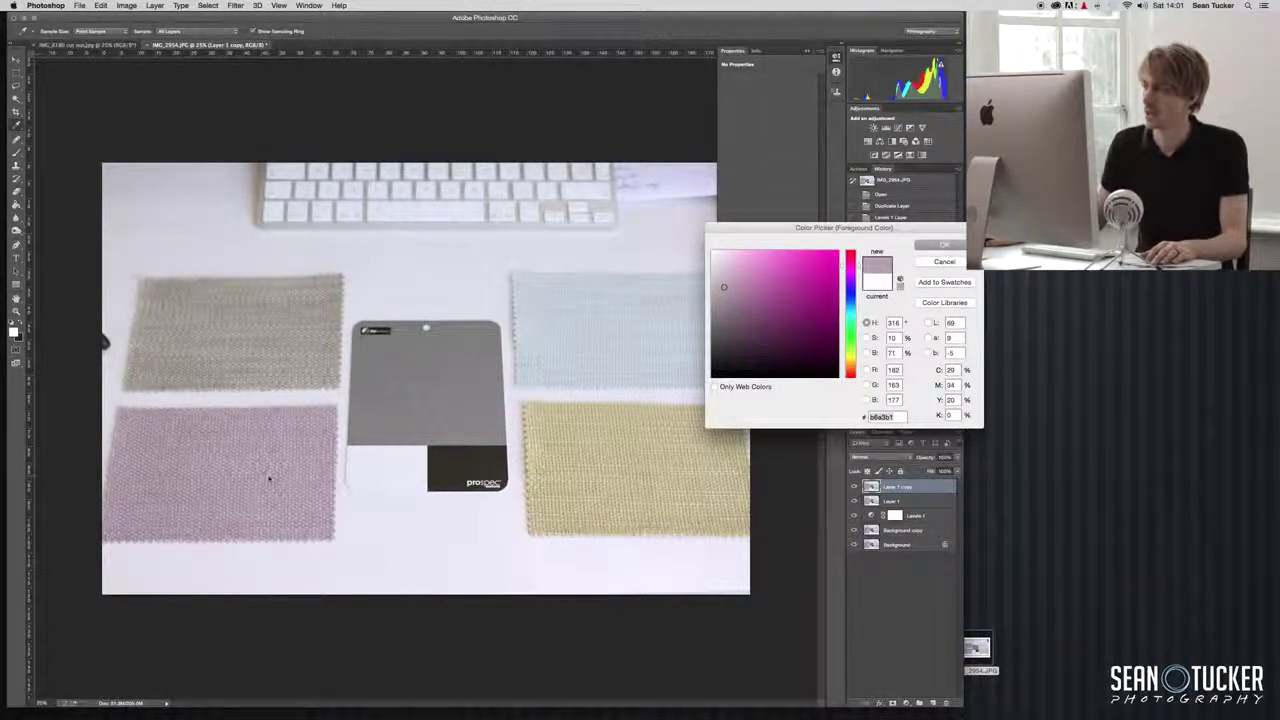
pyautogui.click(268, 472)
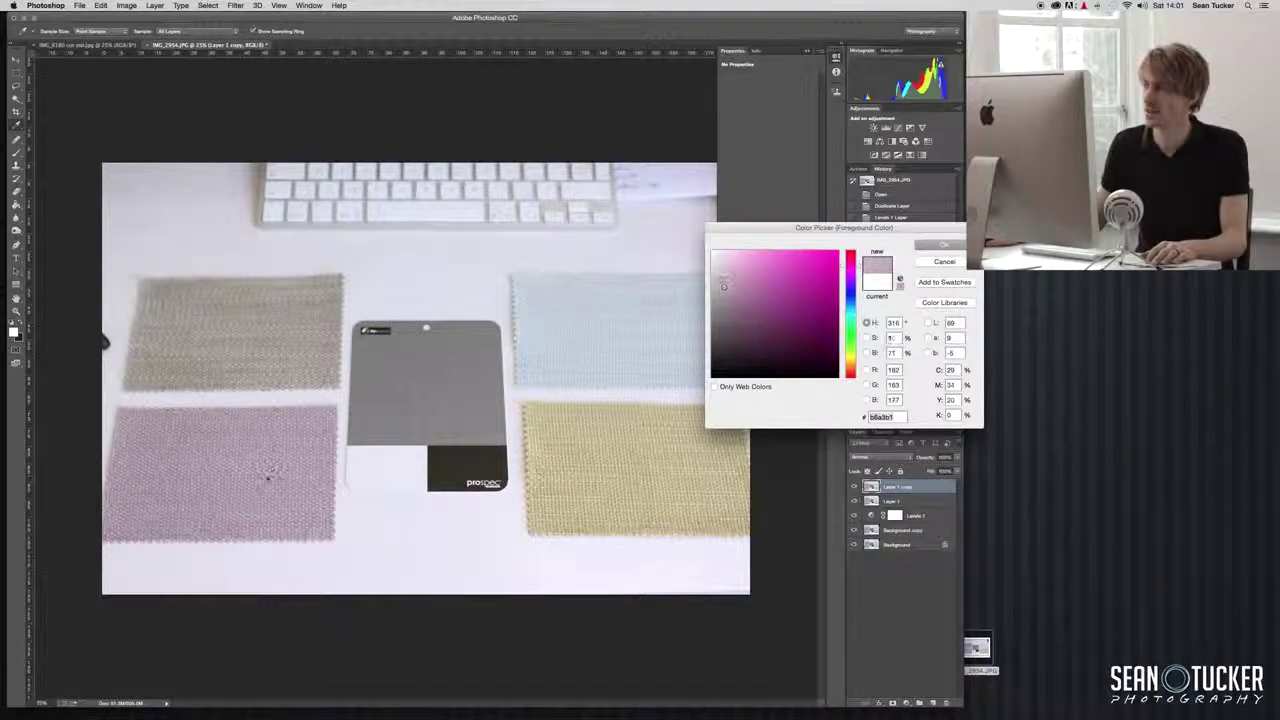
pyautogui.moveTo(265, 470)
pyautogui.mouseDown()
pyautogui.moveTo(266, 451)
pyautogui.moveTo(273, 470)
pyautogui.mouseUp()
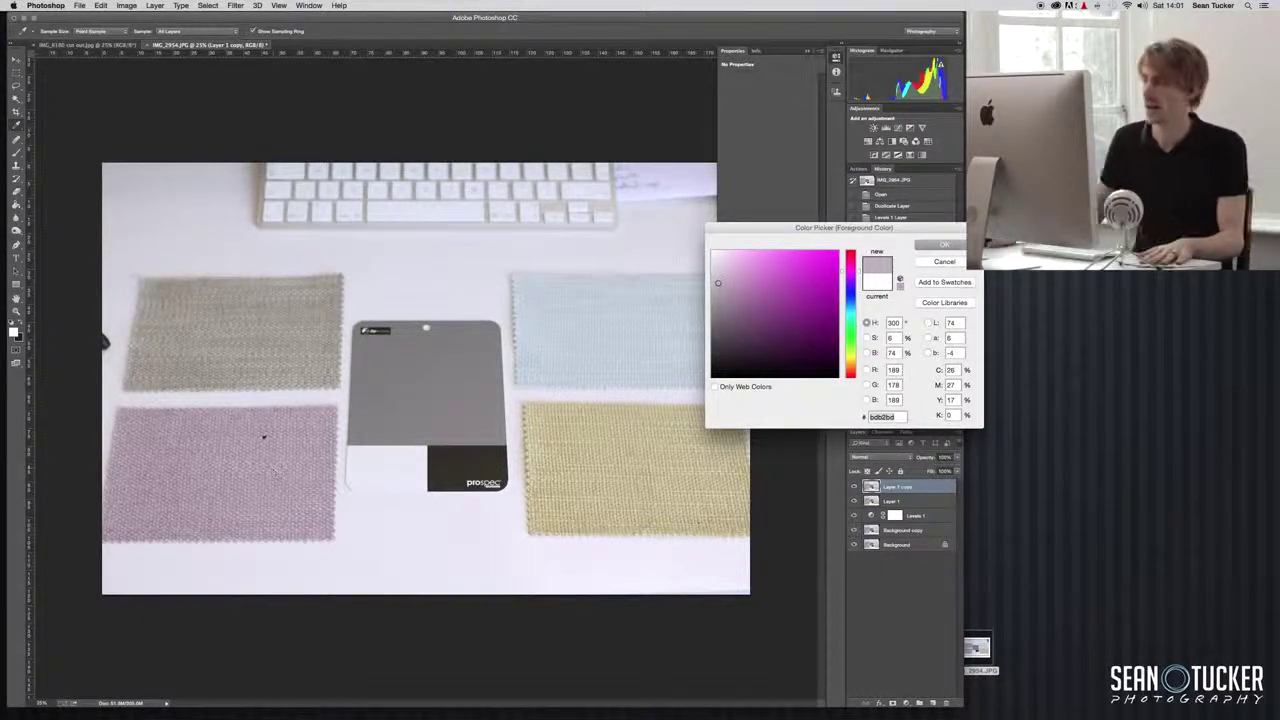
pyautogui.click(944, 261)
pyautogui.press('m')
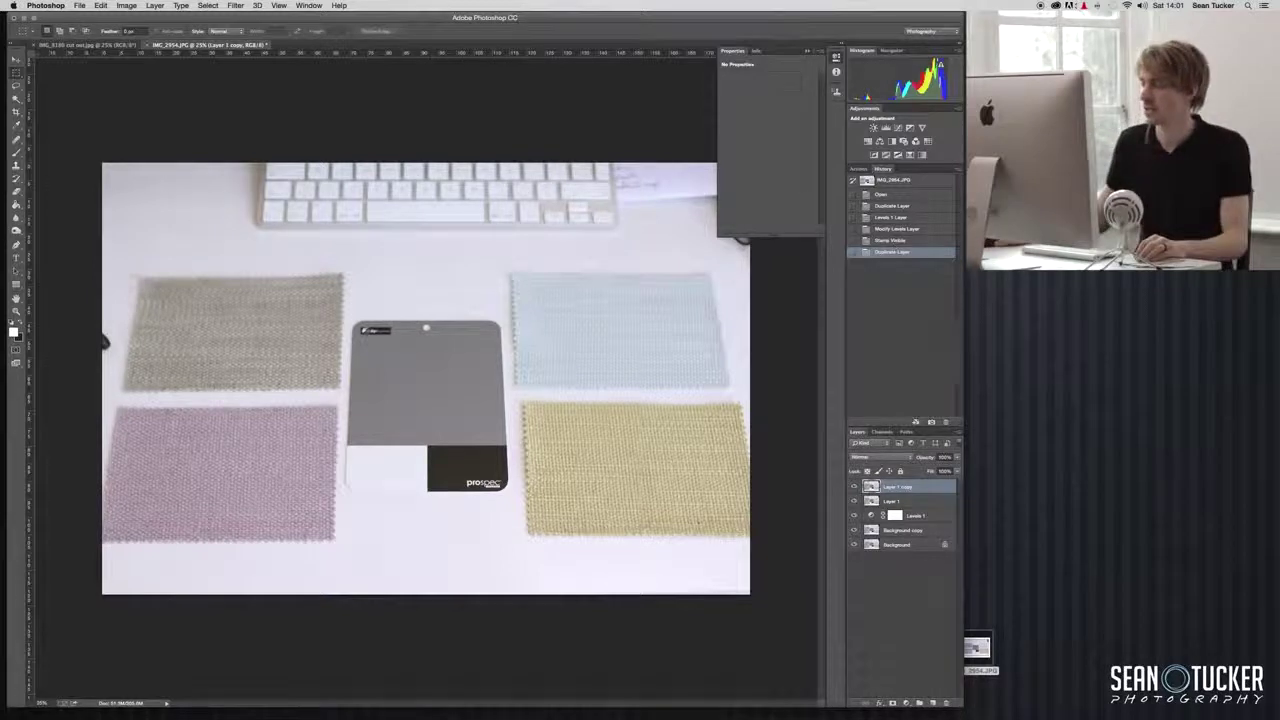
# Apply a Gaussian Blur to the duplicated merged layer, strong enough to smooth out the swatches' fabric weave
pyautogui.click(243, 6)
pyautogui.moveTo(265, 124)
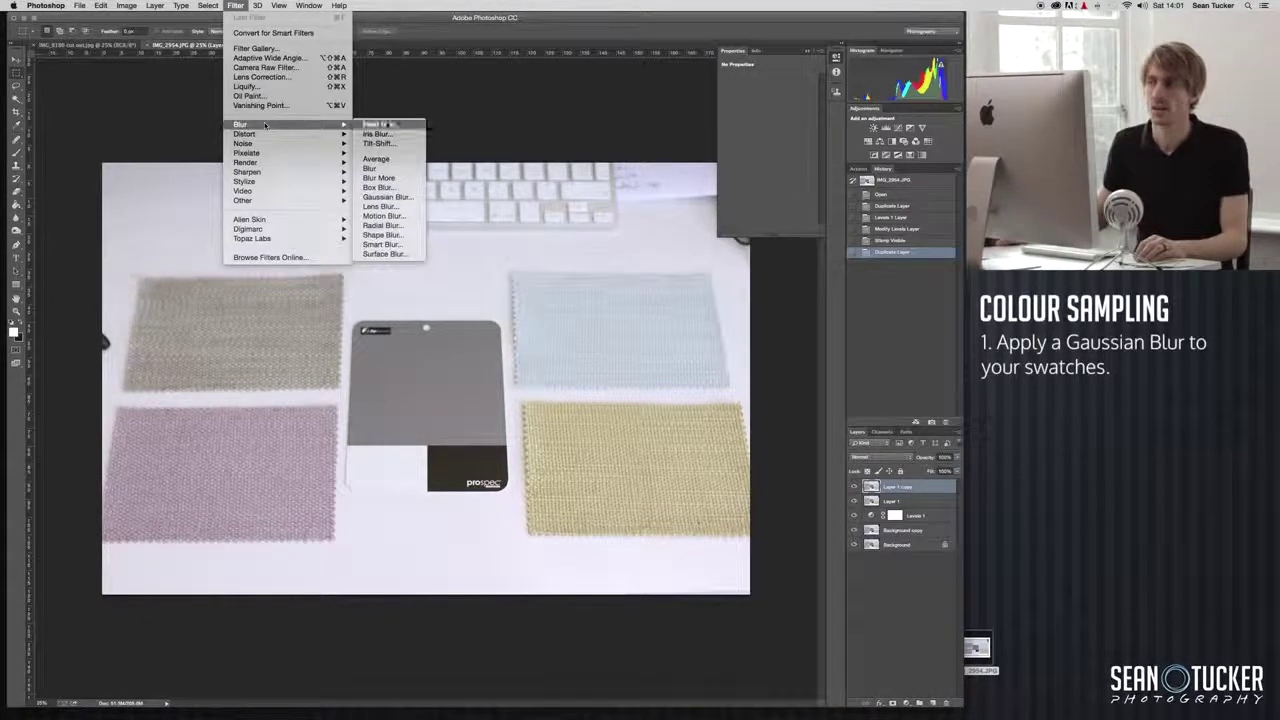
pyautogui.click(388, 197)
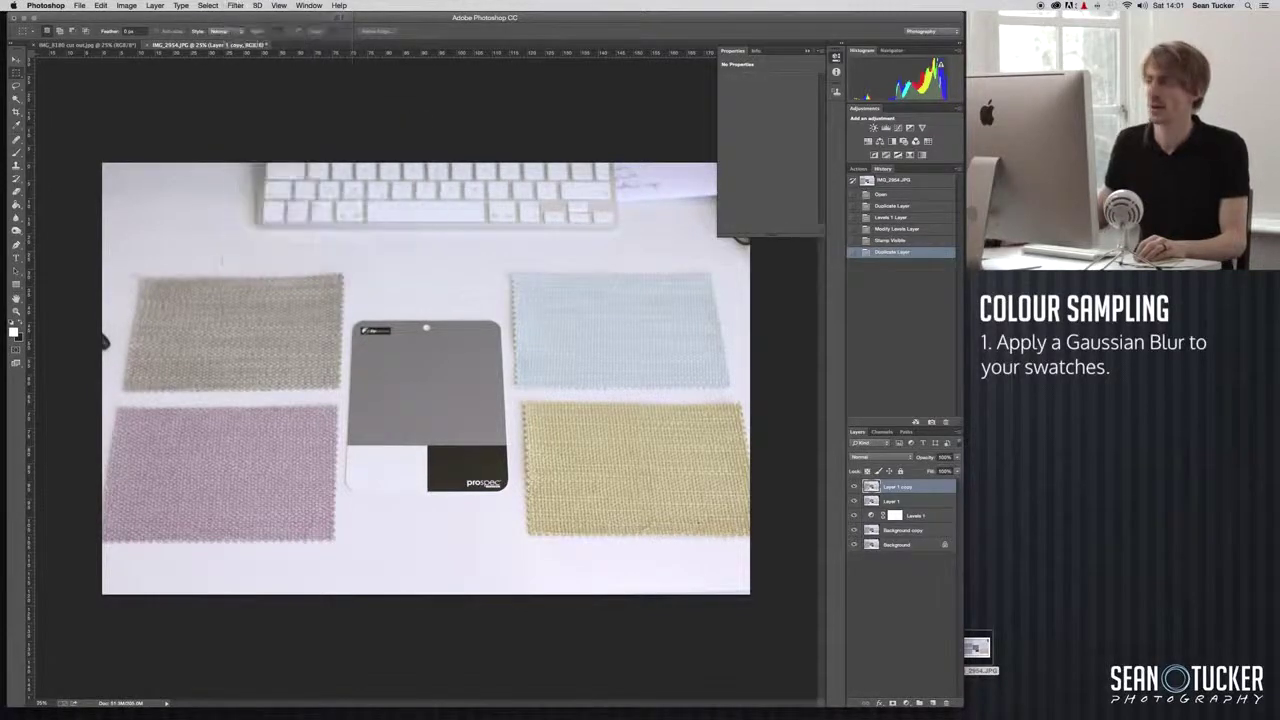
pyautogui.moveTo(1049, 279); pyautogui.dragTo(1059, 273)
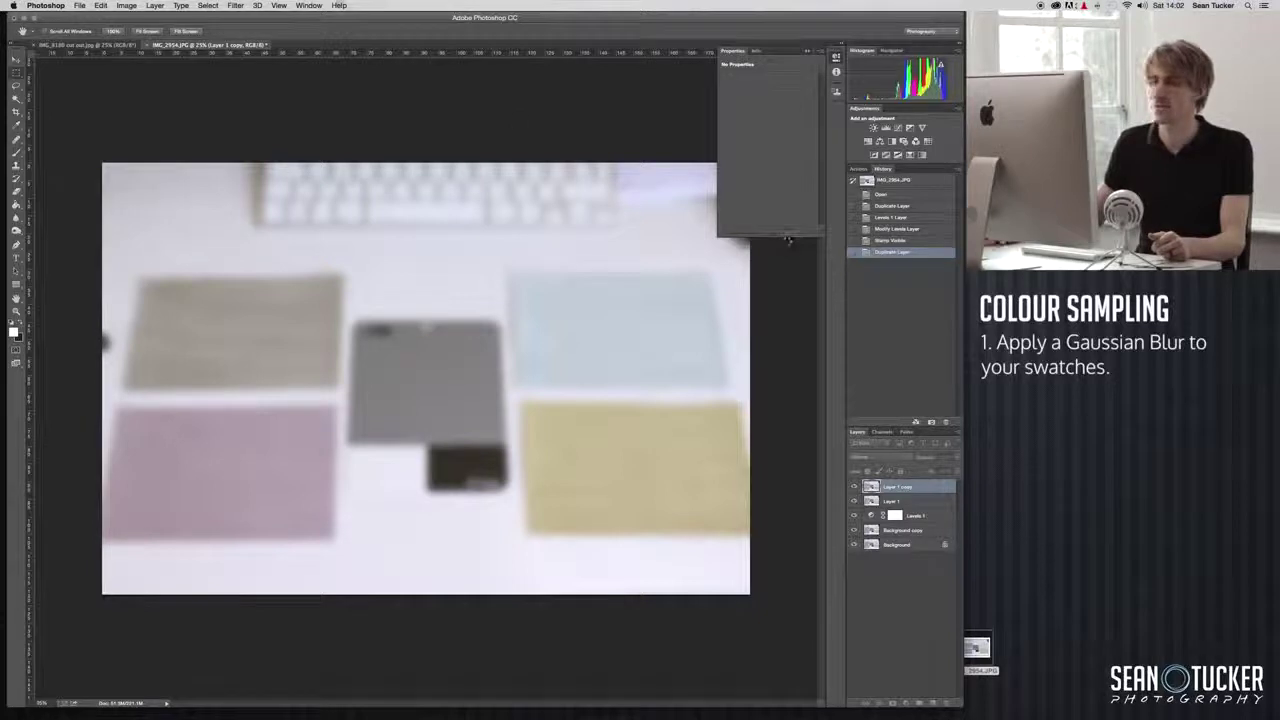
pyautogui.press('Return')
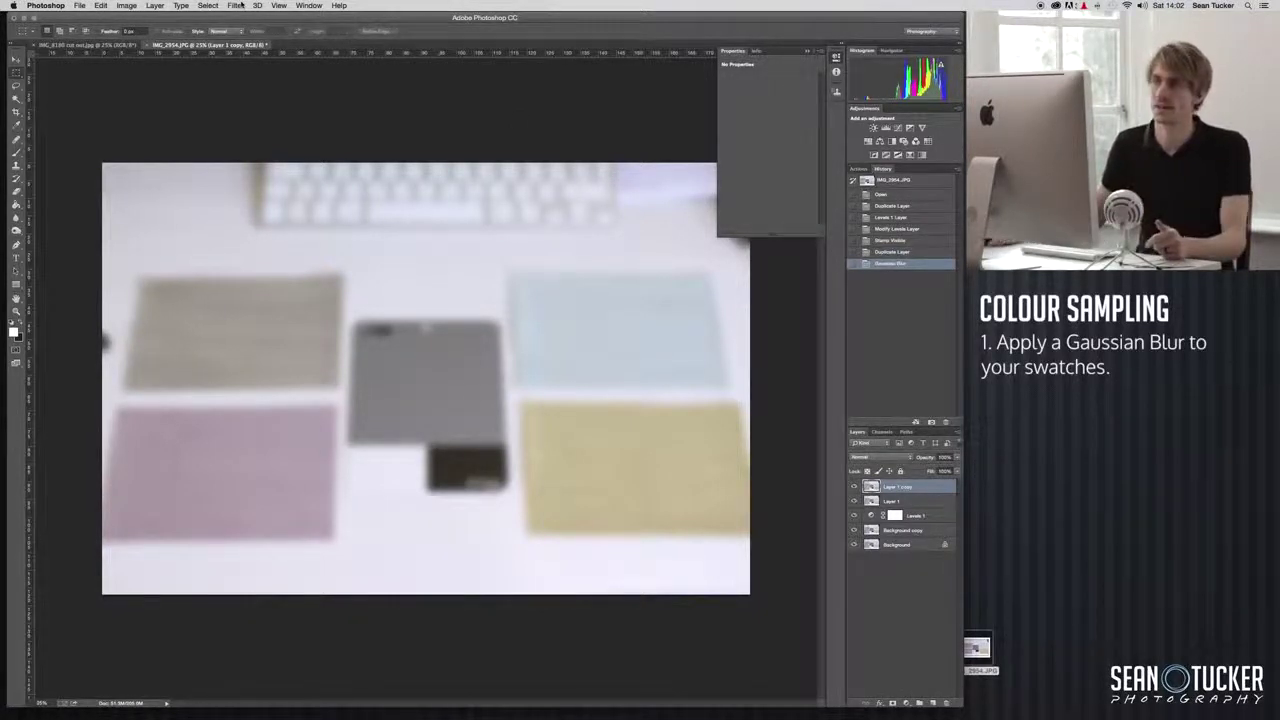
# Apply a Mosaic filter with a cell size of 104 to the blurred merged layer of the swatch photo
pyautogui.click(237, 5)
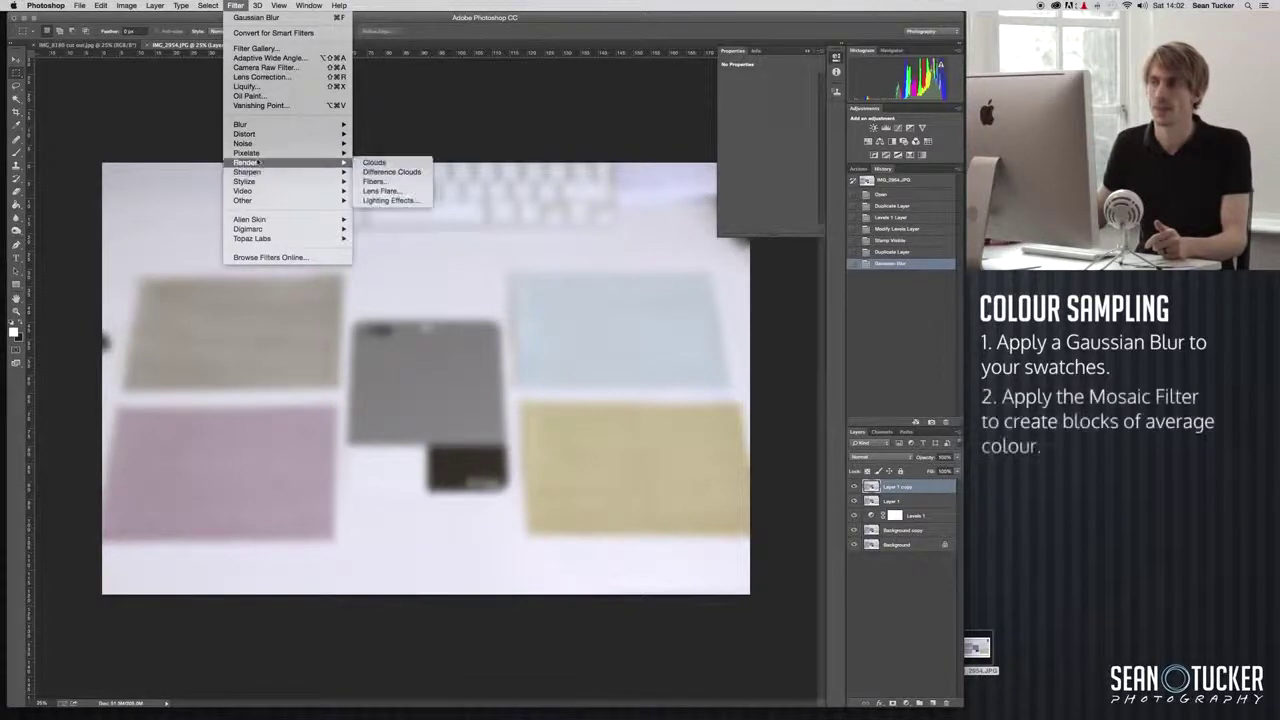
pyautogui.moveTo(257, 157)
pyautogui.click(395, 200)
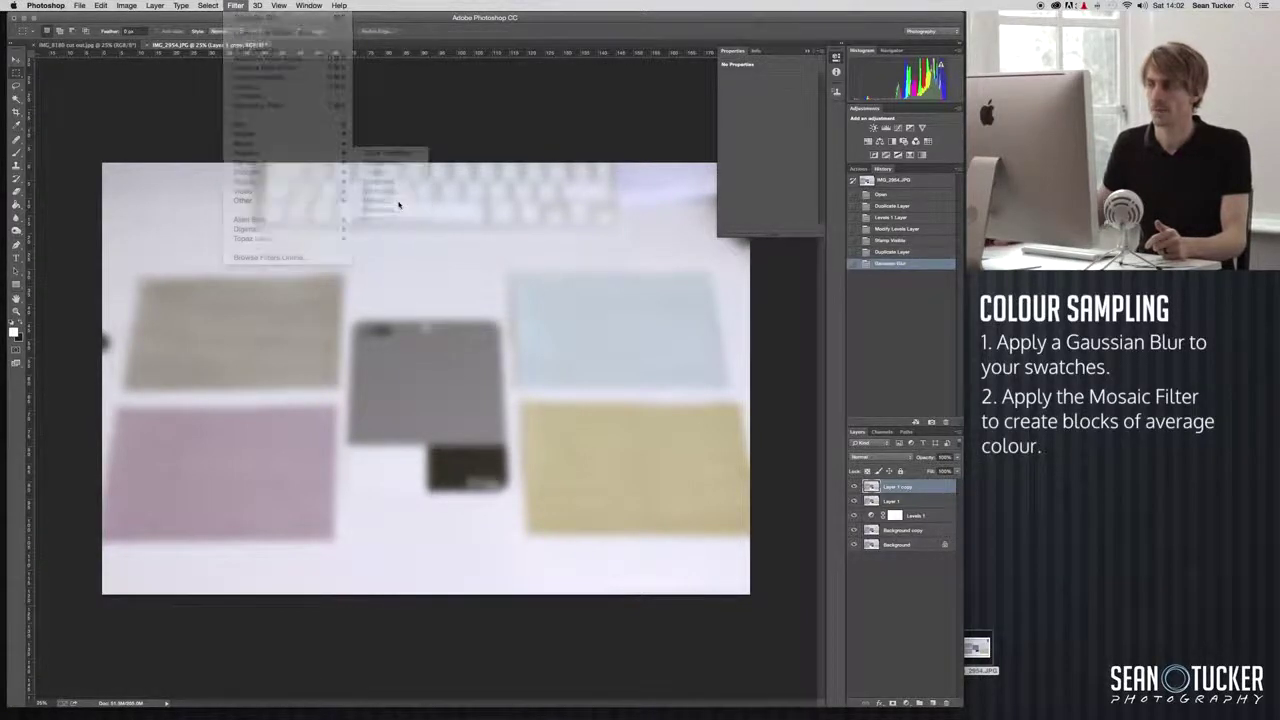
pyautogui.moveTo(868, 402); pyautogui.dragTo(881, 410)
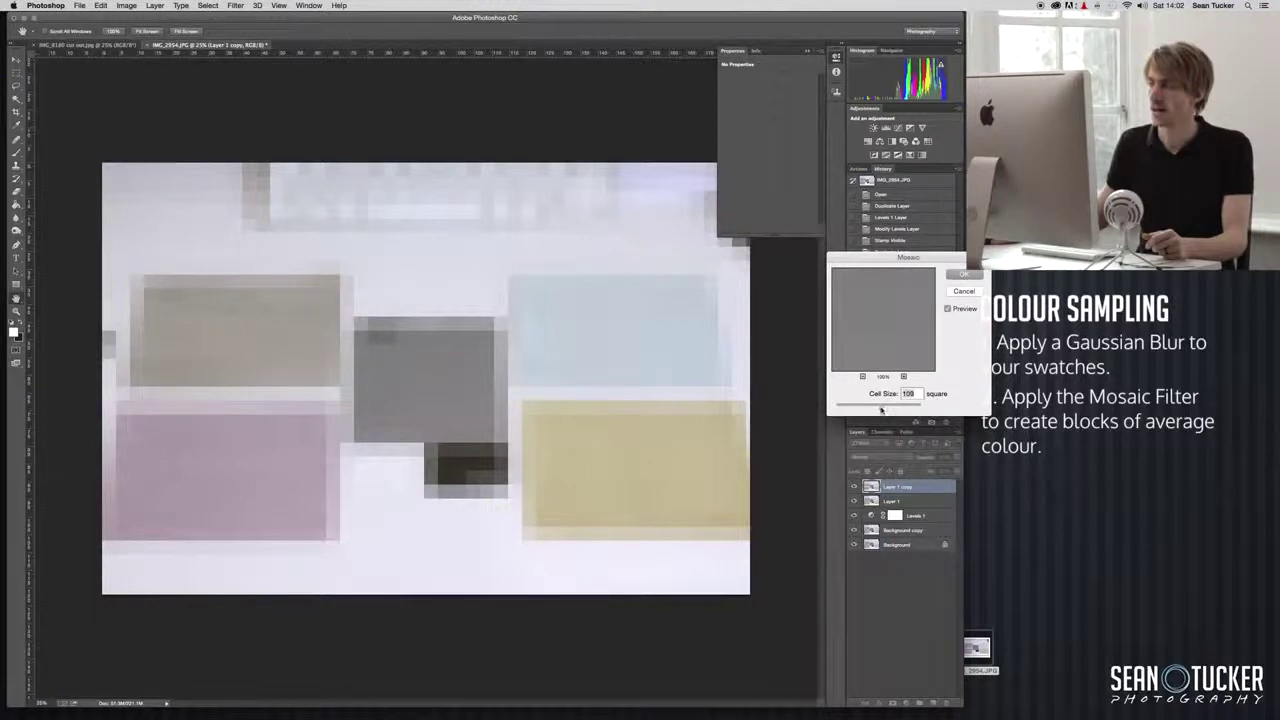
pyautogui.moveTo(881, 409); pyautogui.dragTo(880, 409)
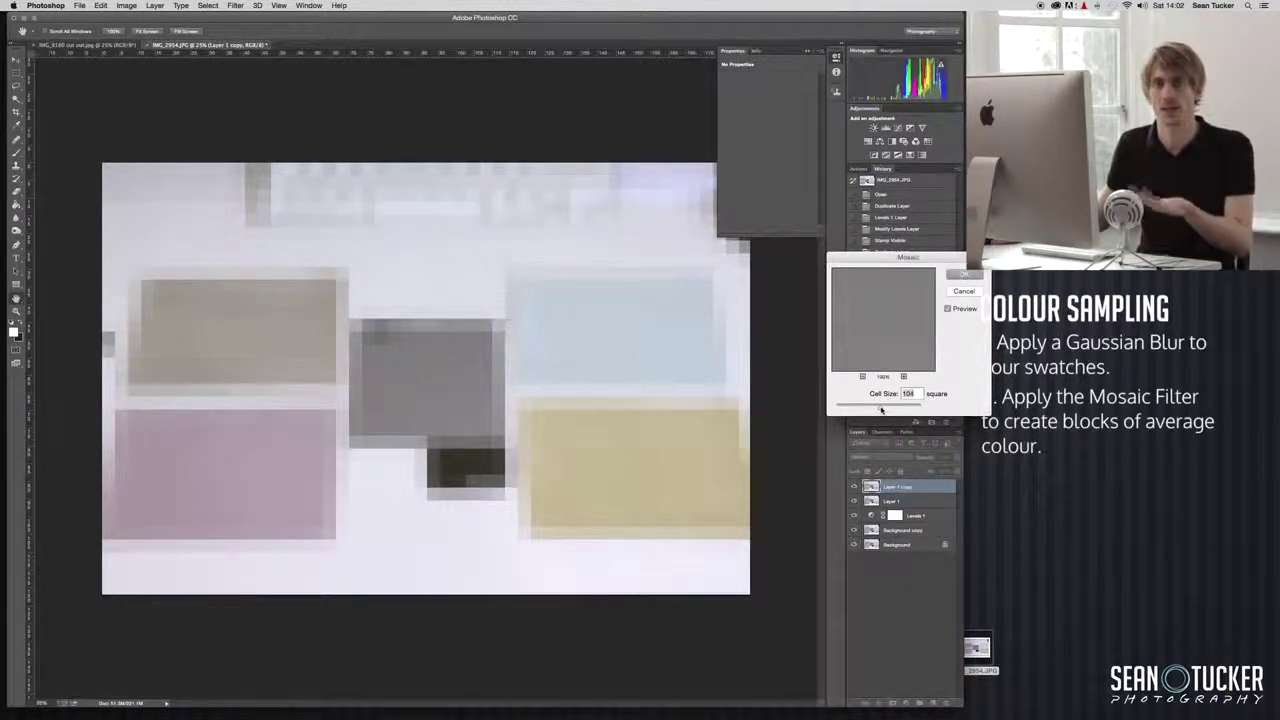
pyautogui.click(962, 274)
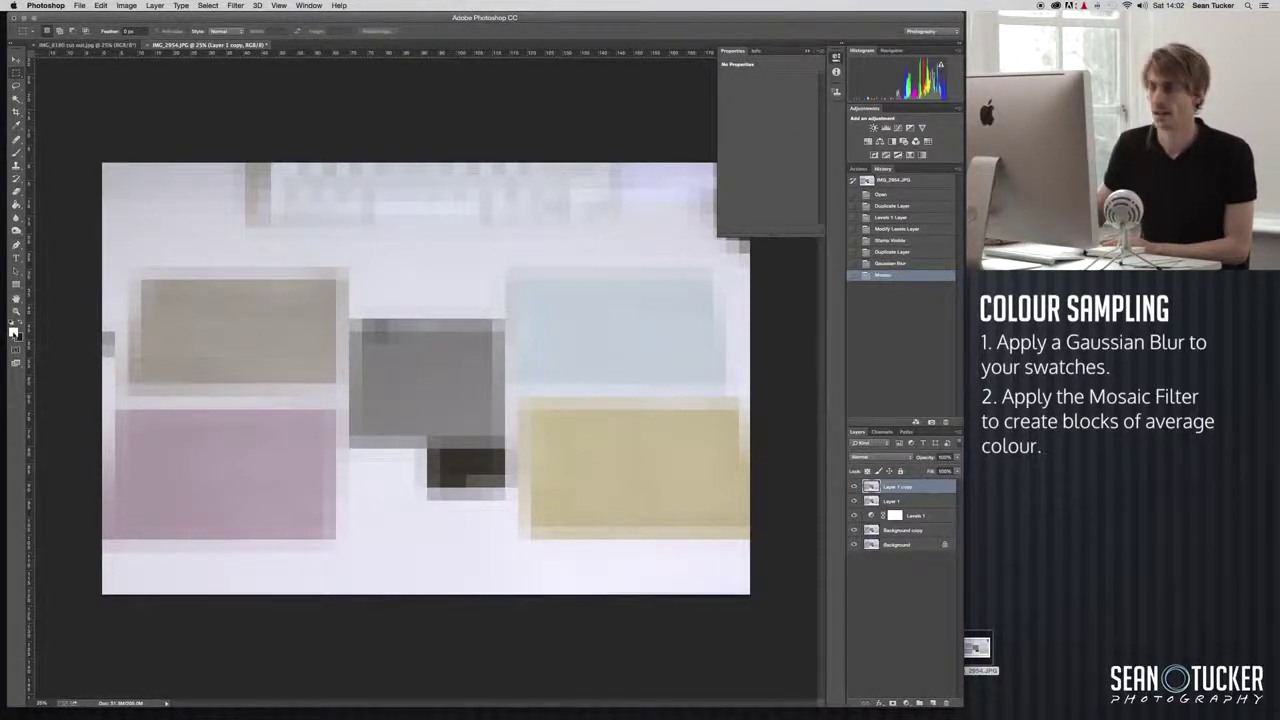
# Sample the pink, yellow, blue and beige swatch blocks in the foreground Color Picker to read their hex codes
pyautogui.click(14, 331)
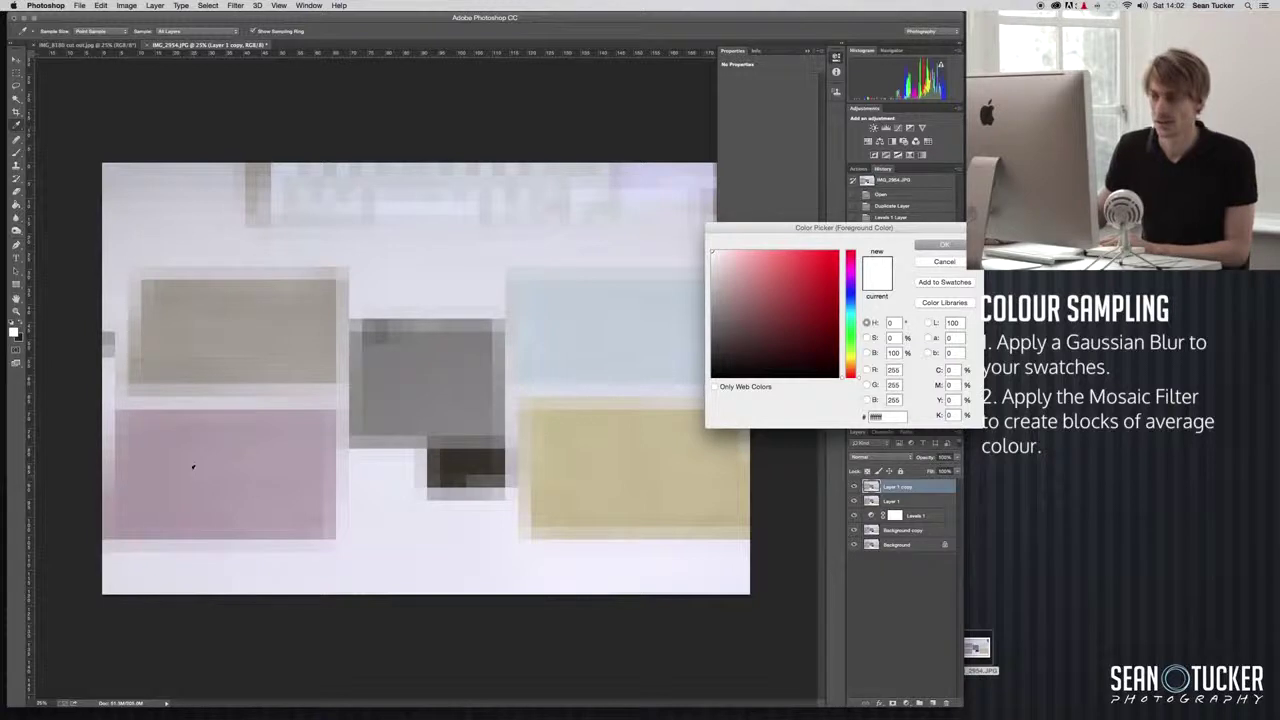
pyautogui.click(258, 463)
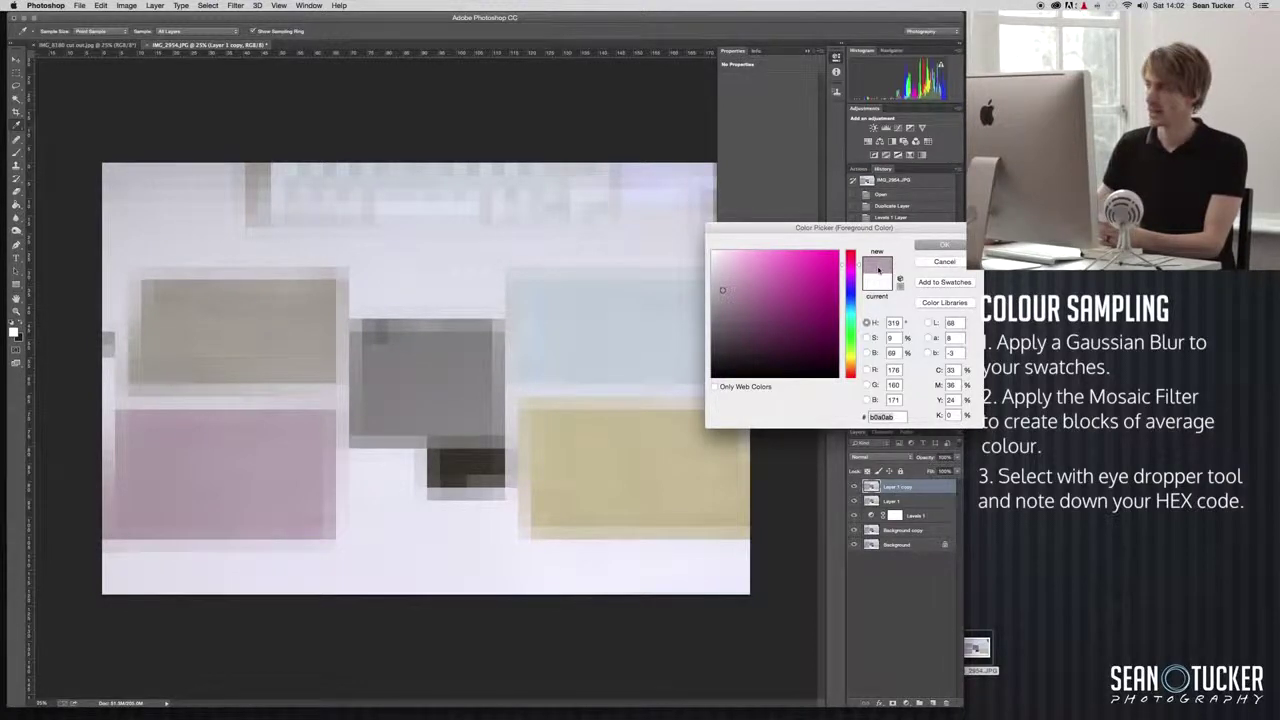
pyautogui.moveTo(722, 290); pyautogui.dragTo(724, 285)
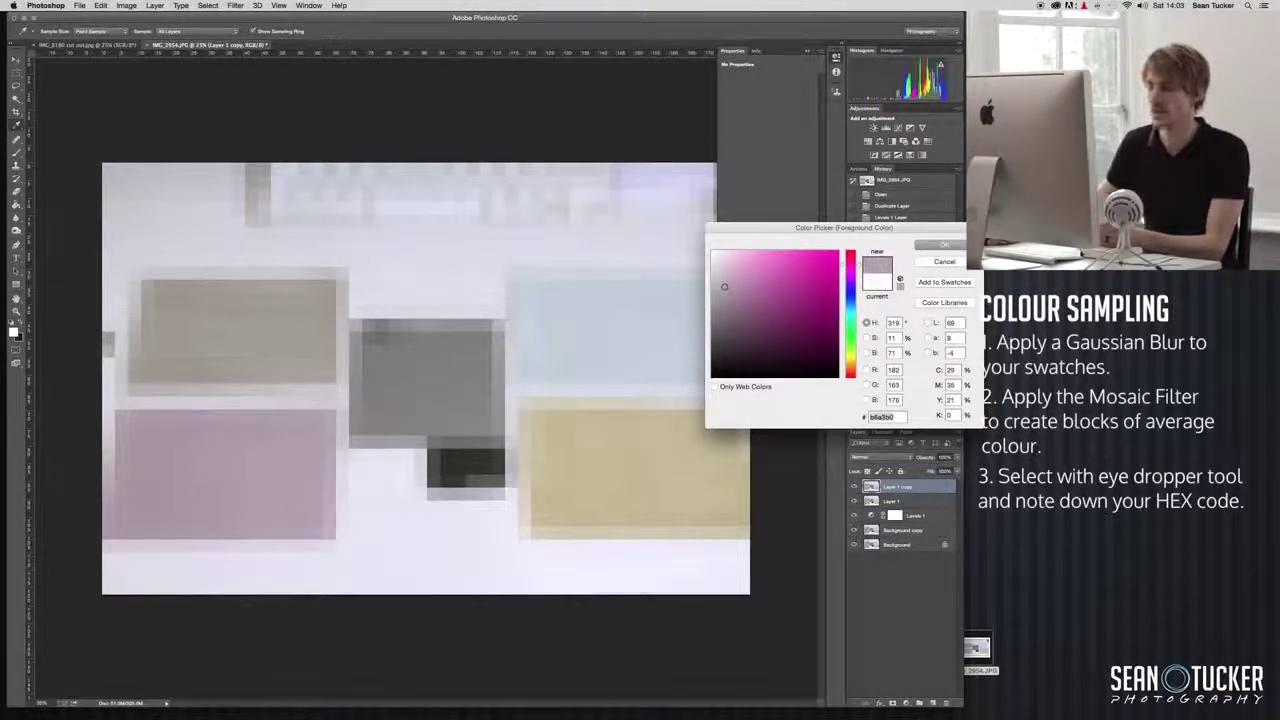
pyautogui.click(226, 474)
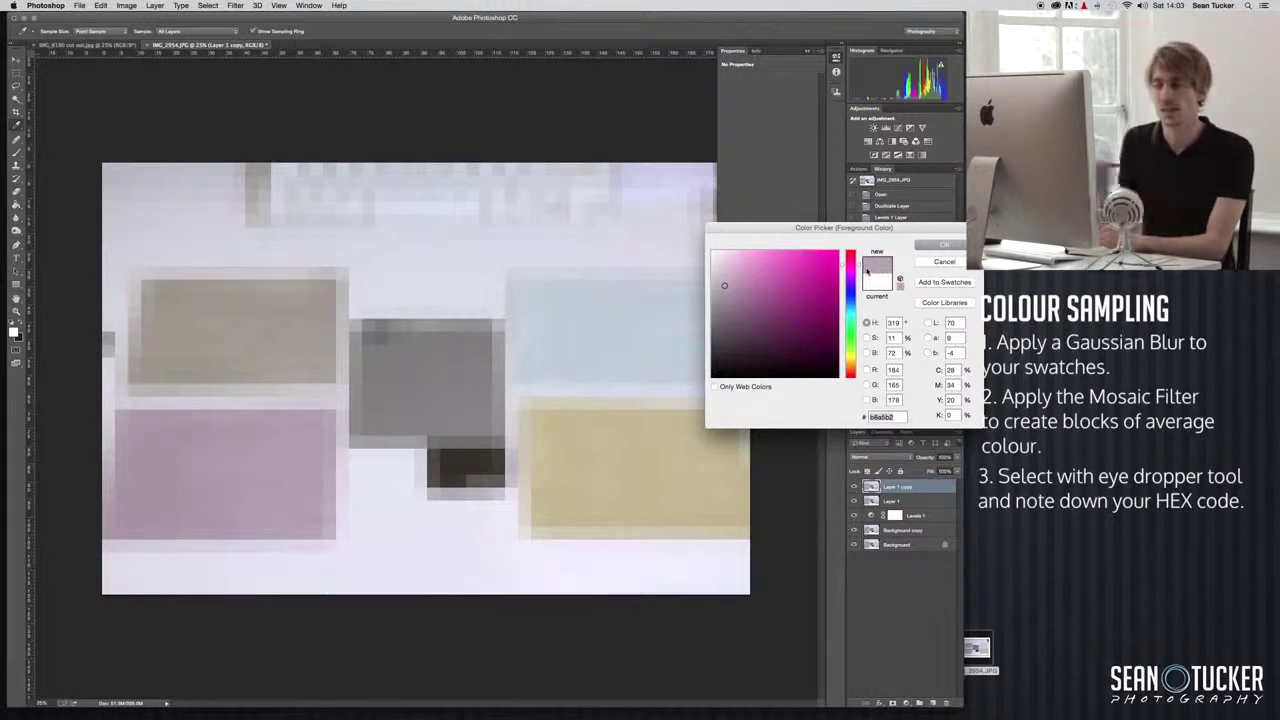
pyautogui.click(621, 480)
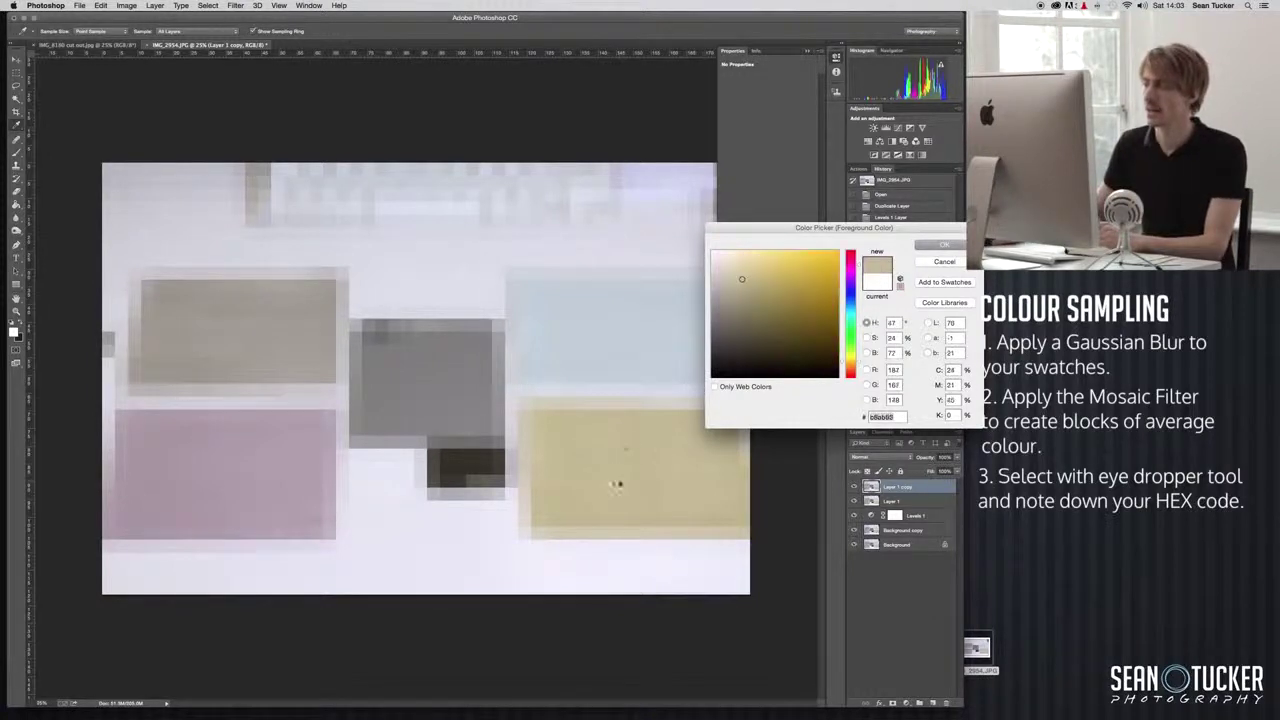
pyautogui.click(649, 333)
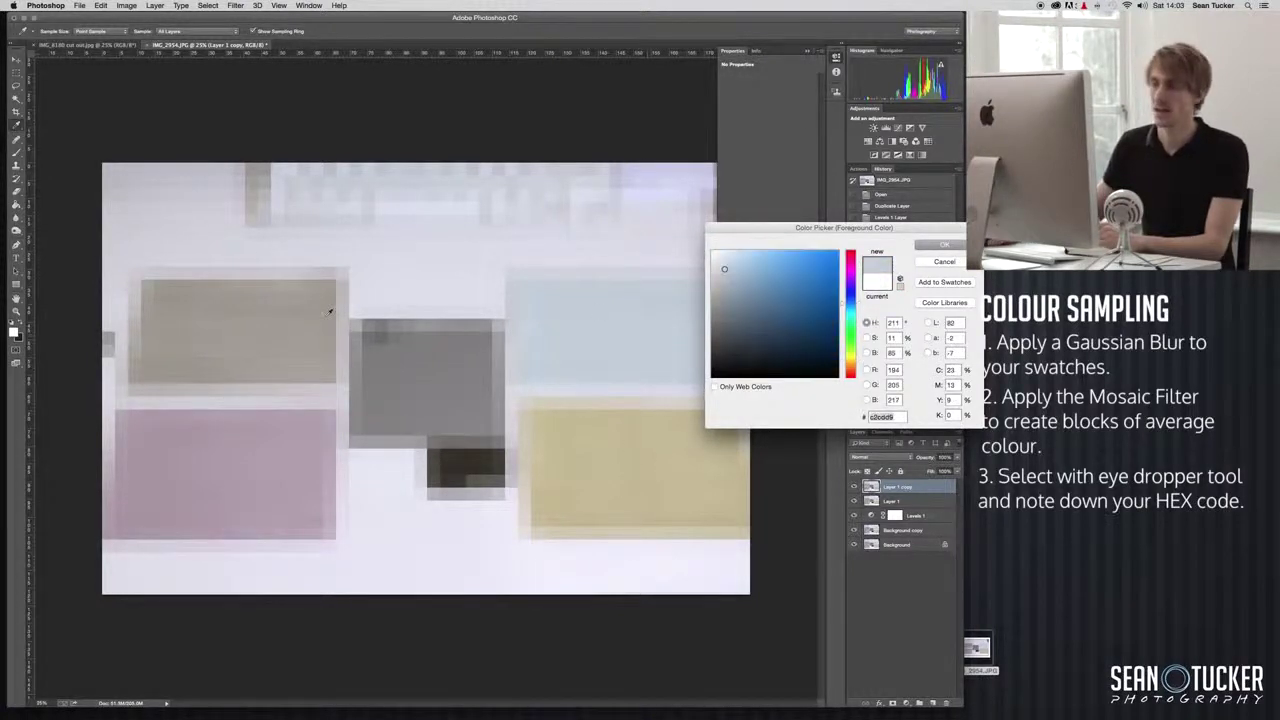
pyautogui.click(271, 322)
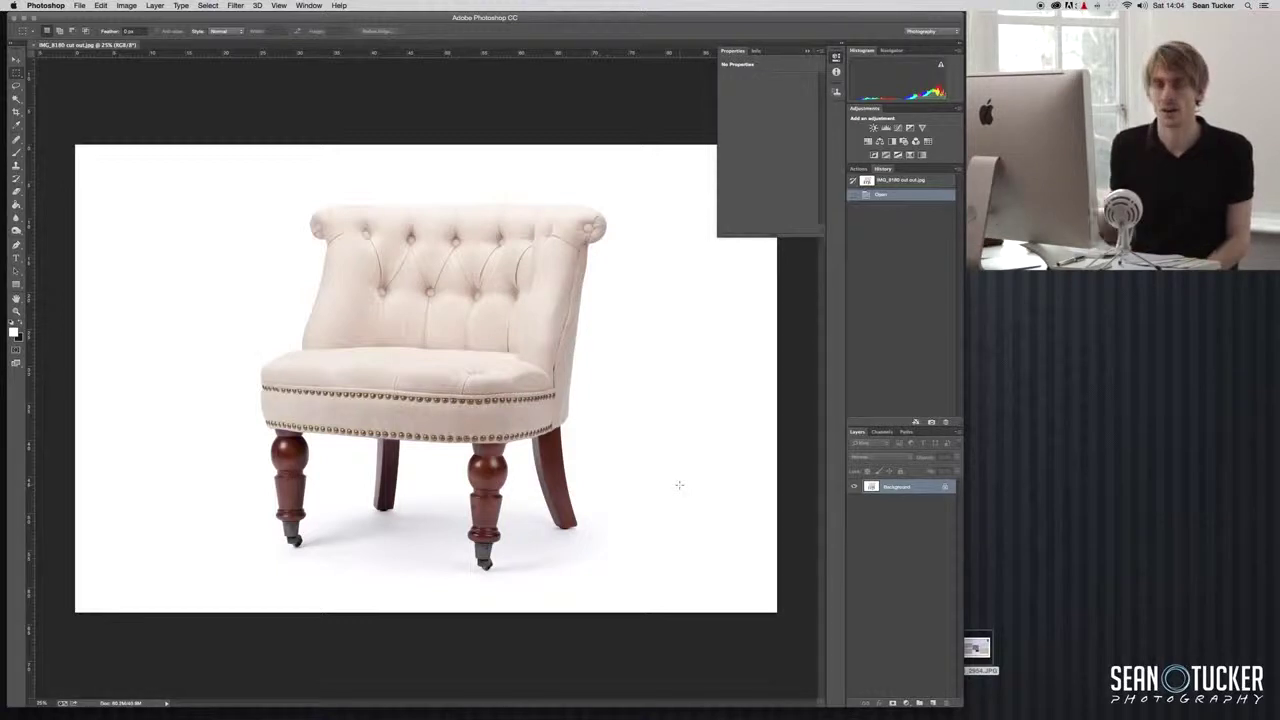
# Duplicate the Background layer of the chair image with the default name
pyautogui.rightClick(911, 492)
pyautogui.click(928, 507)
pyautogui.click(745, 328)
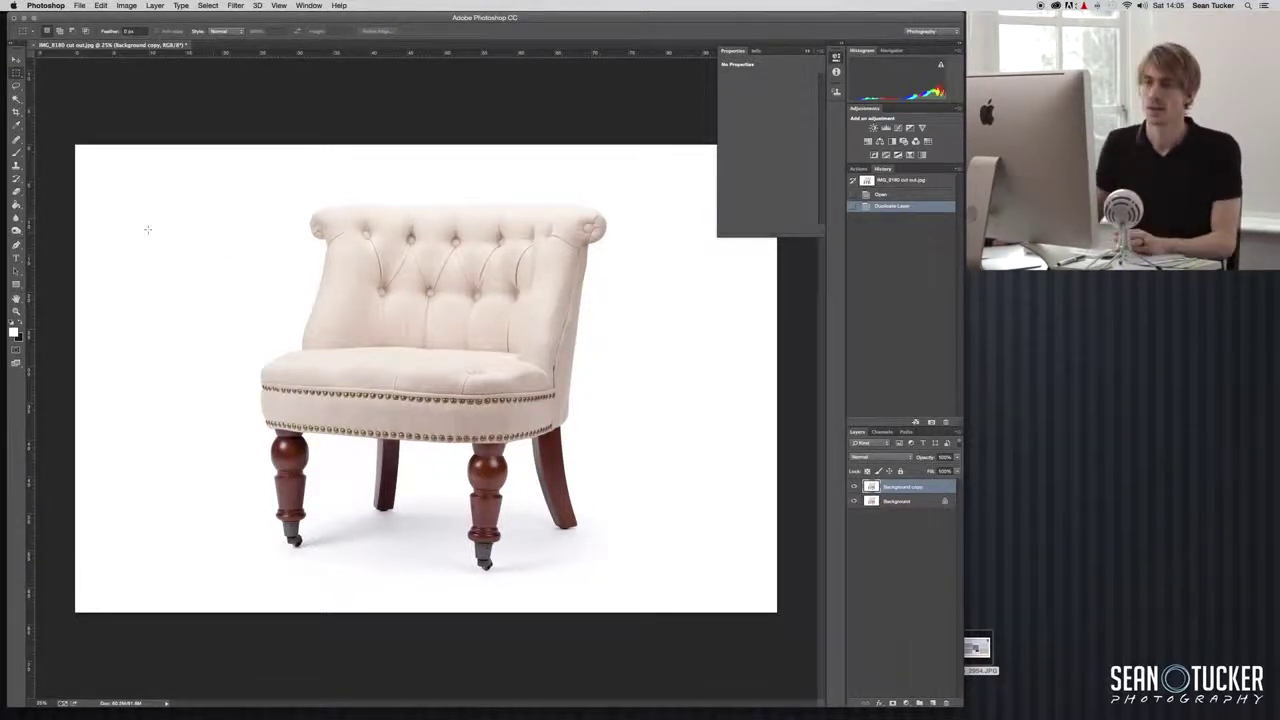
# Start a Pen tool path at the lower stud row and trace up the left edge of the chair's seat base to the upper studs
pyautogui.click(15, 245)
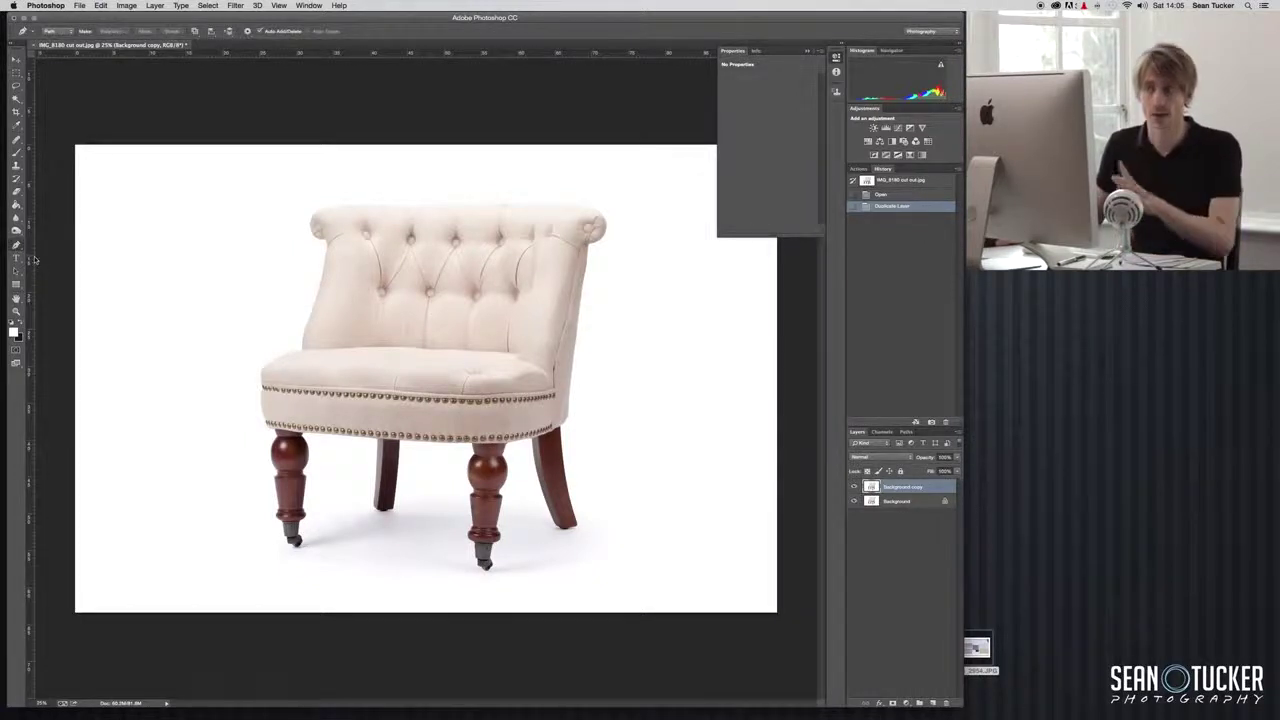
pyautogui.scroll(2, 248, 422)
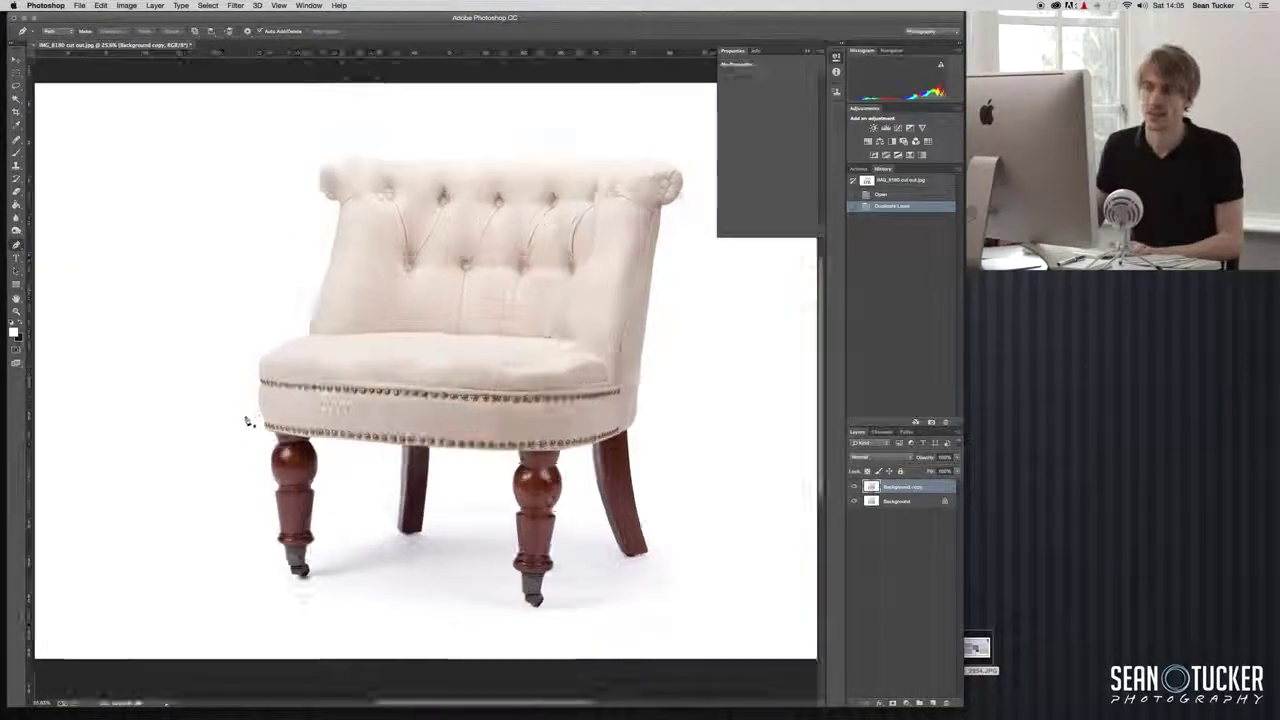
pyautogui.scroll(5, 248, 422)
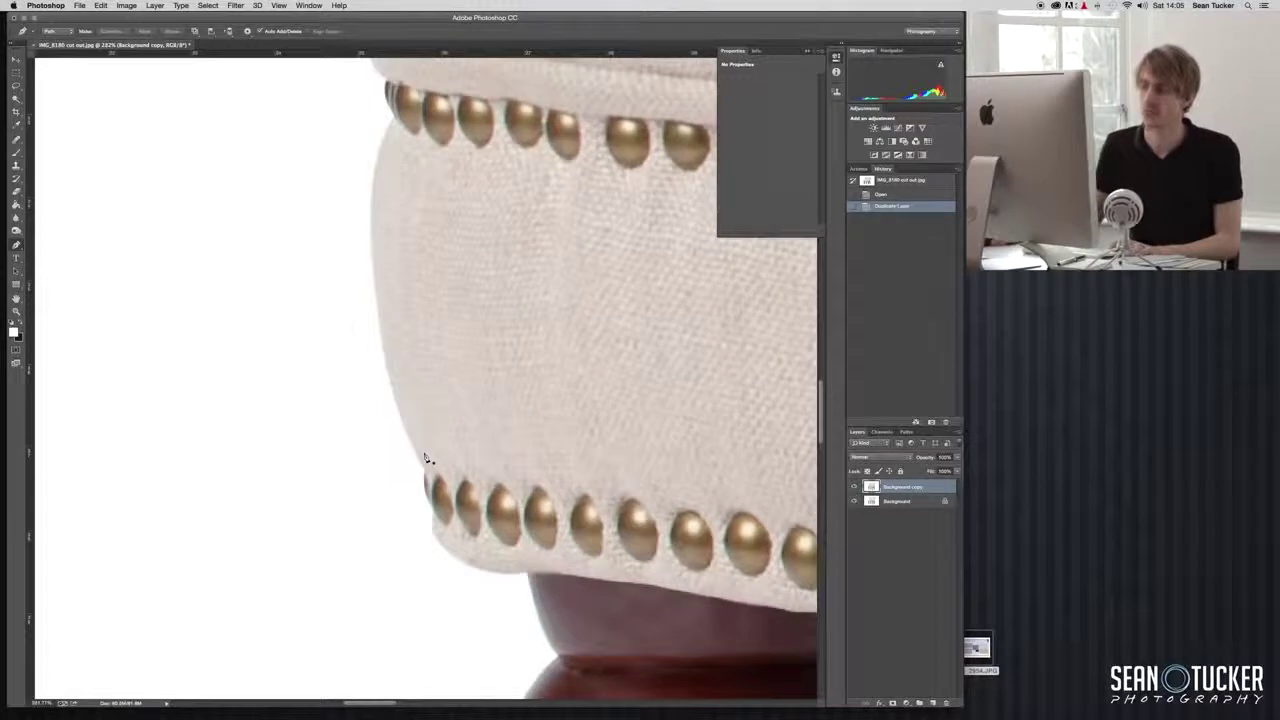
pyautogui.click(425, 468)
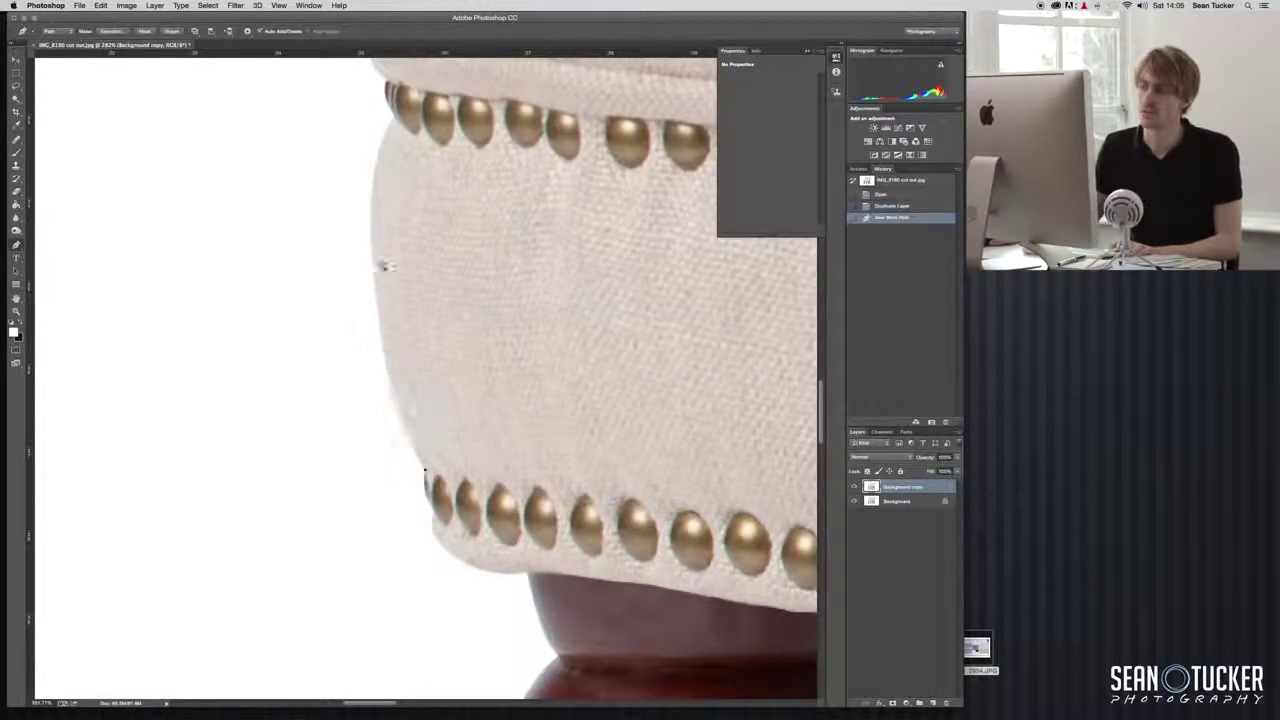
pyautogui.moveTo(377, 300); pyautogui.dragTo(368, 212)
pyautogui.click(371, 183)
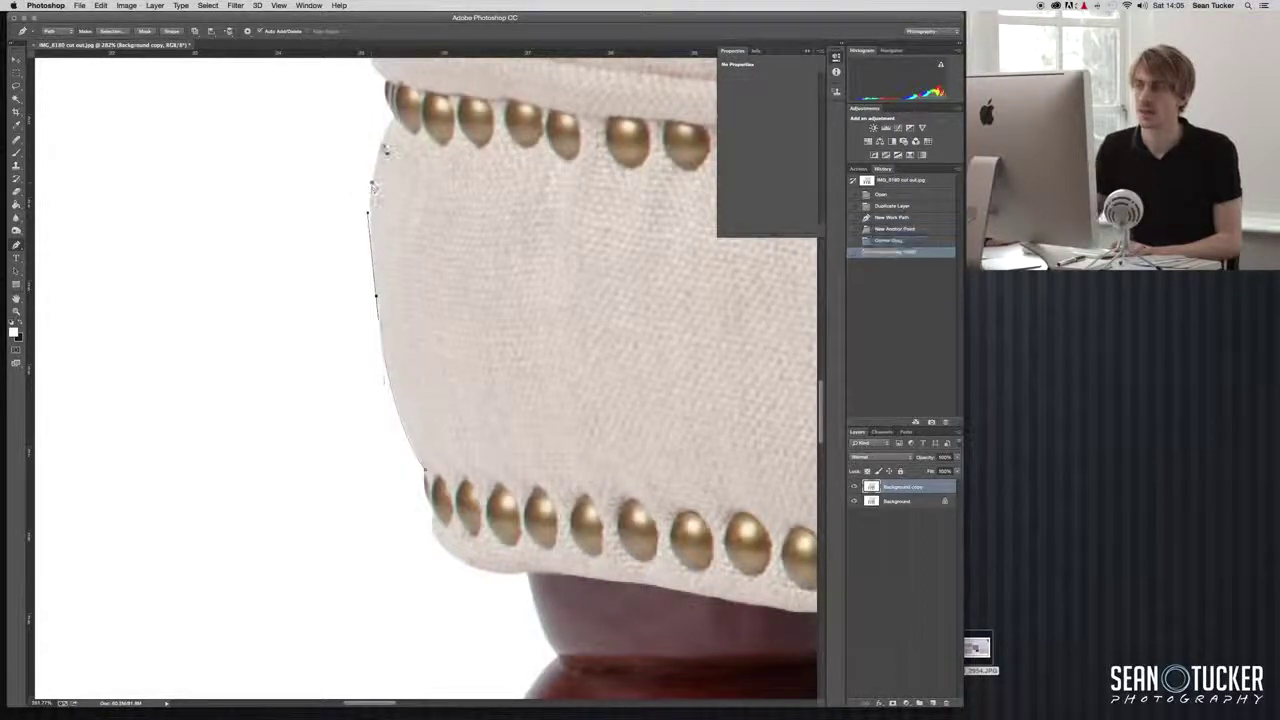
pyautogui.click(404, 107)
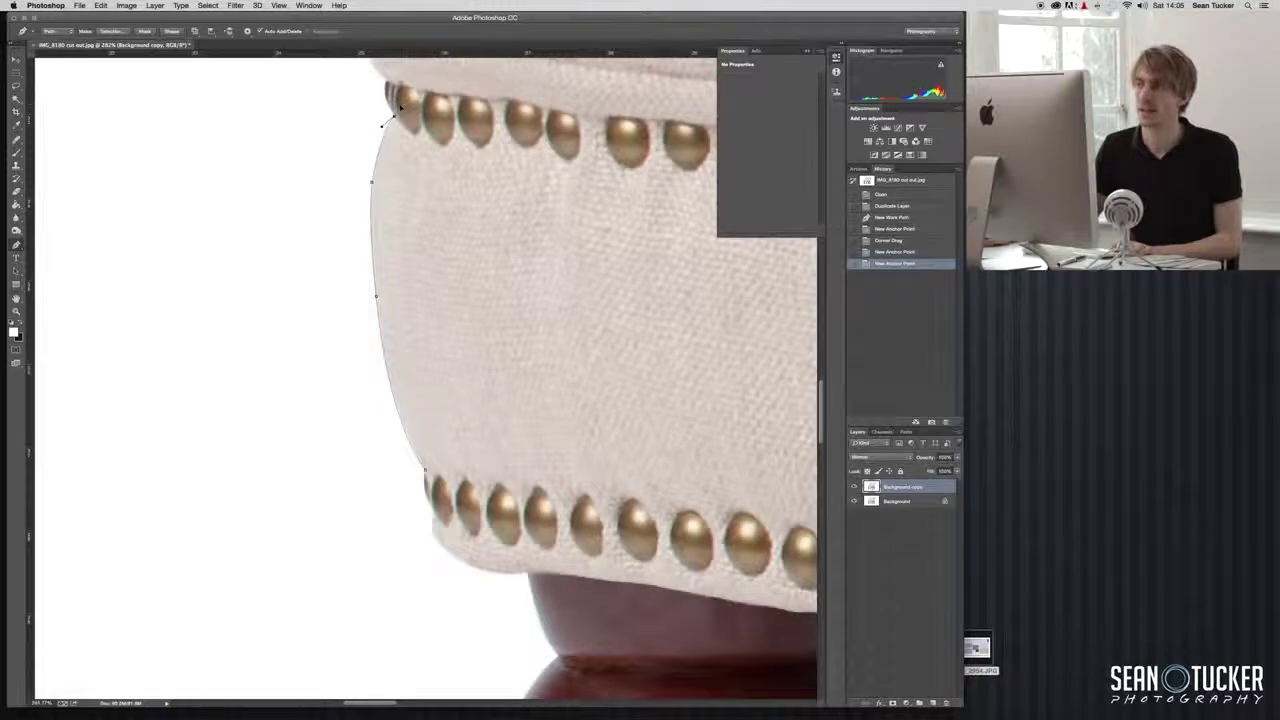
# Continue the path around the outermost upper stud and the piping at the left end of the seat cushion
pyautogui.moveTo(387, 107); pyautogui.dragTo(390, 90)
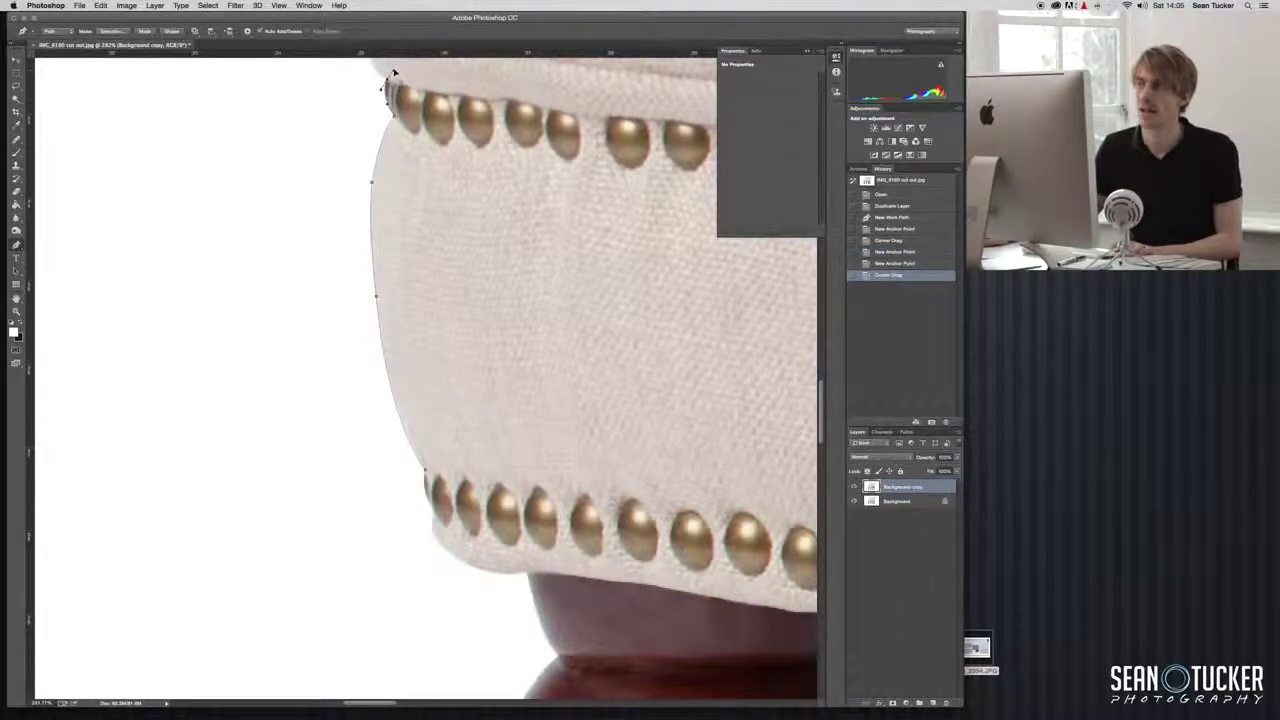
pyautogui.click(386, 76)
pyautogui.keyDown('alt'); pyautogui.click(378, 77); pyautogui.keyUp('alt')
pyautogui.click(373, 66)
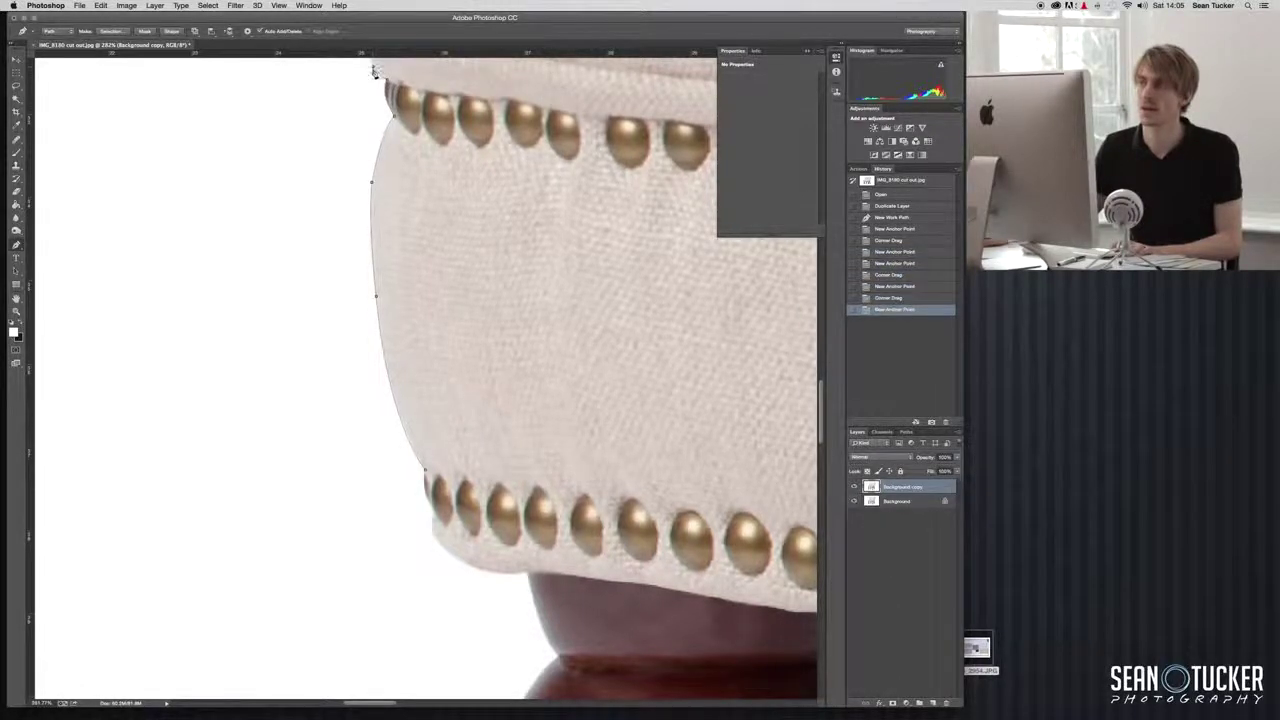
pyautogui.moveTo(373, 66); pyautogui.dragTo(374, 154)
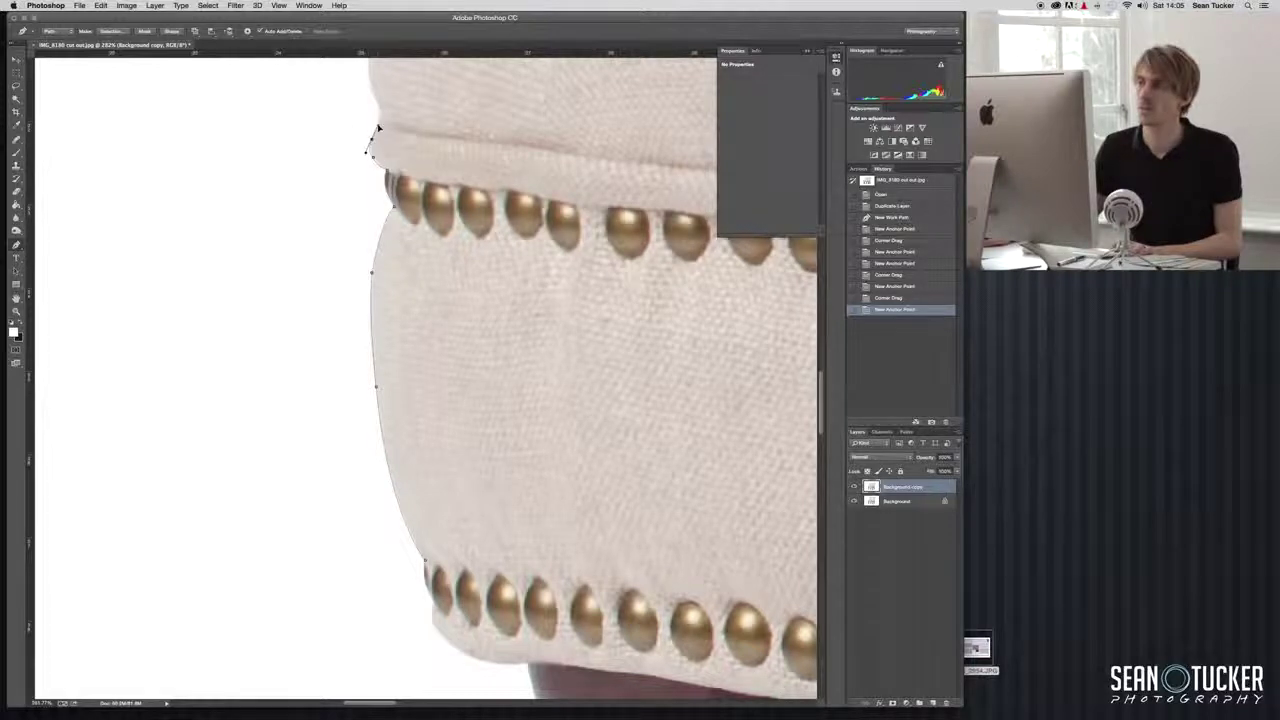
pyautogui.click(382, 118)
pyautogui.click(379, 116)
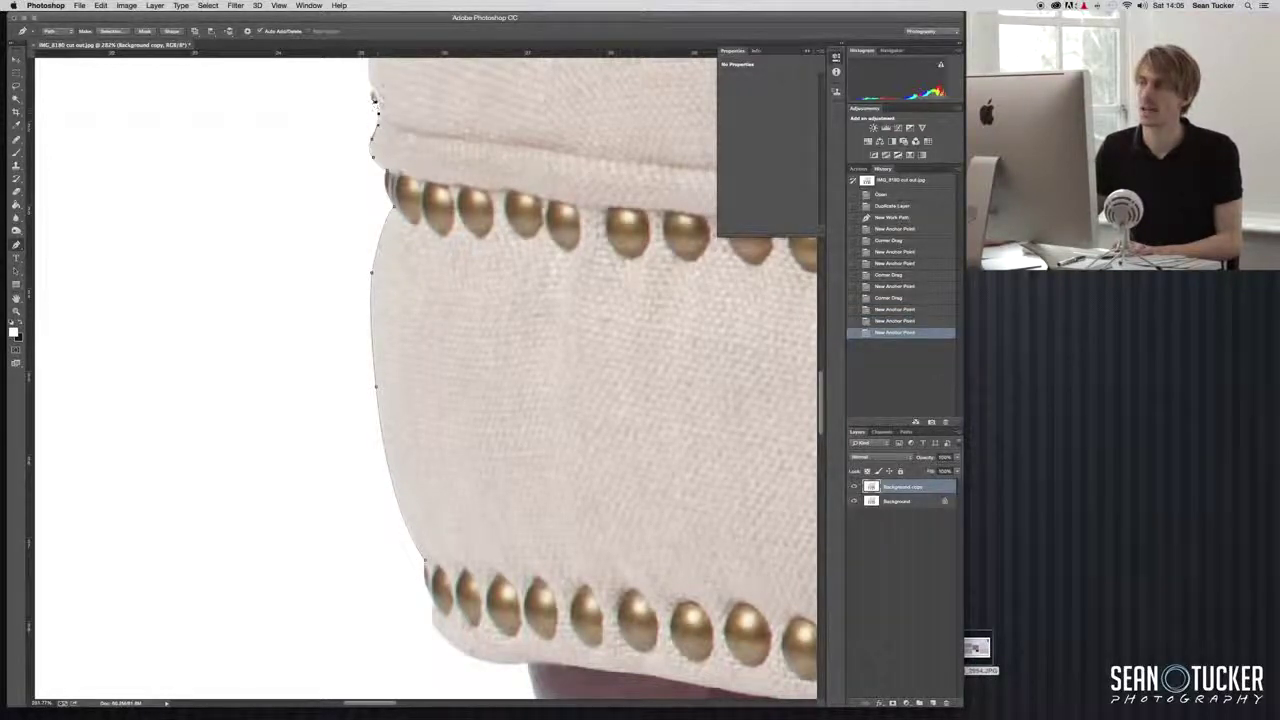
# Trace the path up the left side of the seat cushion and along its curved upper edge
pyautogui.click(366, 79)
pyautogui.scroll(5, 369, 95)
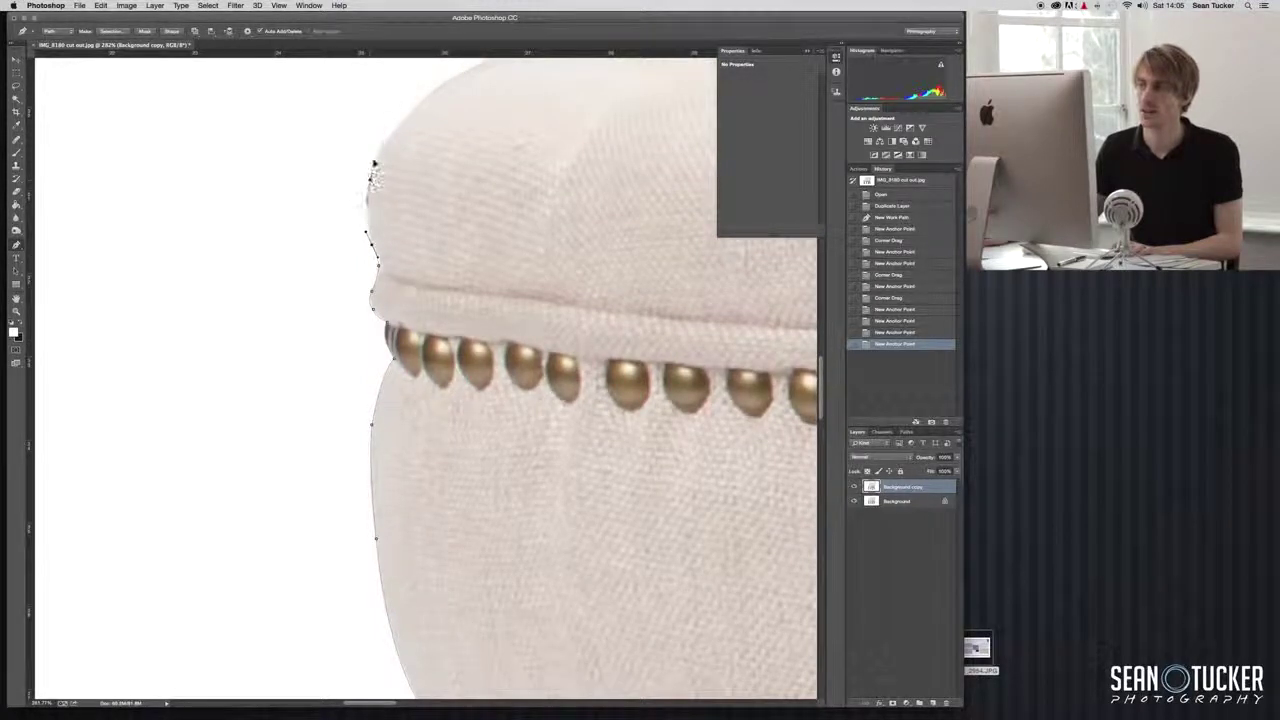
pyautogui.click(372, 178)
pyautogui.scroll(3, 434, 94)
pyautogui.moveTo(452, 162); pyautogui.dragTo(512, 131)
pyautogui.click(544, 111)
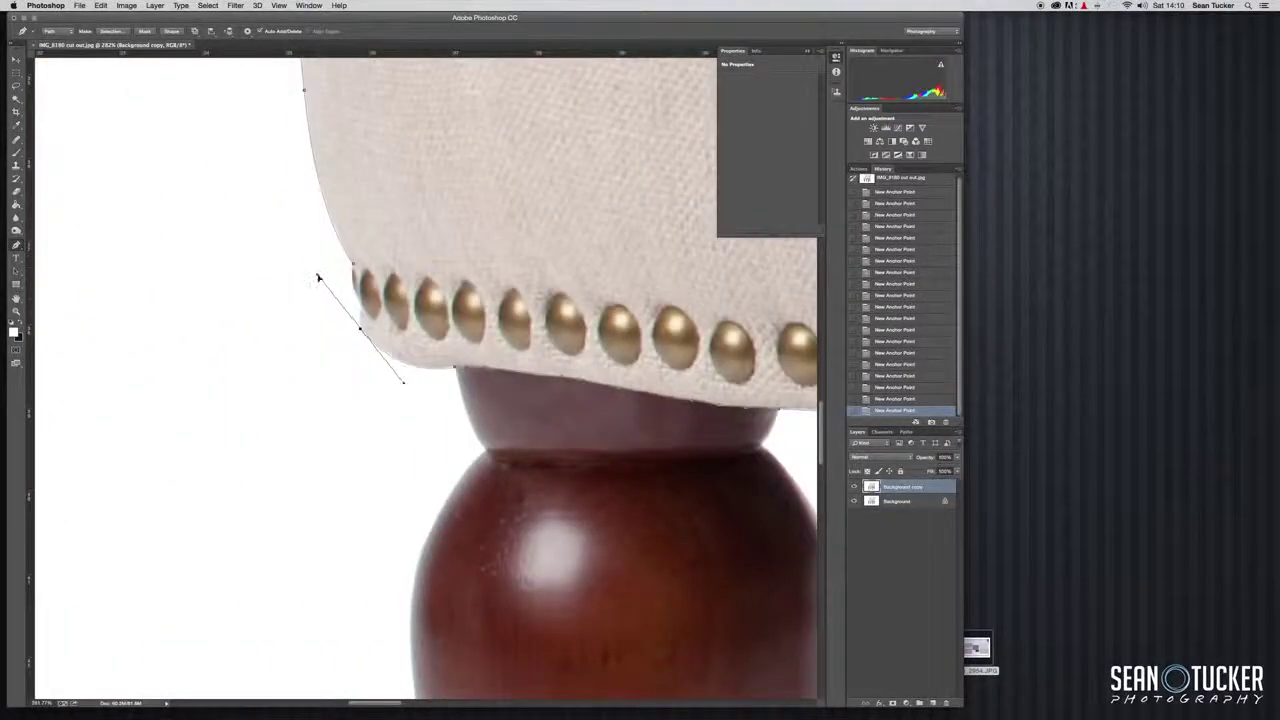
# Finish the path around the lower left corner and outermost stud of the seat base, closing it at the starting anchor
pyautogui.moveTo(318, 277); pyautogui.dragTo(356, 320)
pyautogui.keyDown('alt'); pyautogui.click(360, 325); pyautogui.keyUp('alt')
pyautogui.click(353, 275)
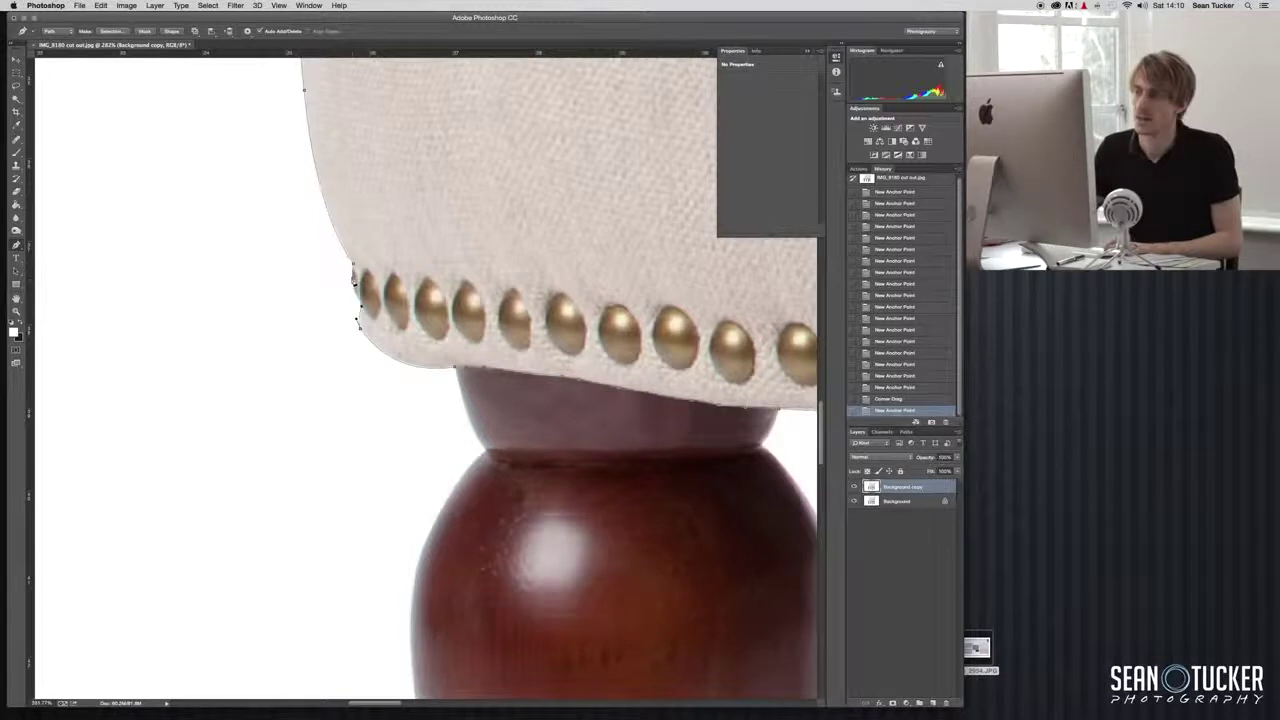
pyautogui.click(360, 263)
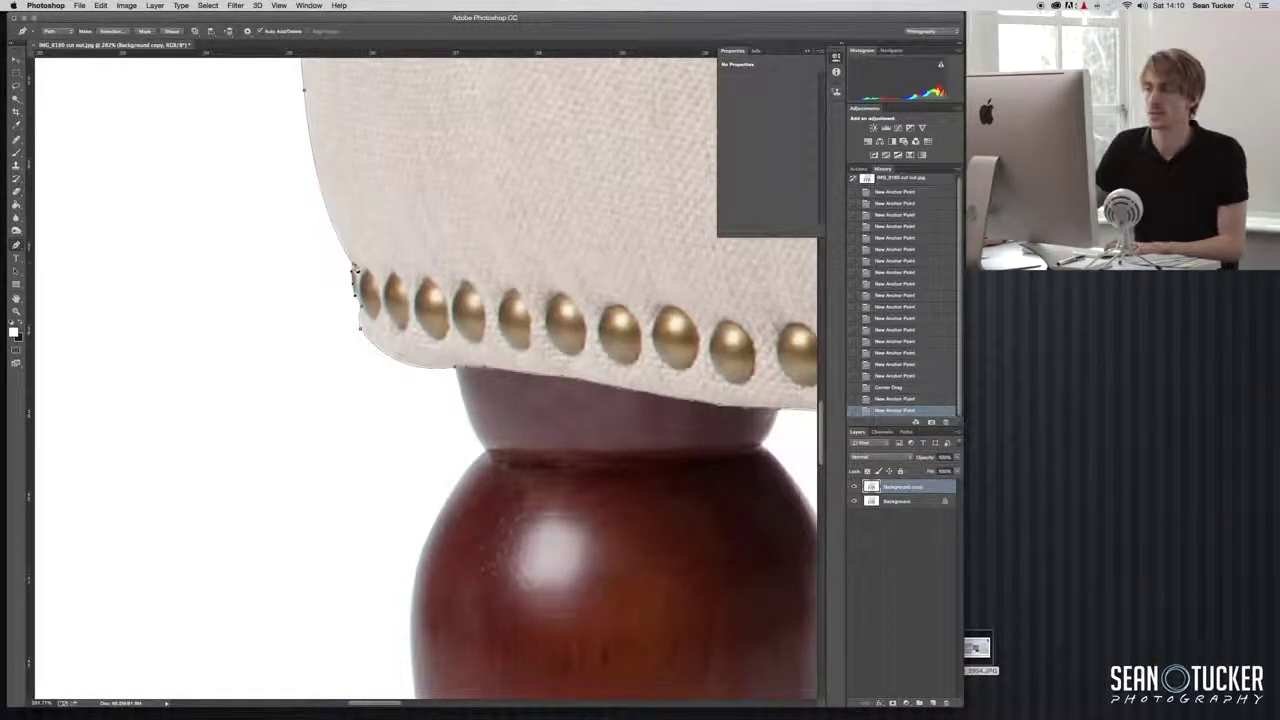
pyautogui.click(353, 270)
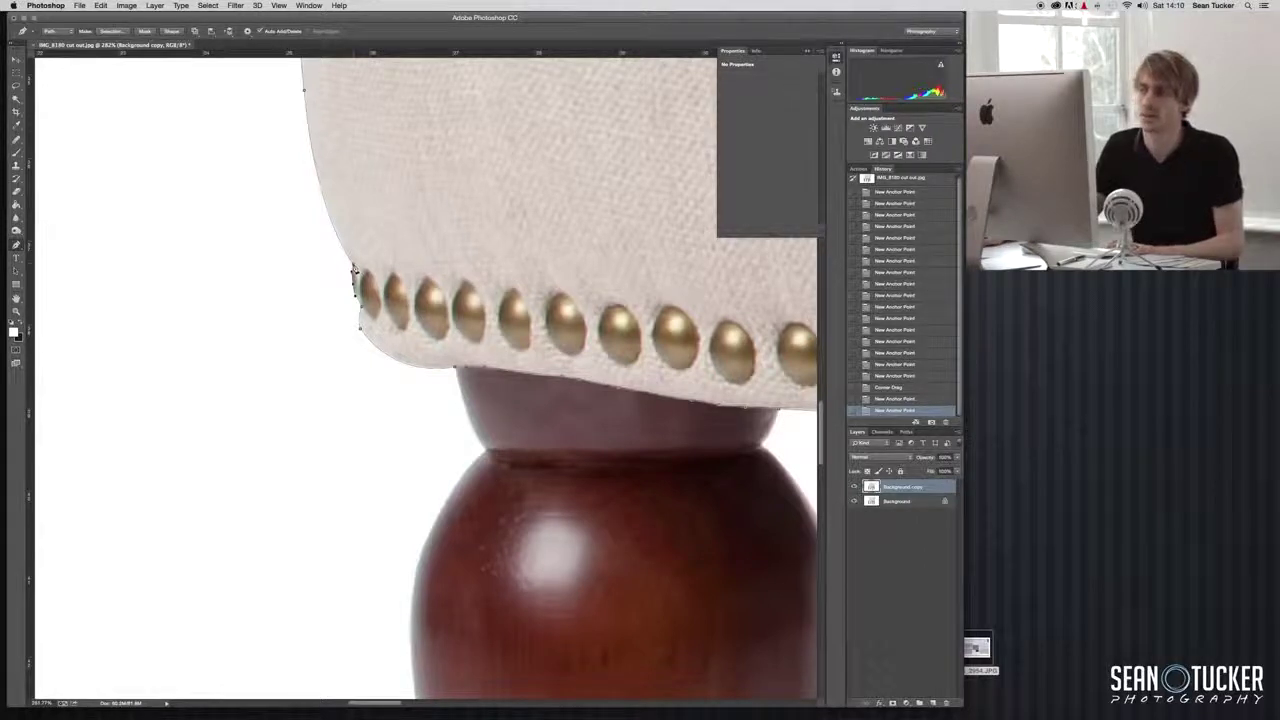
# Convert the closed path around the chair's upholstery into a selection
pyautogui.scroll(-10, 591, 281)
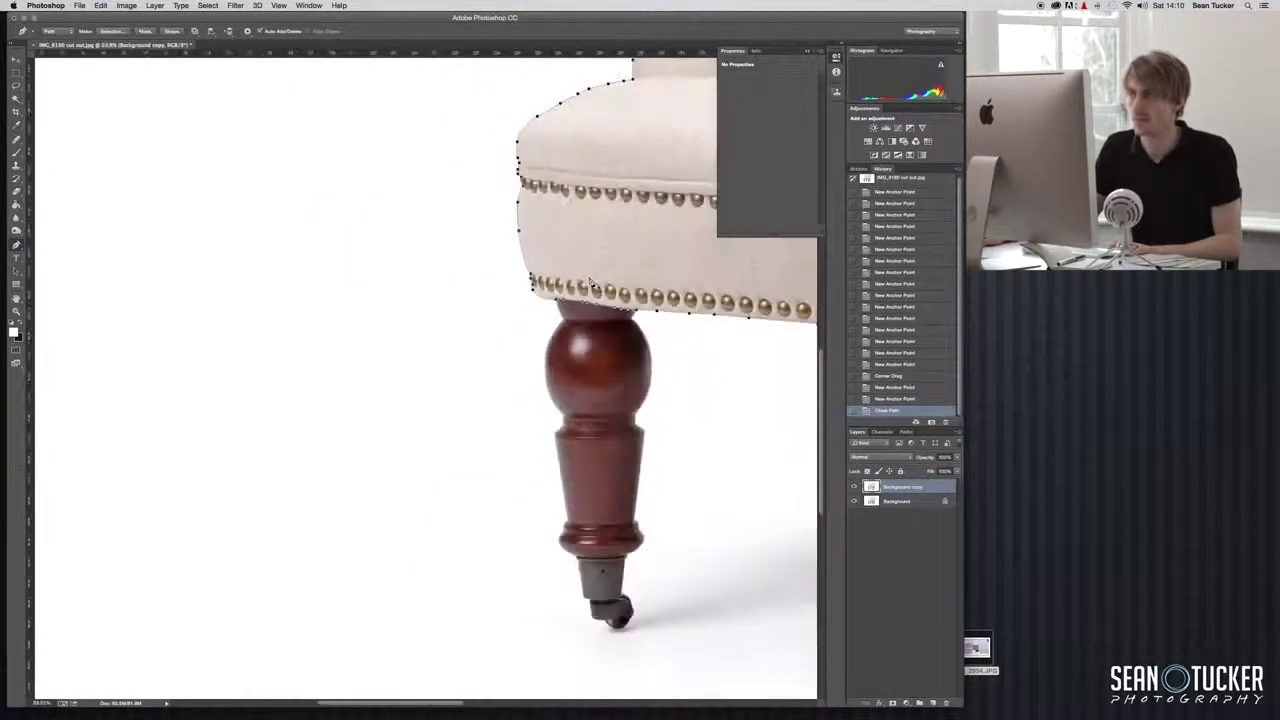
pyautogui.scroll(-5, 591, 283)
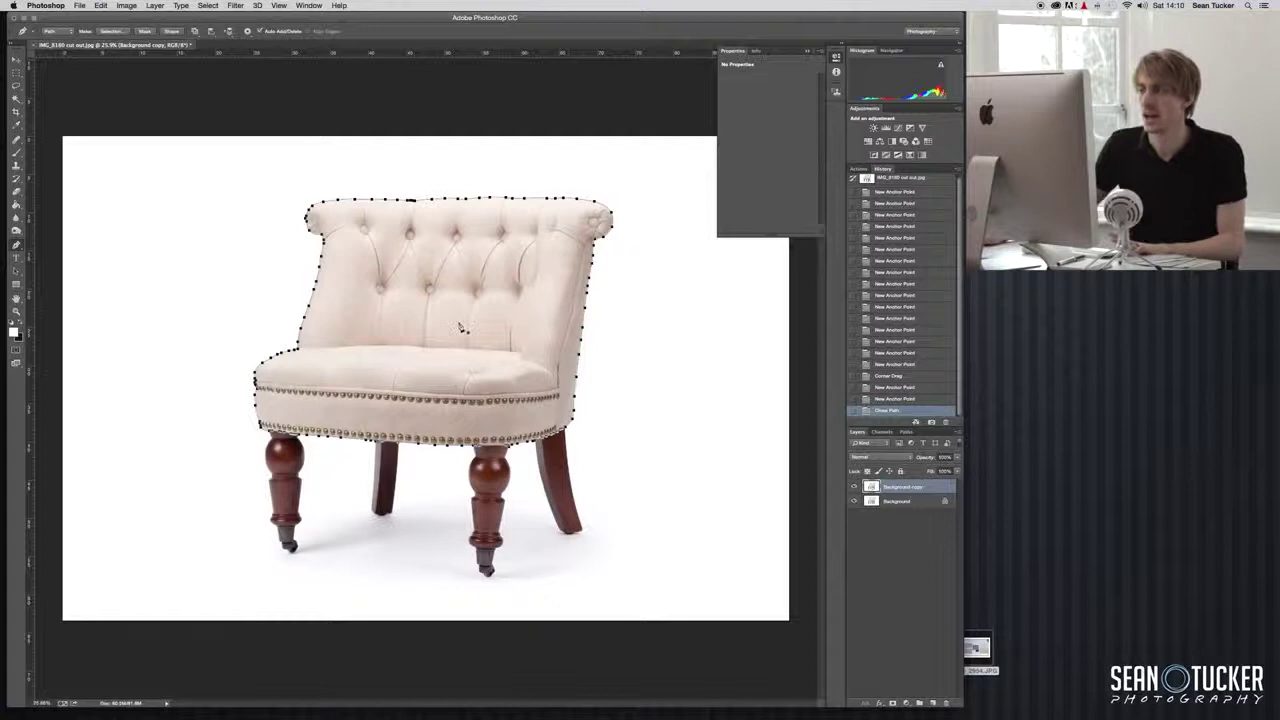
pyautogui.rightClick(441, 297)
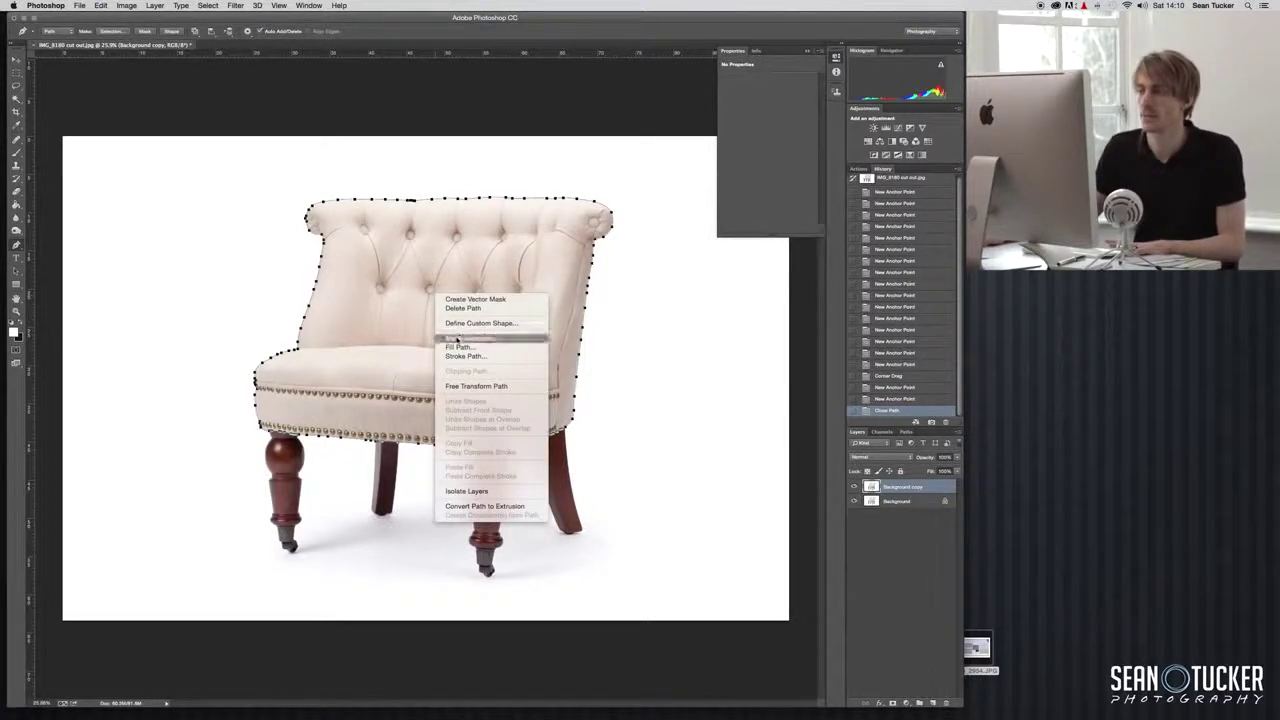
pyautogui.click(455, 340)
pyautogui.click(688, 315)
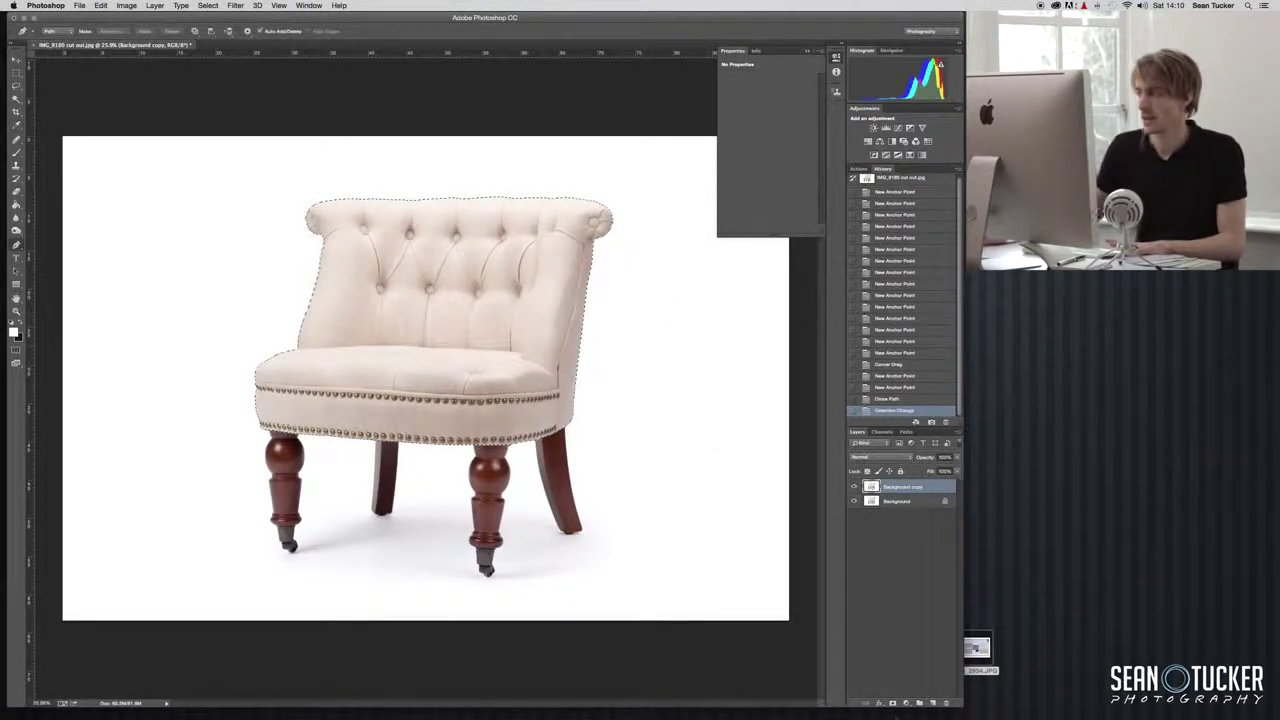
# Add a layer mask to the Background copy layer from the upholstery selection and hide the Background layer
pyautogui.click(893, 706)
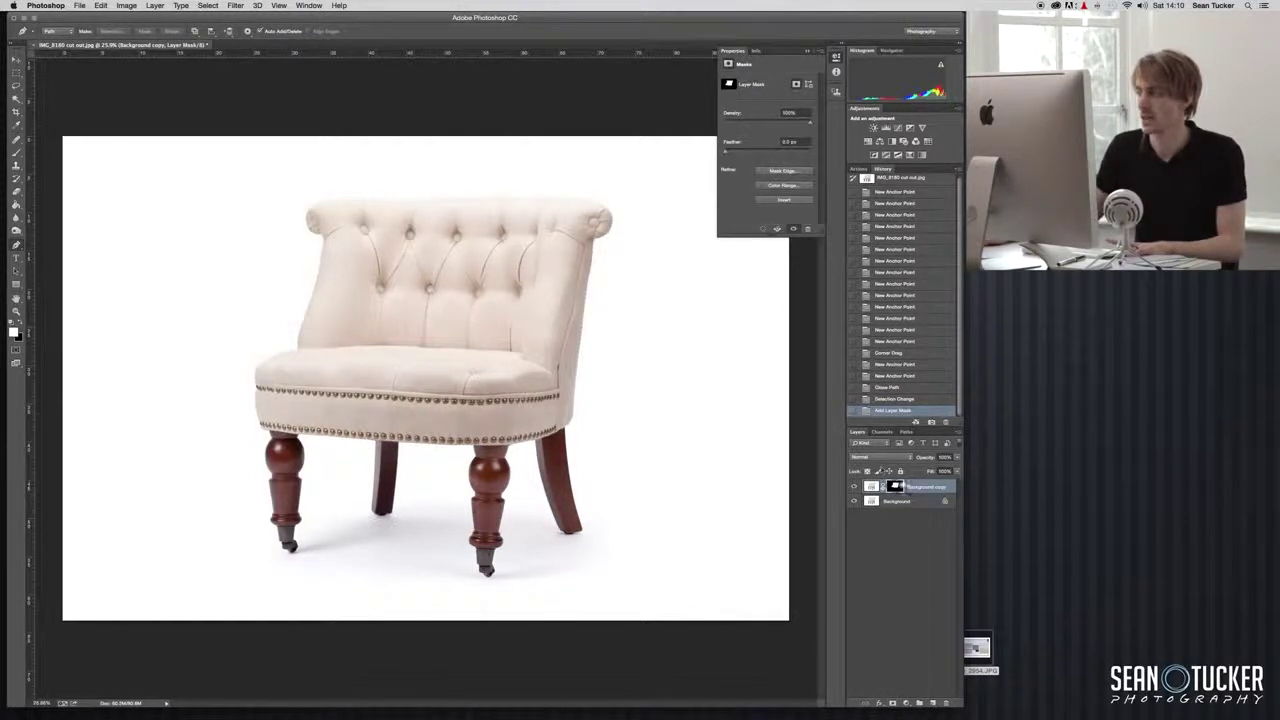
pyautogui.click(854, 502)
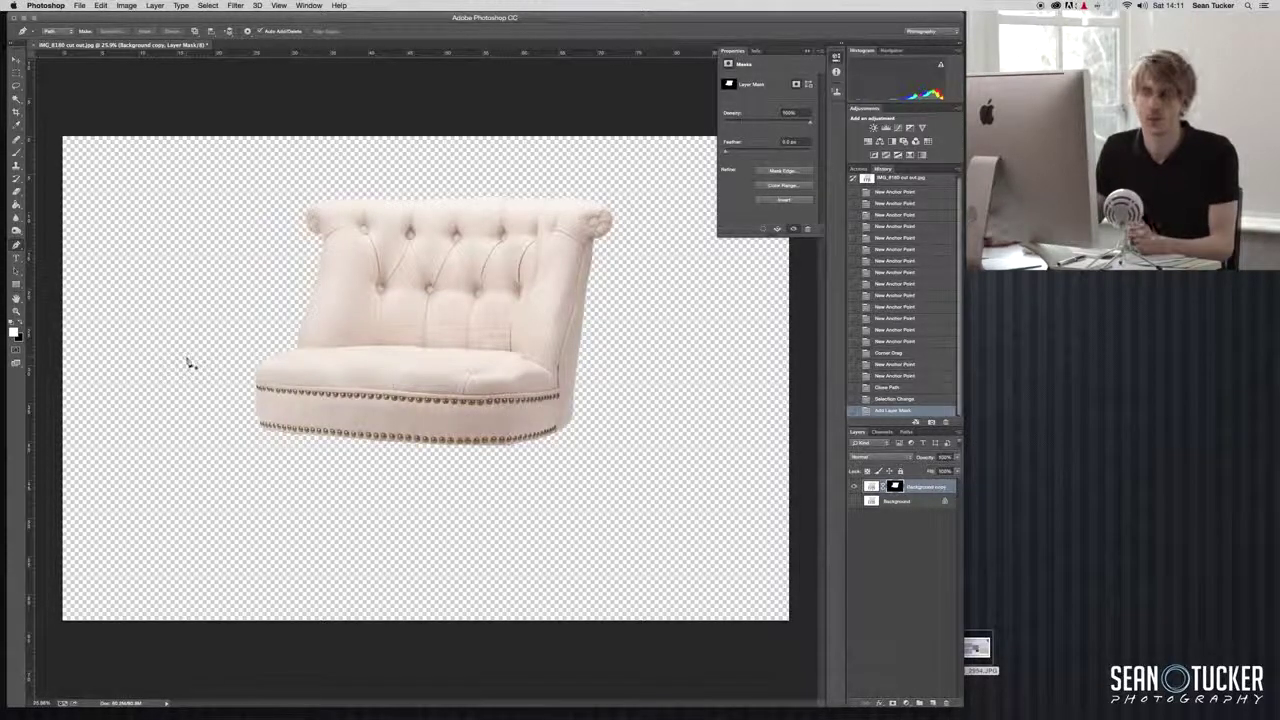
# Set up a hard black brush with 100% hardness and 100% flow for painting on the layer mask
pyautogui.click(16, 152)
pyautogui.click(21, 327)
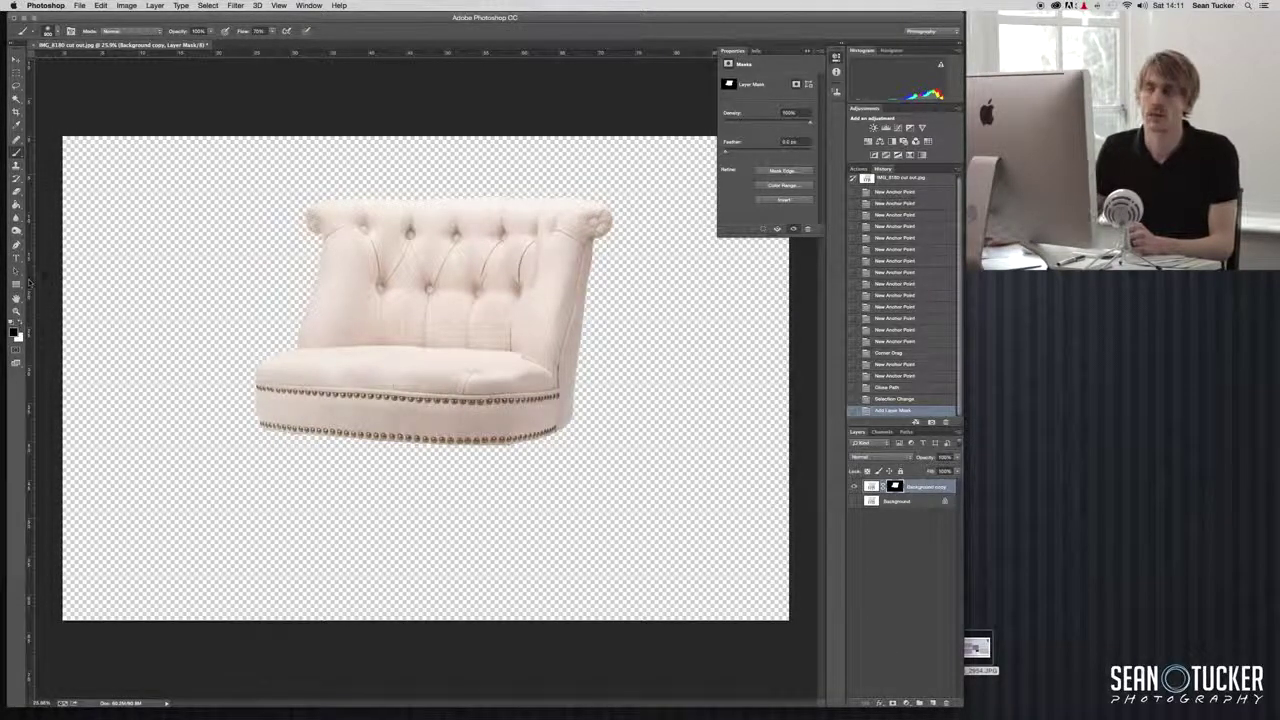
pyautogui.click(57, 32)
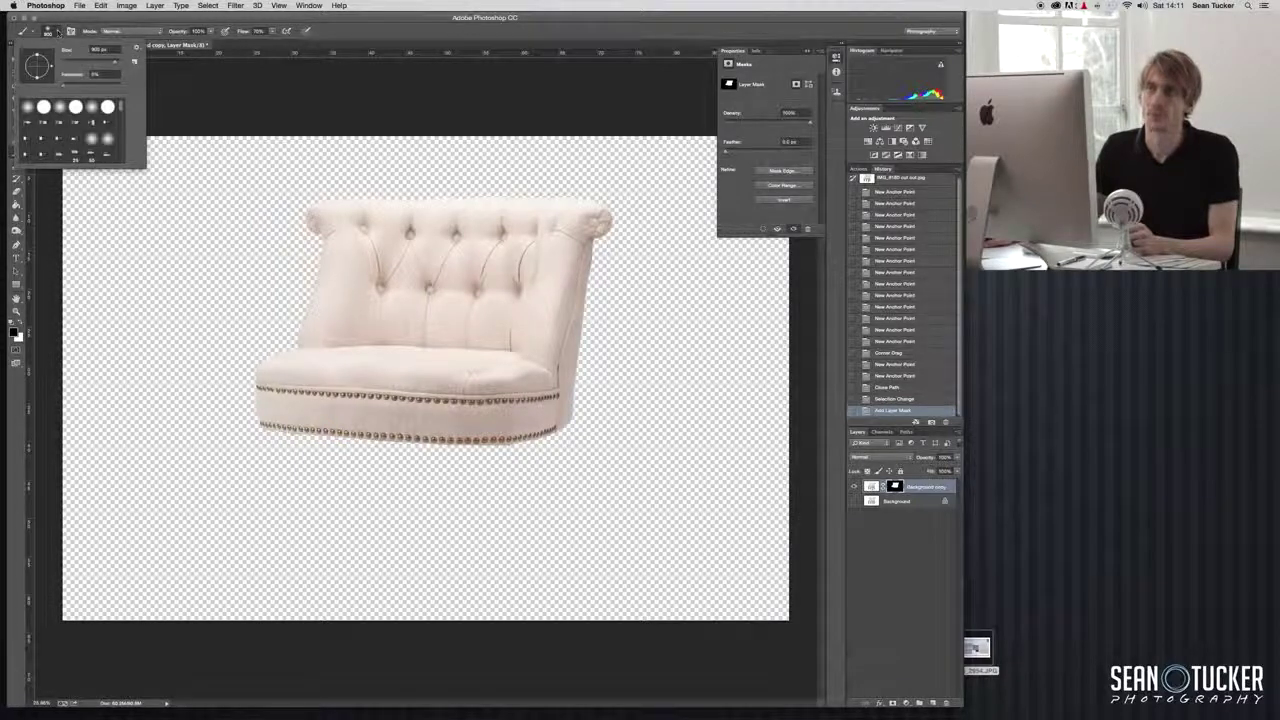
pyautogui.moveTo(82, 88); pyautogui.dragTo(132, 85)
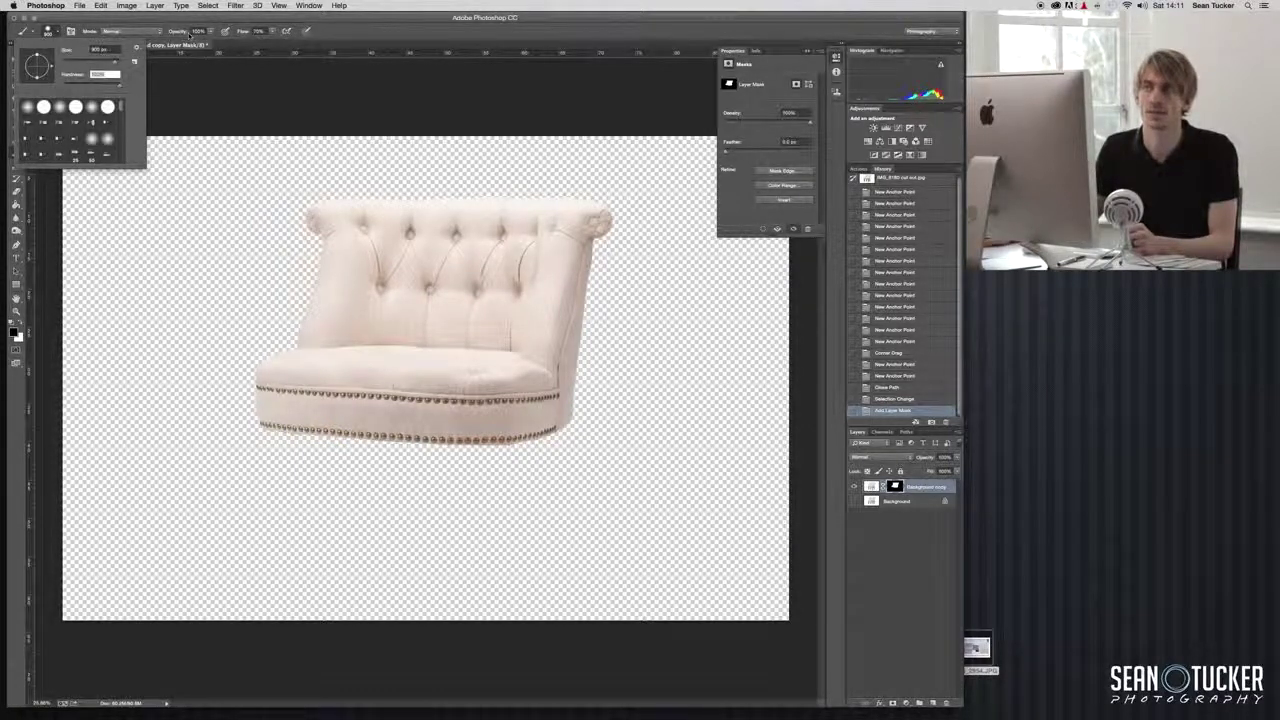
pyautogui.click(272, 31)
pyautogui.moveTo(262, 41); pyautogui.dragTo(300, 41)
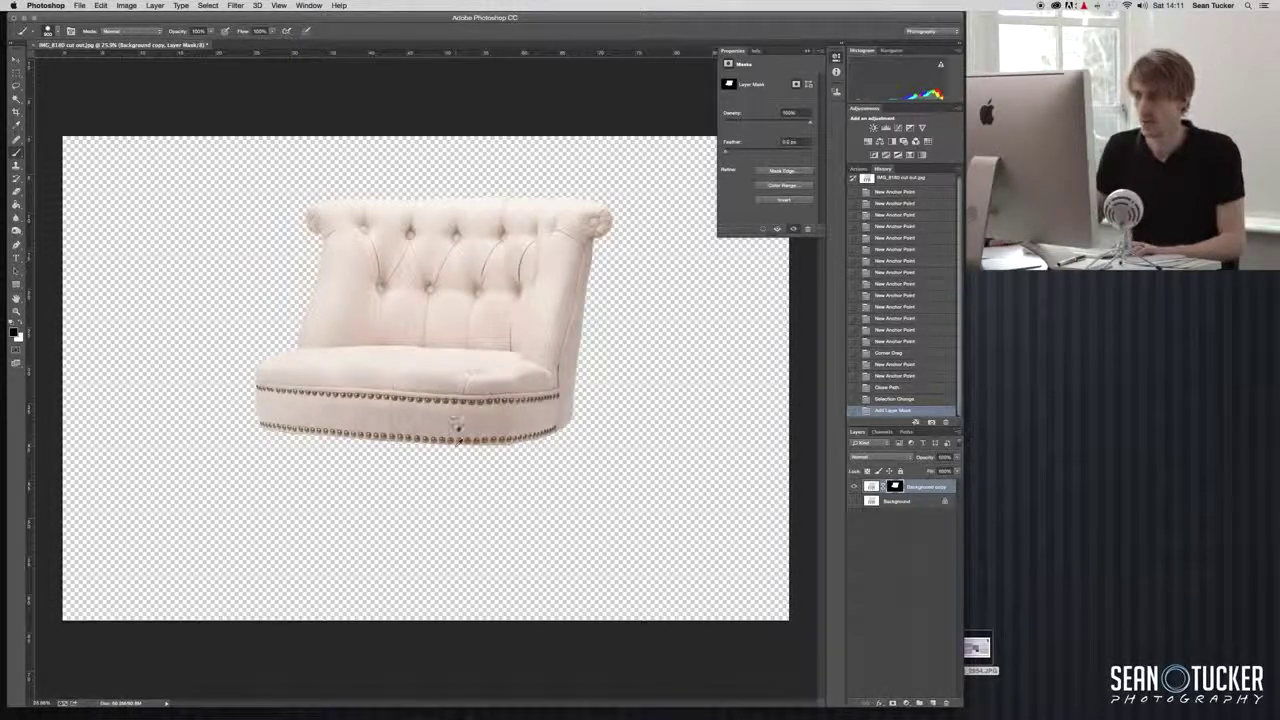
# Size the brush to a single brass stud and mask out one stud near the middle of the seat base's lower row
pyautogui.scroll(1, 365, 457)
pyautogui.scroll(8, 365, 457)
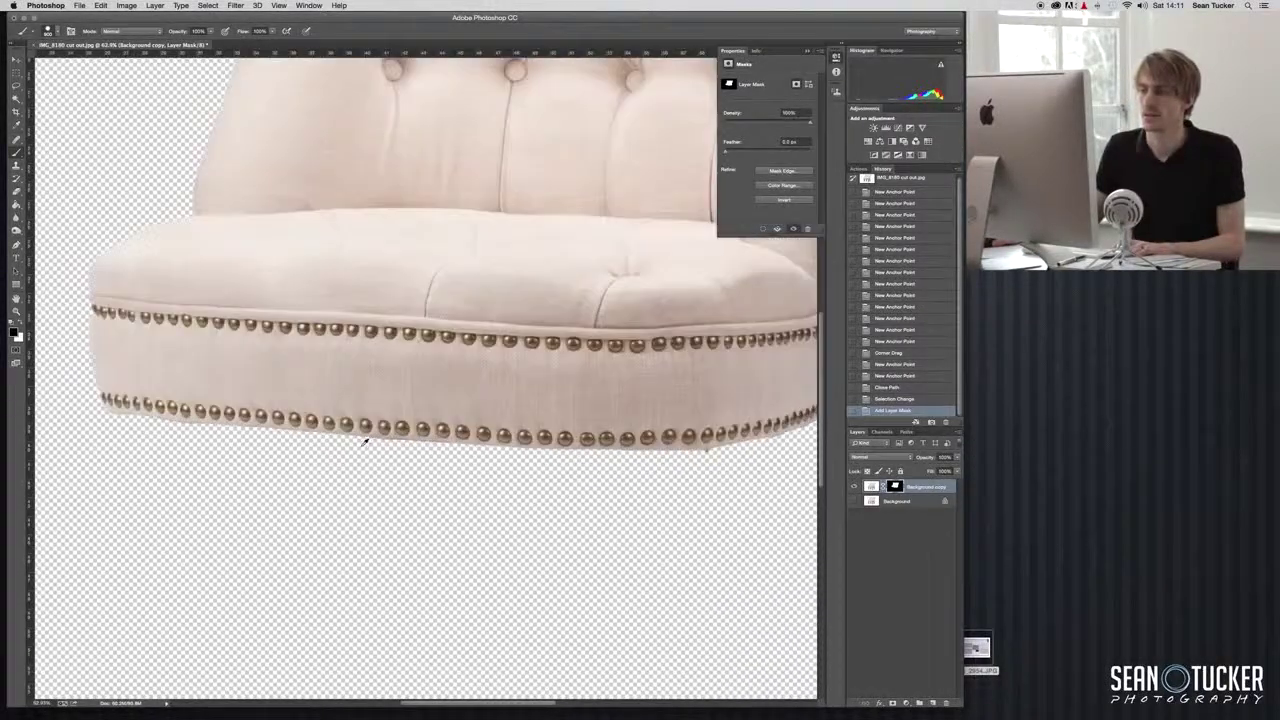
pyautogui.scroll(5, 365, 440)
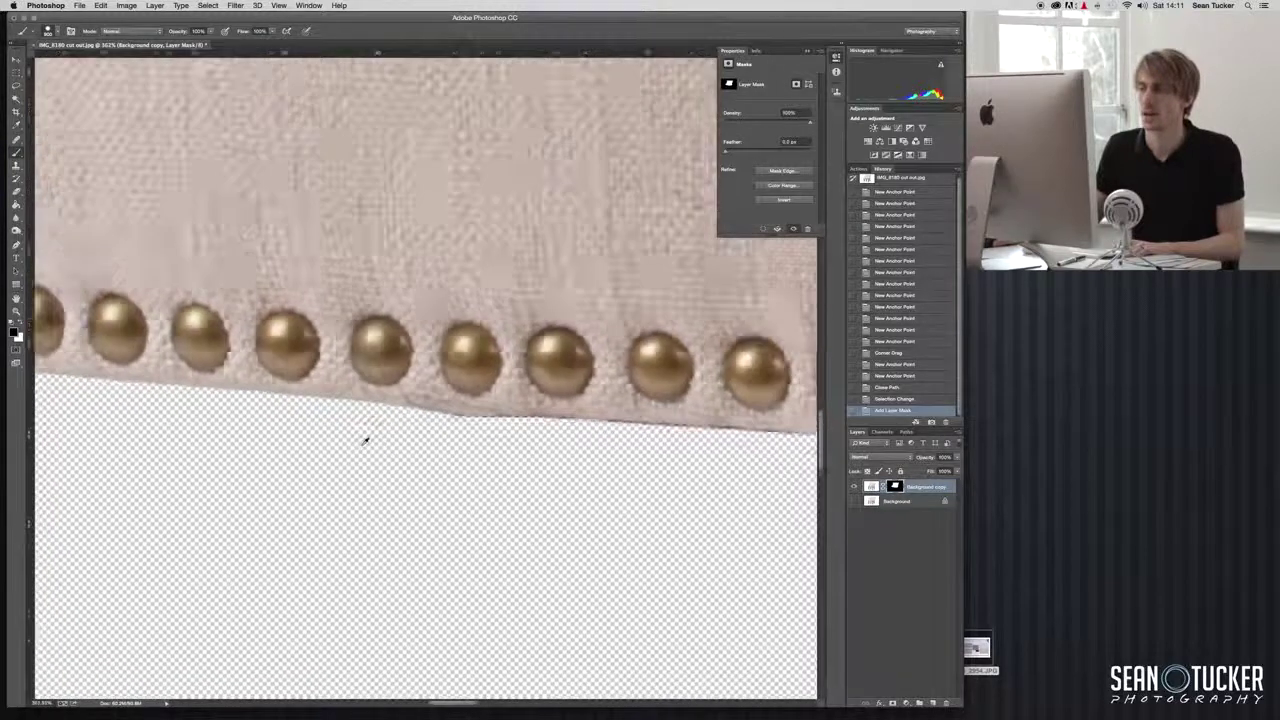
pyautogui.press(']')
pyautogui.press(']')
pyautogui.press(']')
pyautogui.press(']')
pyautogui.press(']')
pyautogui.press(']')
pyautogui.press(']')
pyautogui.press(']')
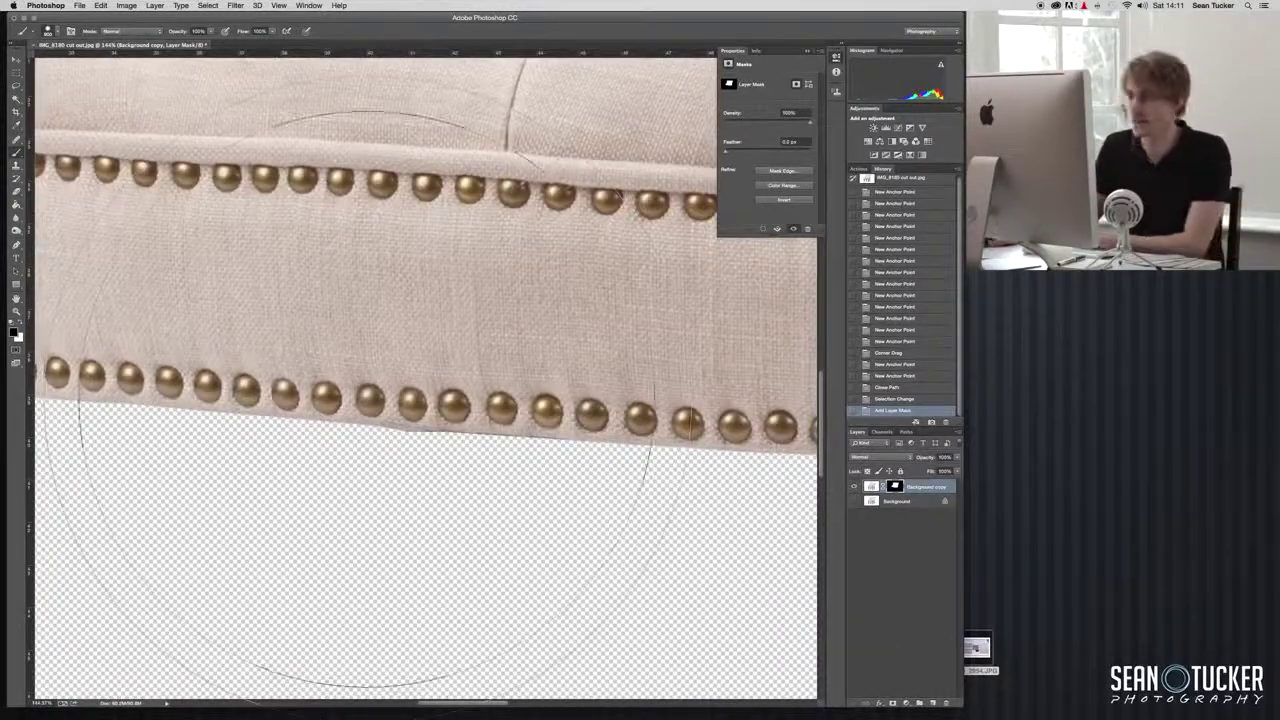
pyautogui.press('[')
pyautogui.press('[')
pyautogui.press('[')
pyautogui.press('[')
pyautogui.press('[')
pyautogui.press('[')
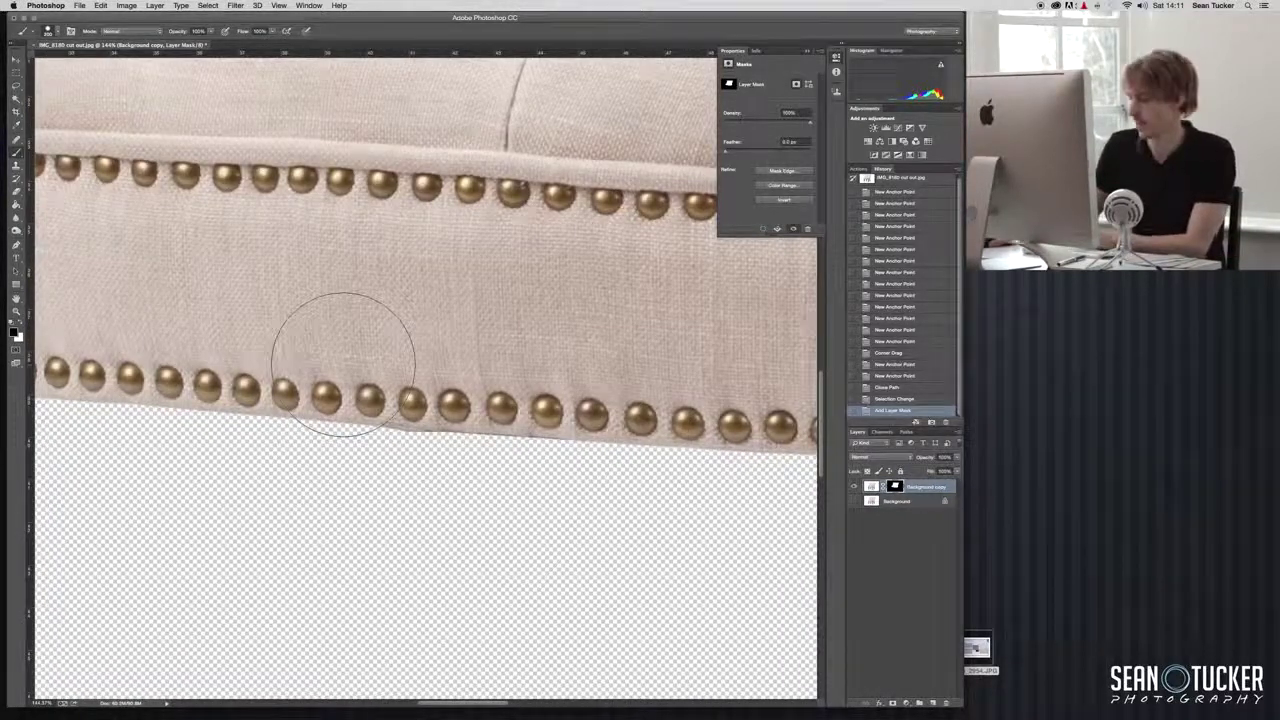
pyautogui.press('[')
pyautogui.press('[')
pyautogui.press('[')
pyautogui.press('[')
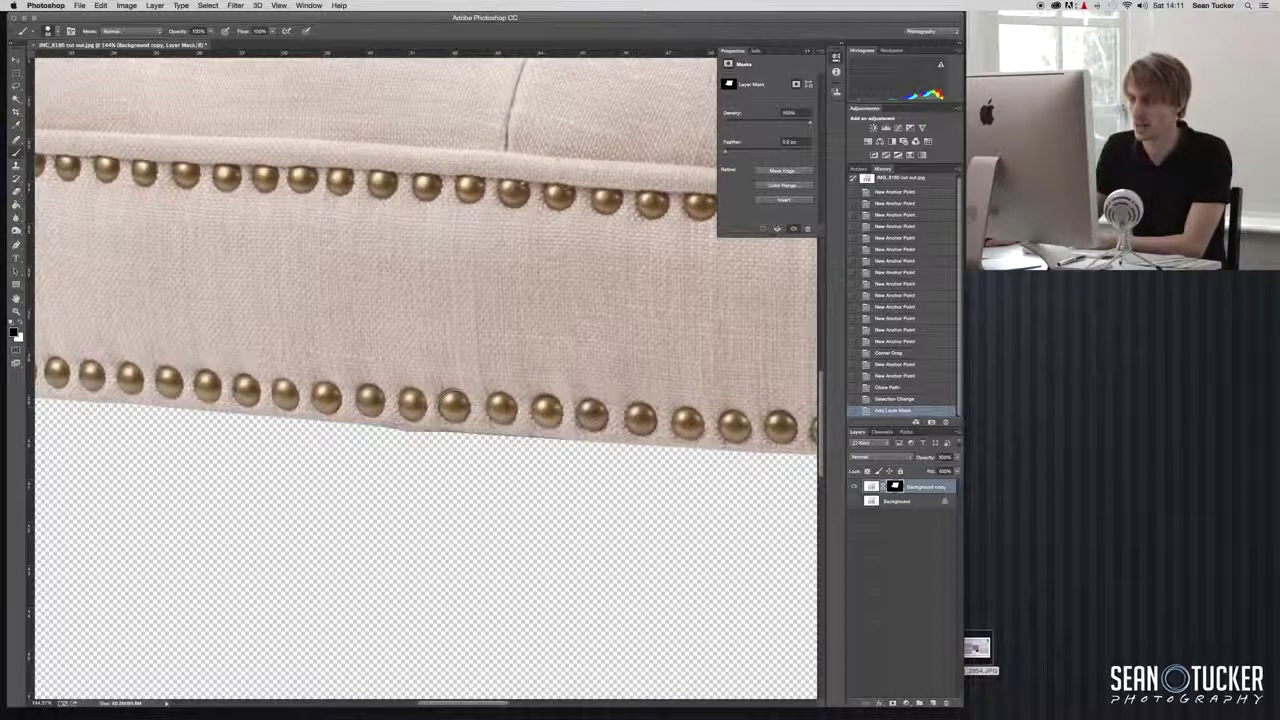
pyautogui.click(453, 404)
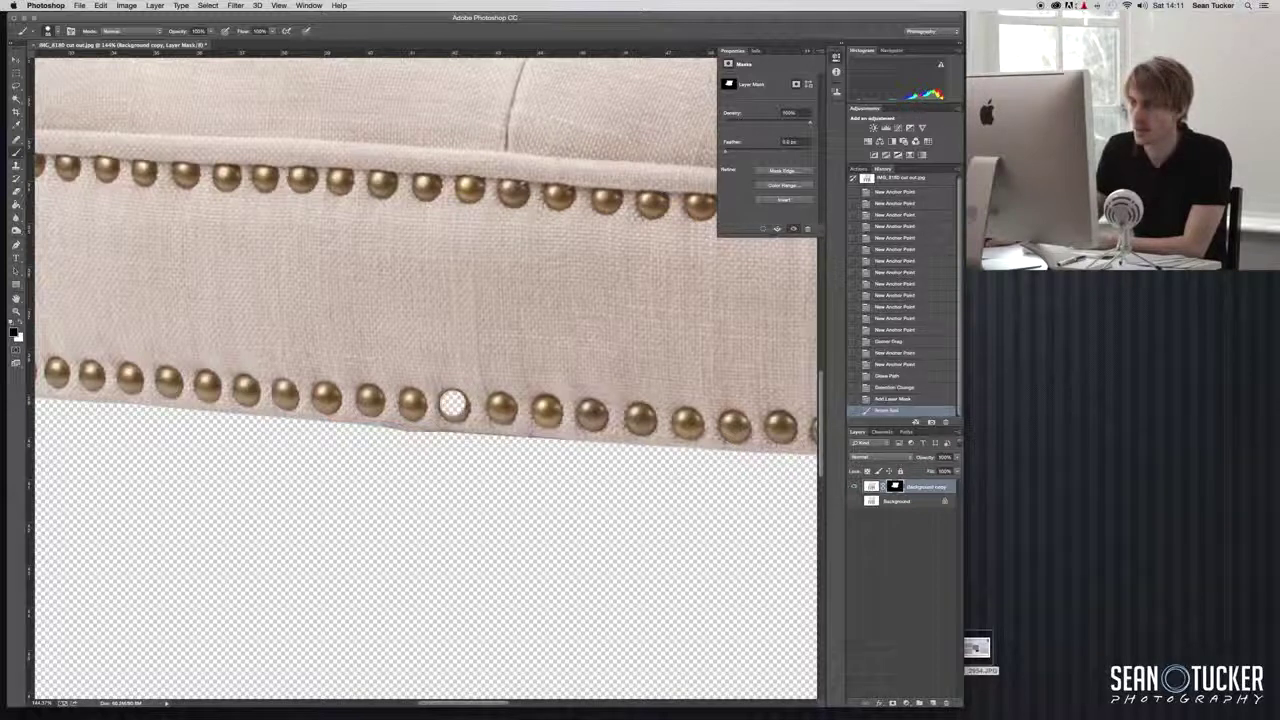
pyautogui.click(453, 404)
pyautogui.click(453, 404)
pyautogui.click(453, 404)
pyautogui.click(453, 404)
# Mask out the next seven brass studs to the right along the lower row of the seat base
pyautogui.click(501, 408)
pyautogui.click(501, 408)
pyautogui.click(501, 408)
pyautogui.click(501, 408)
pyautogui.click(501, 408)
pyautogui.click(546, 410)
pyautogui.click(546, 410)
pyautogui.click(546, 410)
pyautogui.click(546, 410)
pyautogui.click(546, 410)
pyautogui.click(546, 410)
pyautogui.click(591, 414)
pyautogui.click(591, 414)
pyautogui.click(591, 415)
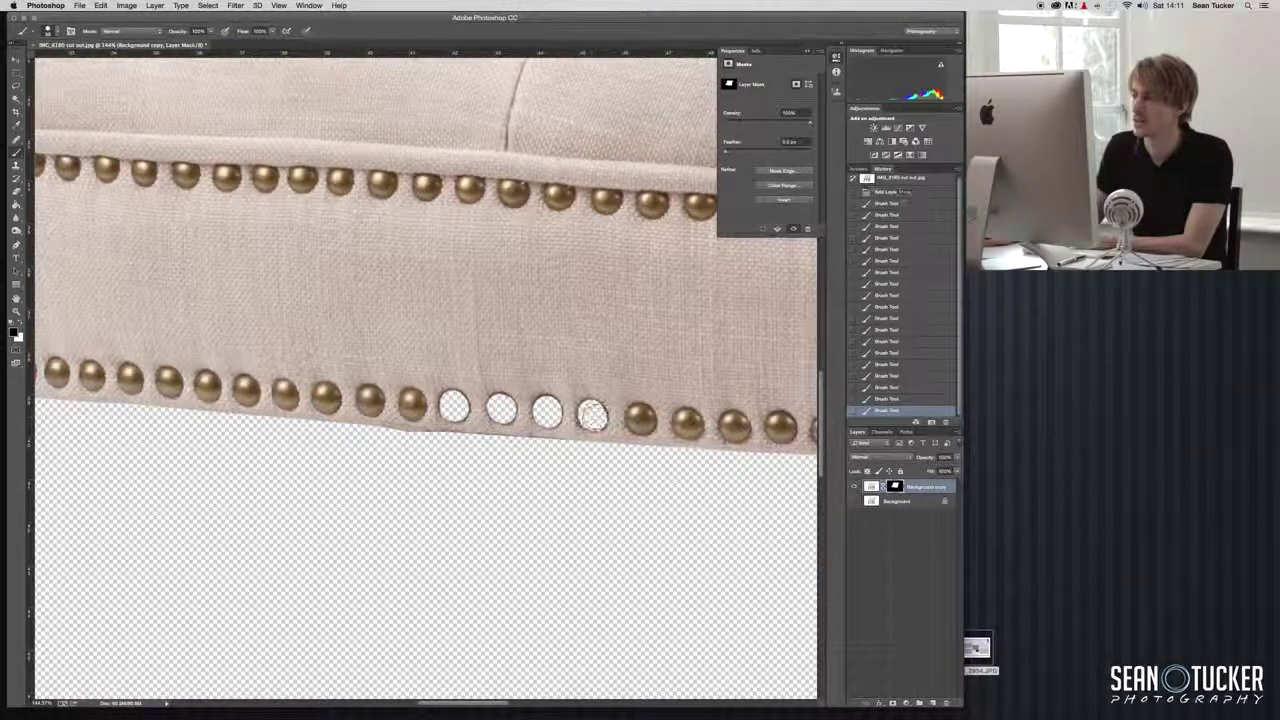
pyautogui.click(640, 418)
pyautogui.click(640, 418)
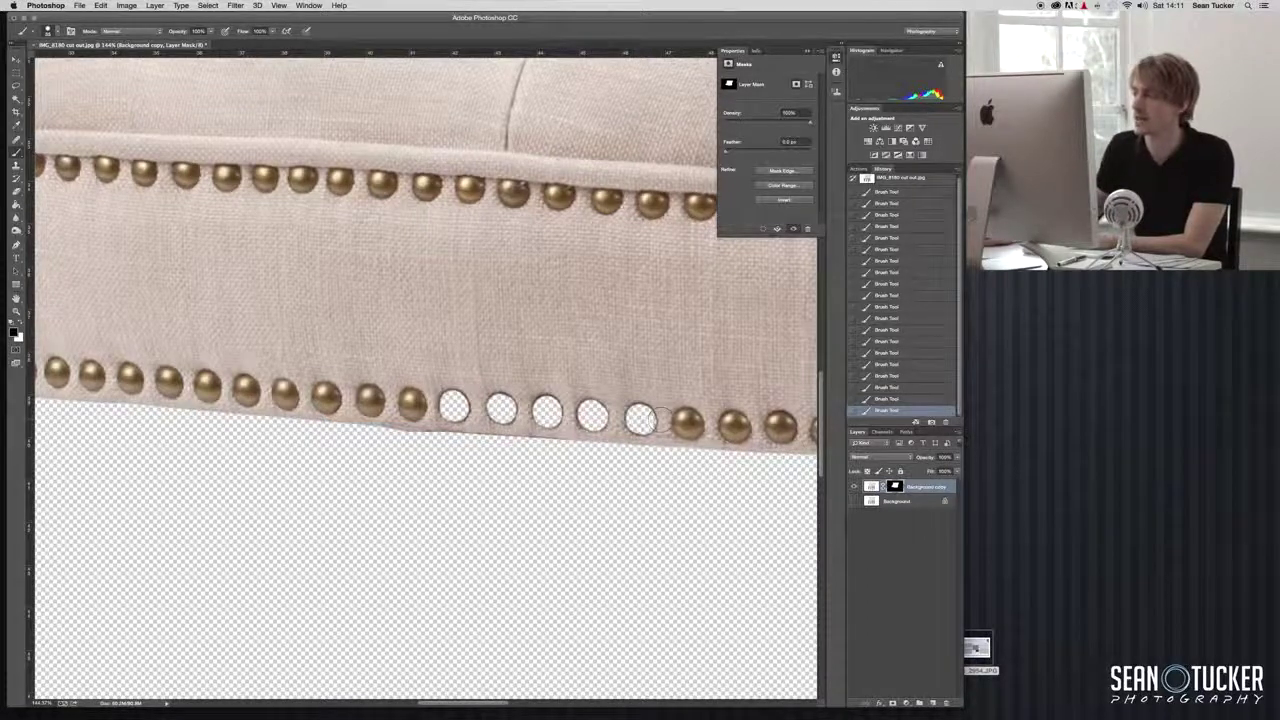
pyautogui.moveTo(682, 419); pyautogui.dragTo(735, 426)
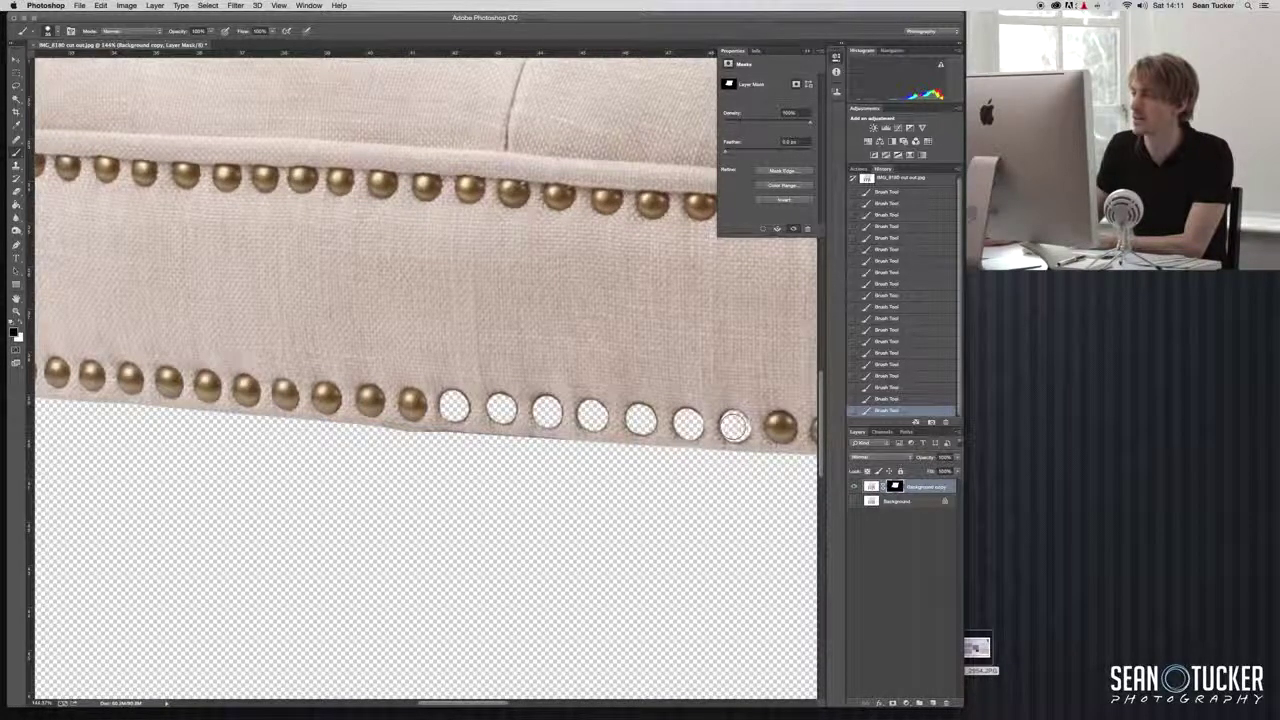
pyautogui.moveTo(779, 424); pyautogui.dragTo(780, 426)
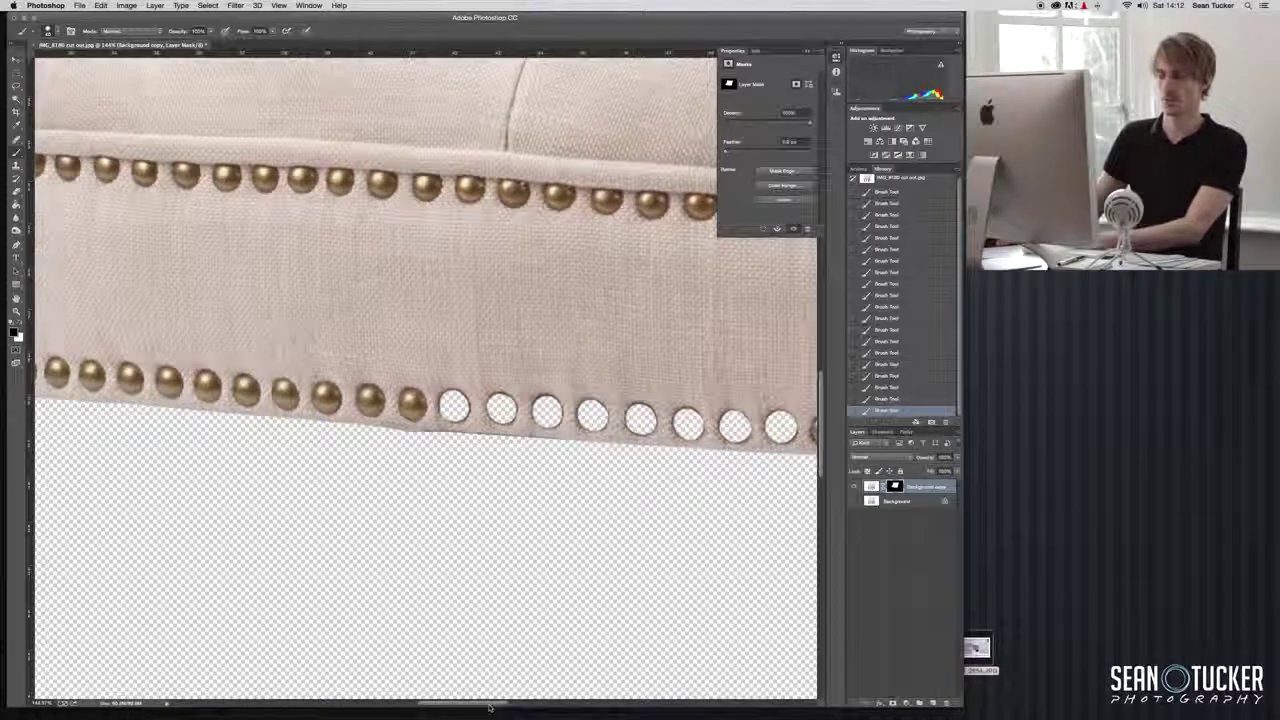
# Mask out the studs around the right end of the seat base and leftward along the upper row
pyautogui.hscroll(10, 510, 658)
pyautogui.moveTo(450, 420)
pyautogui.mouseDown()
pyautogui.moveTo(608, 396)
pyautogui.moveTo(546, 388)
pyautogui.moveTo(630, 352)
pyautogui.mouseUp()
pyautogui.scroll(2, 610, 400)
pyautogui.moveTo(648, 160)
pyautogui.mouseDown()
pyautogui.moveTo(510, 182)
pyautogui.moveTo(120, 190)
pyautogui.moveTo(560, 178)
pyautogui.mouseUp()
pyautogui.scroll(2, 540, 190)
pyautogui.scroll(2, 300, 188)
pyautogui.scroll(1, 183, 188)
pyautogui.moveTo(490, 178); pyautogui.dragTo(377, 176)
pyautogui.moveTo(279, 174); pyautogui.dragTo(182, 170)
pyautogui.moveTo(182, 170)
pyautogui.mouseDown()
pyautogui.moveTo(577, 165)
pyautogui.moveTo(405, 153)
pyautogui.mouseUp()
pyautogui.moveTo(318, 140); pyautogui.dragTo(149, 133)
pyautogui.moveTo(67, 130)
pyautogui.mouseDown()
pyautogui.moveTo(456, 130)
pyautogui.moveTo(215, 115)
pyautogui.moveTo(650, 125)
pyautogui.mouseUp()
pyautogui.moveTo(600, 132); pyautogui.dragTo(280, 113)
pyautogui.moveTo(200, 115); pyautogui.dragTo(524, 115)
pyautogui.moveTo(560, 116)
pyautogui.mouseDown()
pyautogui.moveTo(430, 115)
pyautogui.moveTo(320, 92)
pyautogui.mouseUp()
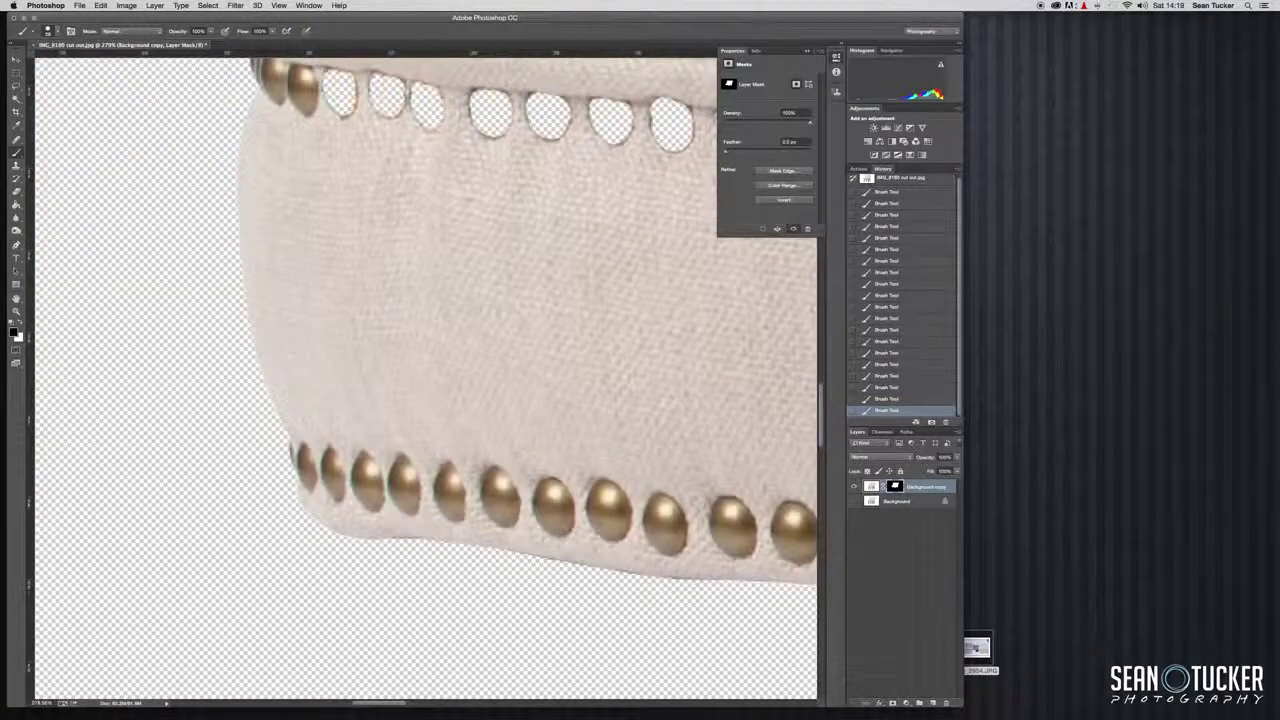
# Mask out the remaining studs from the lower left corner along the lower row of the seat base
pyautogui.moveTo(450, 420); pyautogui.dragTo(450, 288)
pyautogui.moveTo(298, 328); pyautogui.dragTo(690, 390)
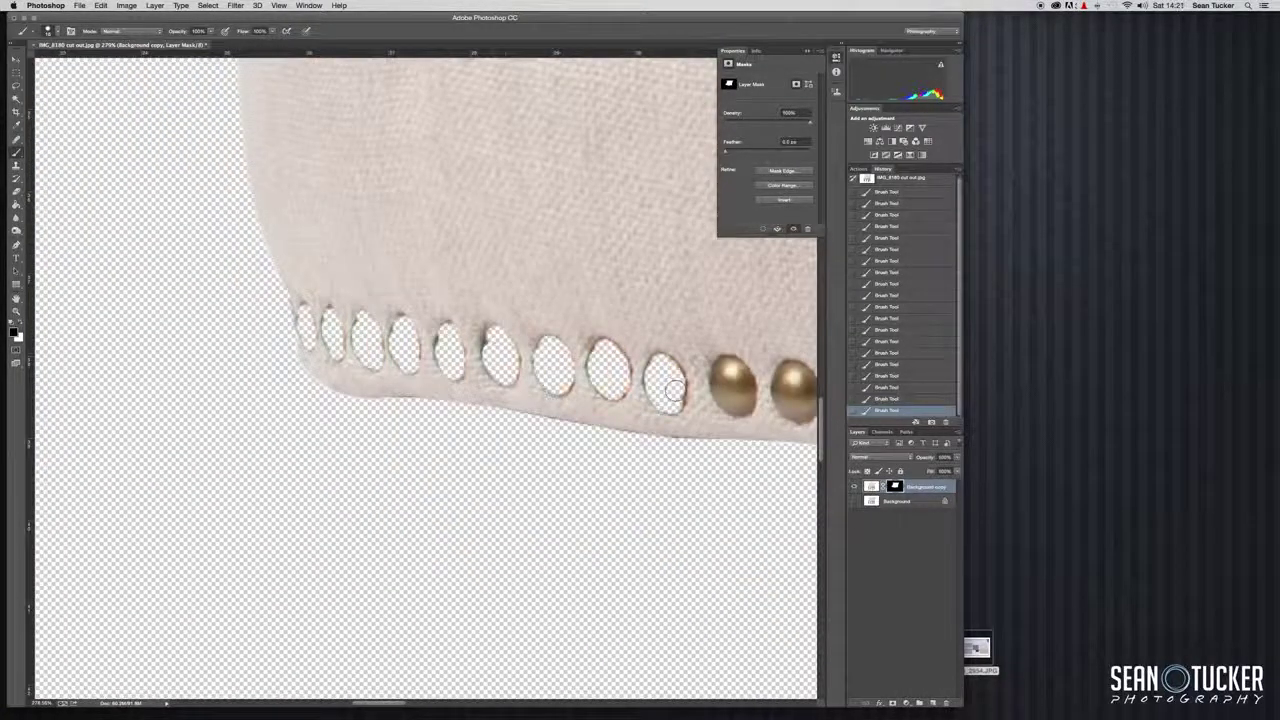
pyautogui.moveTo(600, 380); pyautogui.dragTo(300, 370)
pyautogui.moveTo(290, 390); pyautogui.dragTo(390, 395)
pyautogui.moveTo(486, 410); pyautogui.dragTo(740, 430)
pyautogui.moveTo(600, 300); pyautogui.dragTo(450, 350)
pyautogui.moveTo(300, 440); pyautogui.dragTo(410, 450)
# Check the finished upholstery mask against the whole chair by toggling the Background layer's visibility, leaving the layer shown
pyautogui.press('super+0')
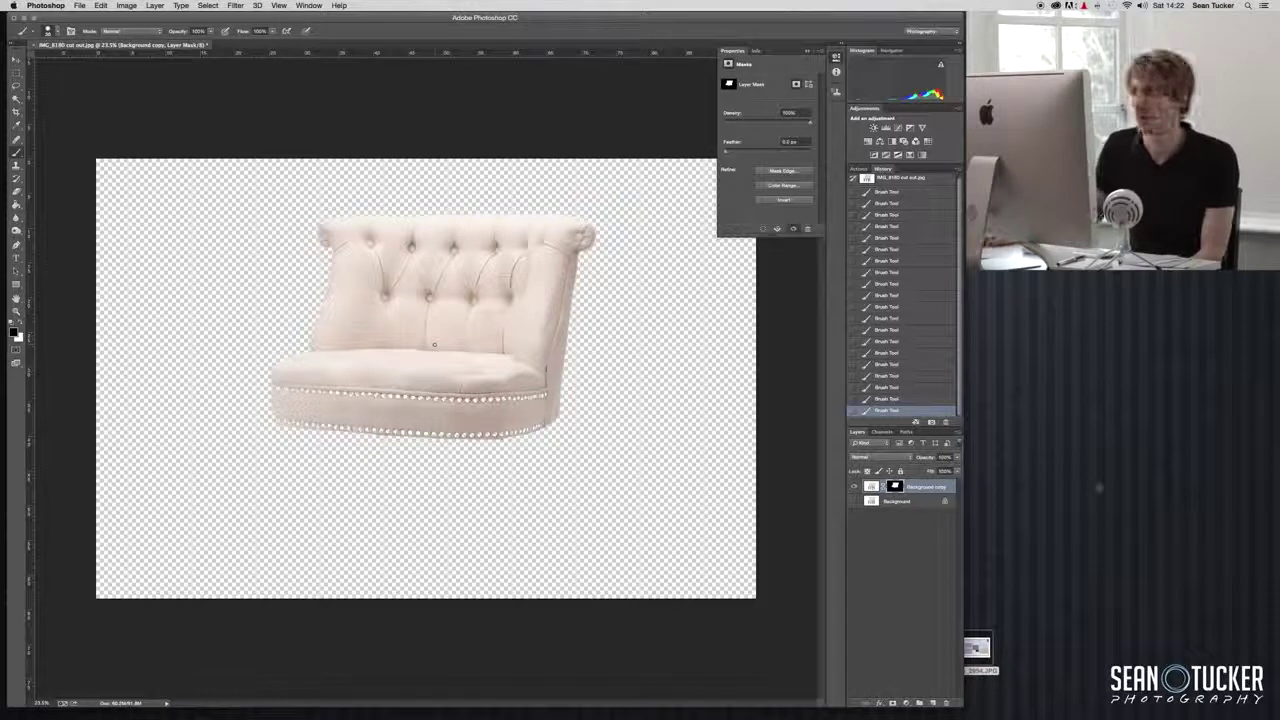
pyautogui.click(854, 502)
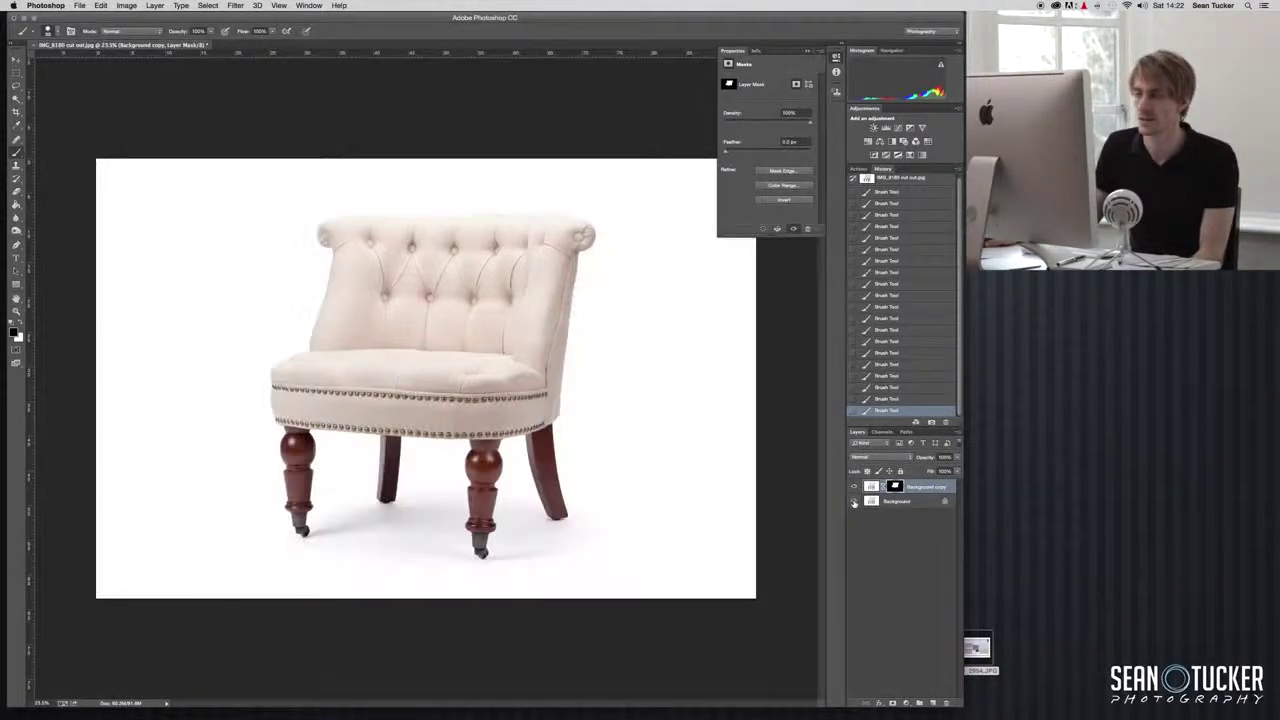
pyautogui.click(854, 502)
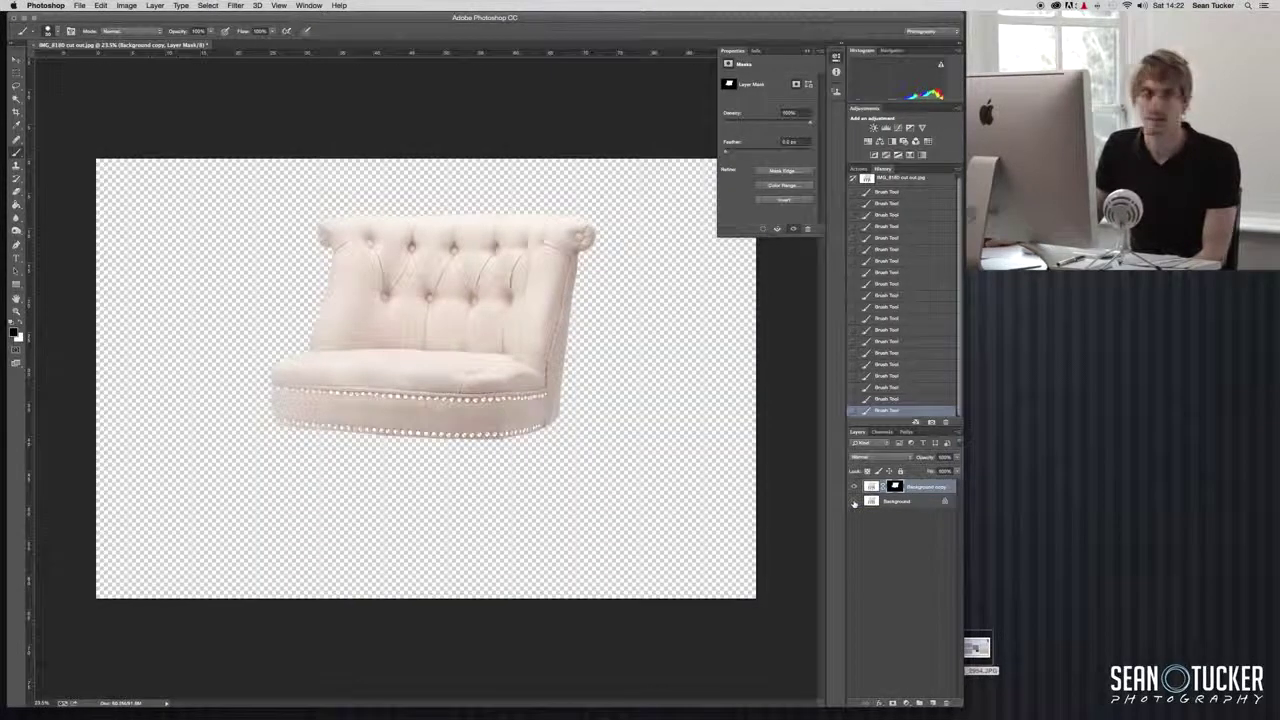
pyautogui.click(854, 502)
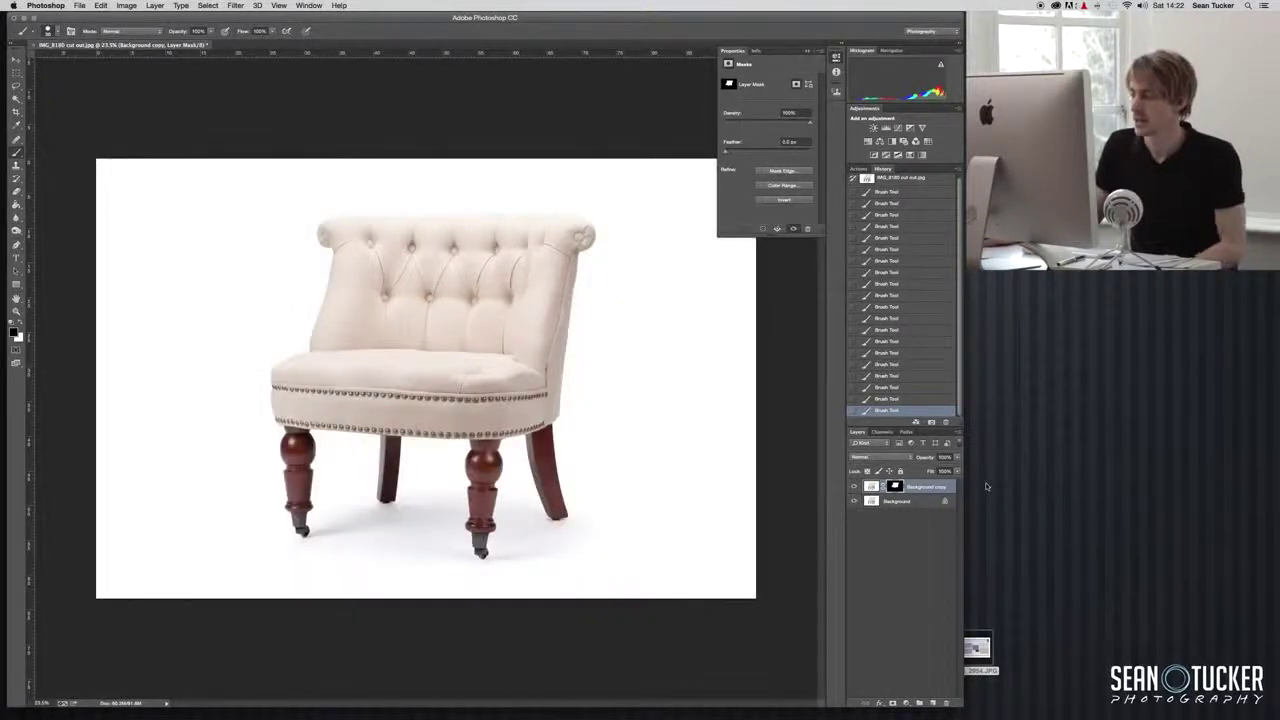
# Duplicate the masked Background copy layer and desaturate the duplicate
pyautogui.rightClick(932, 487)
pyautogui.click(965, 391)
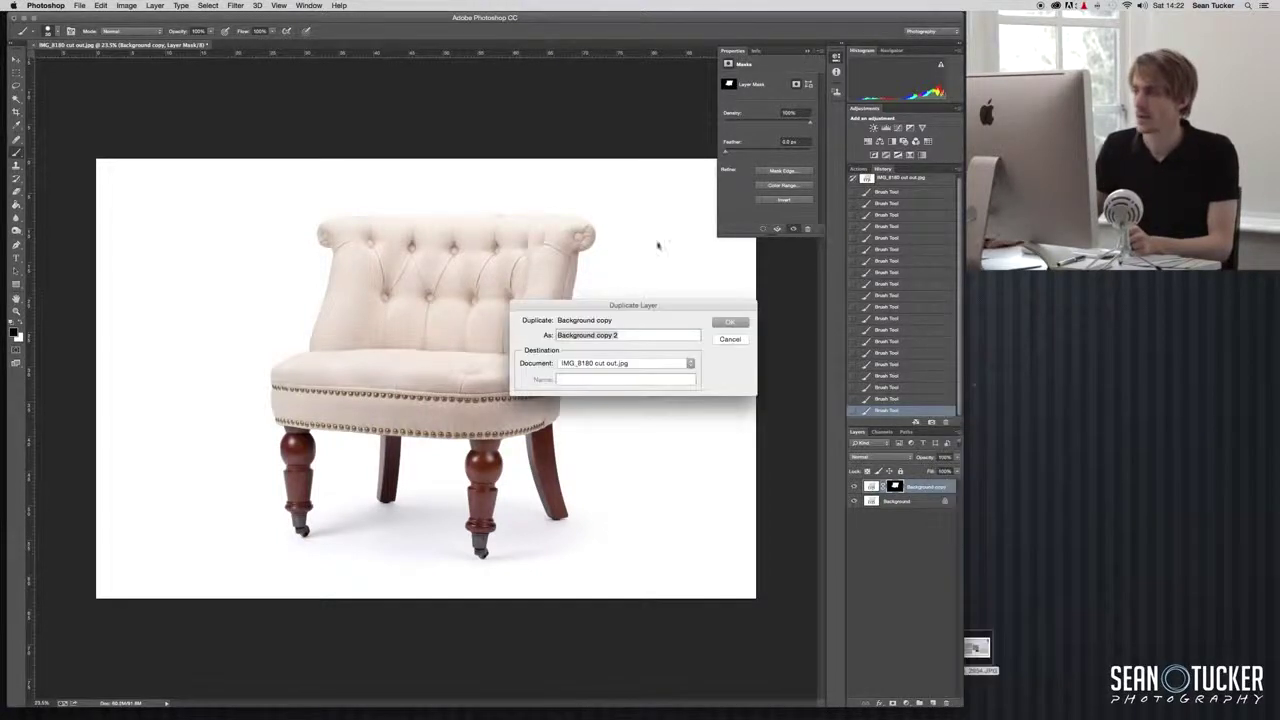
pyautogui.click(722, 322)
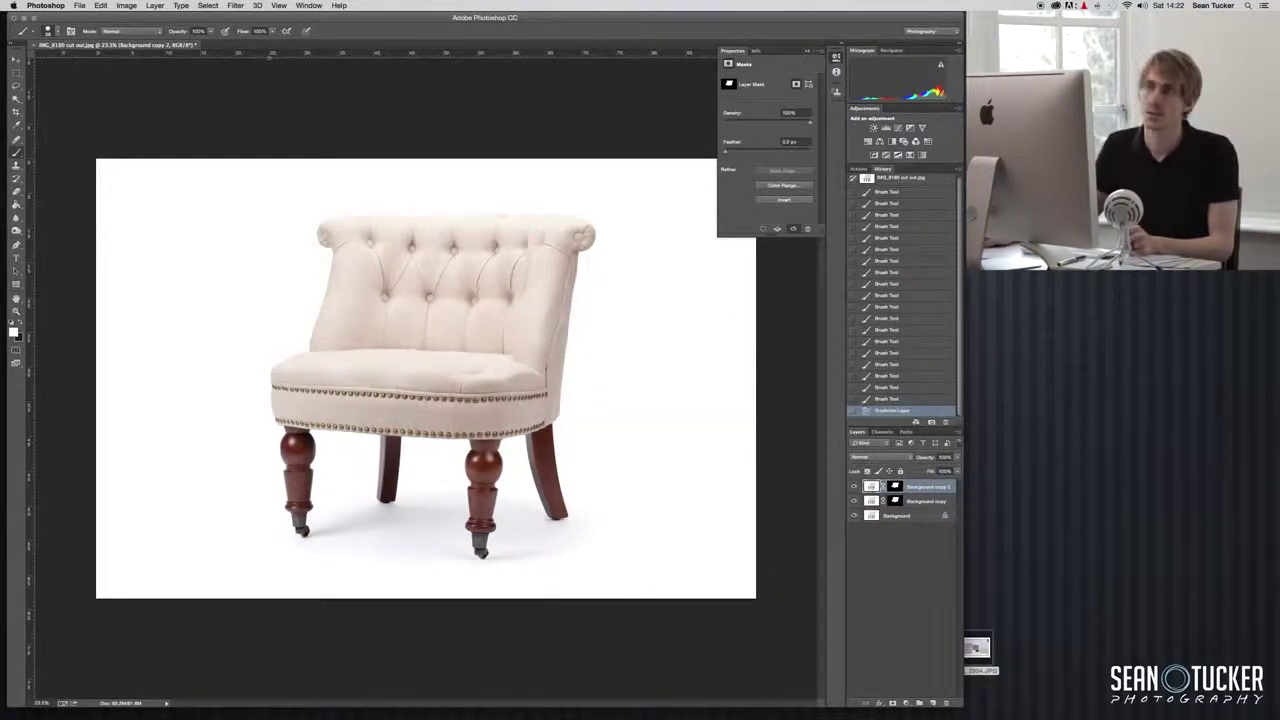
pyautogui.click(126, 5)
pyautogui.moveTo(143, 33)
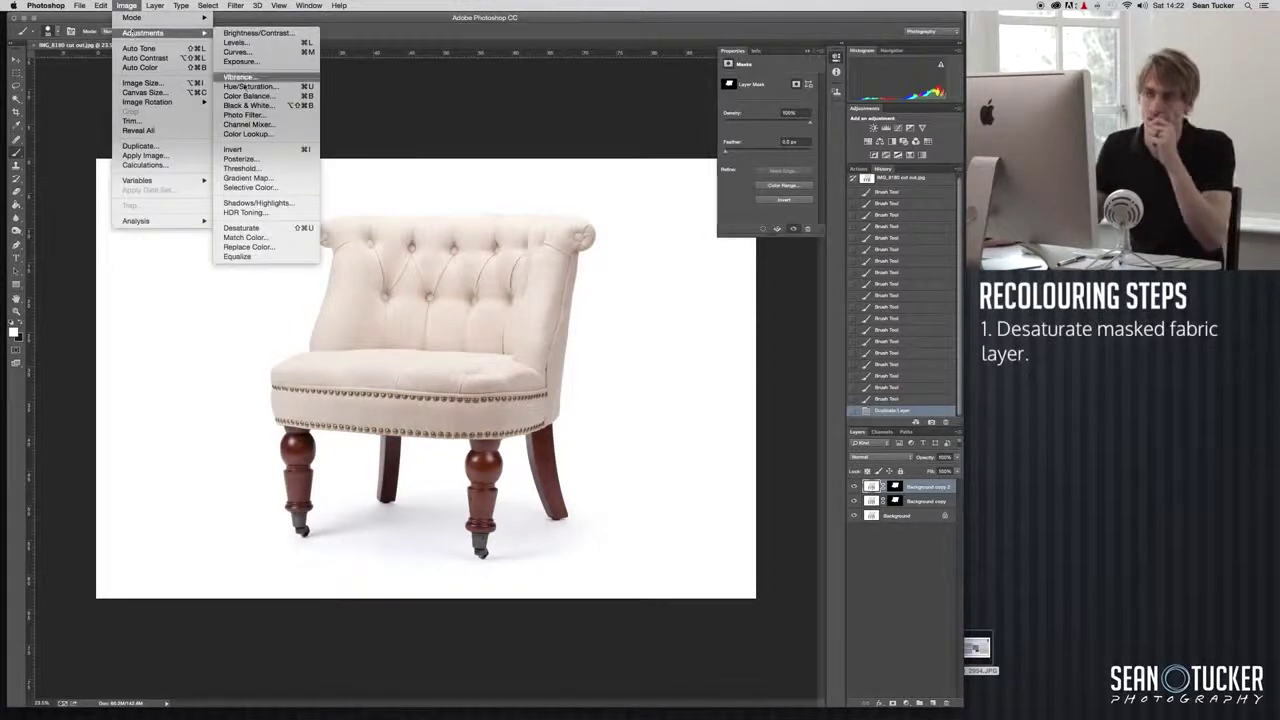
pyautogui.click(243, 228)
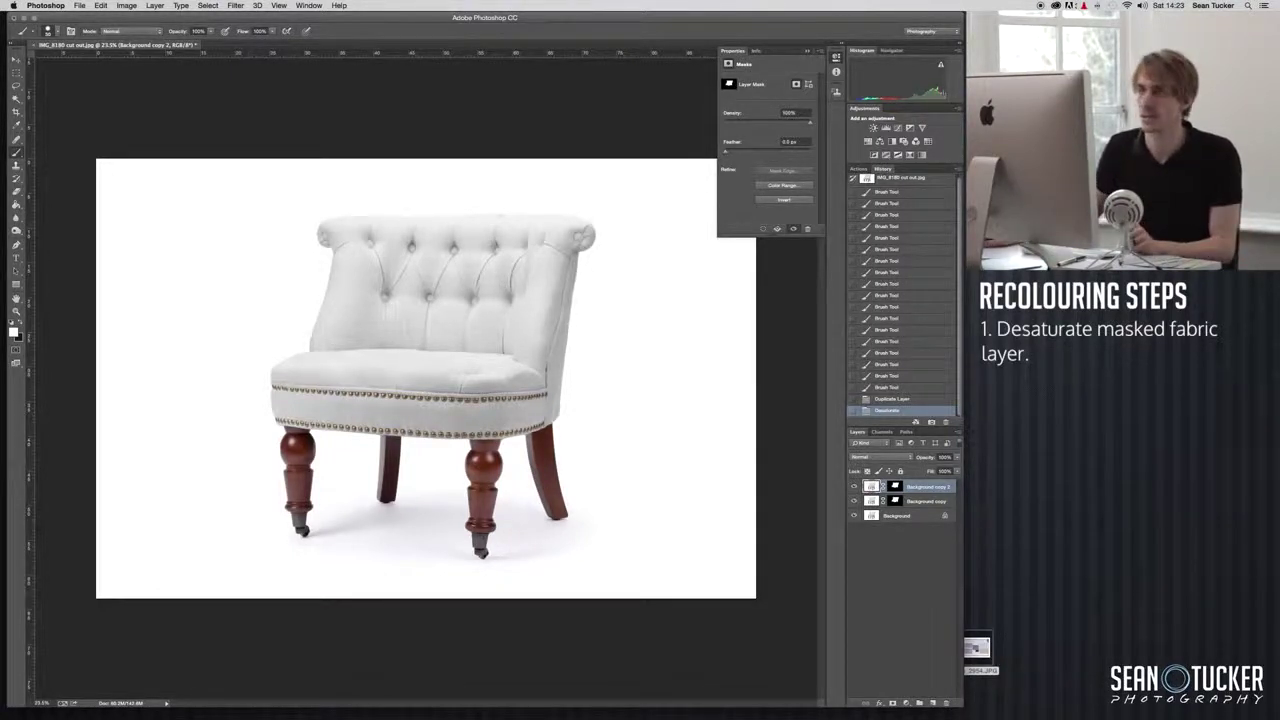
# Apply Levels to the desaturated layer with input black 5, midtone 0.69 and output white 220, raising the output black slightly
pyautogui.click(126, 6)
pyautogui.moveTo(133, 34)
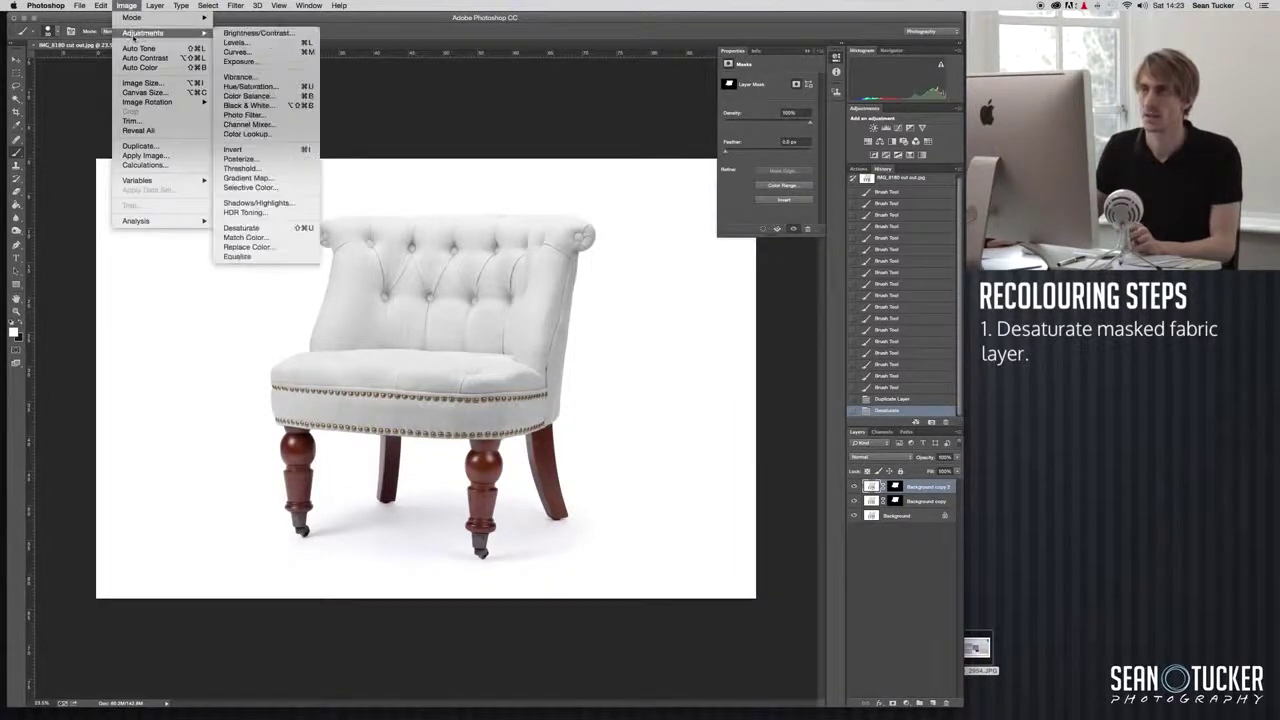
pyautogui.click(233, 42)
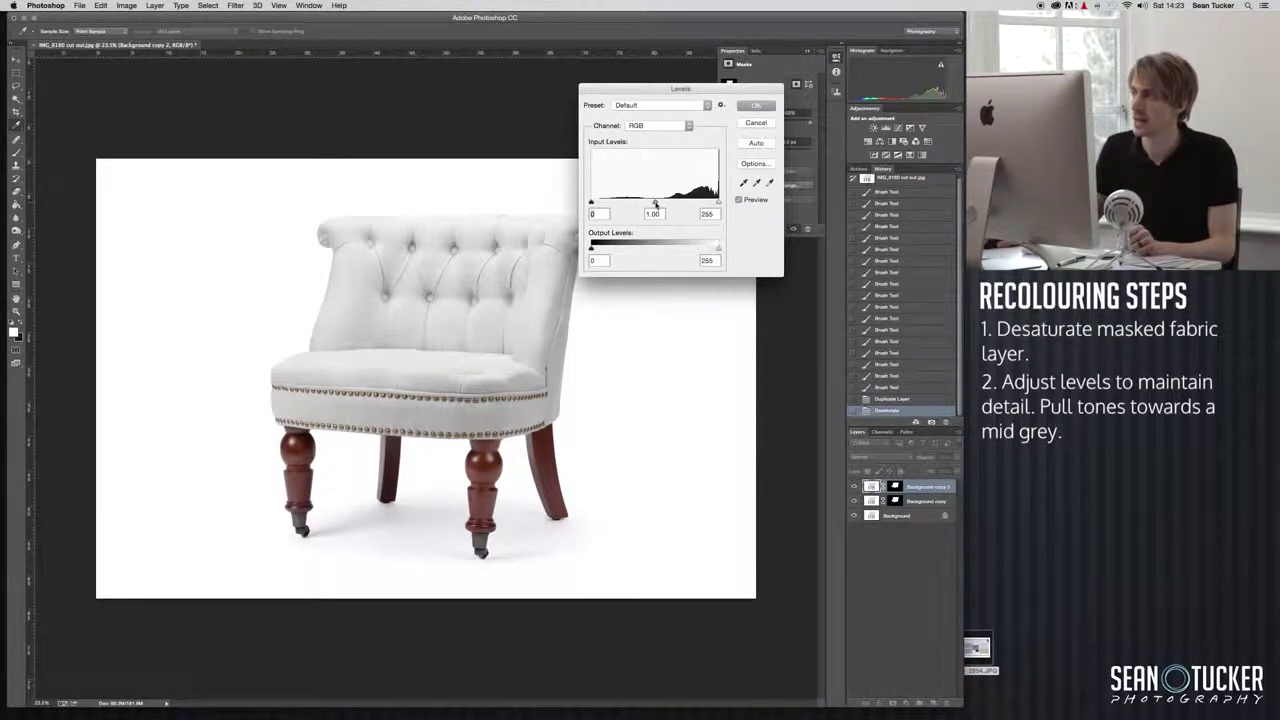
pyautogui.moveTo(656, 203); pyautogui.dragTo(665, 204)
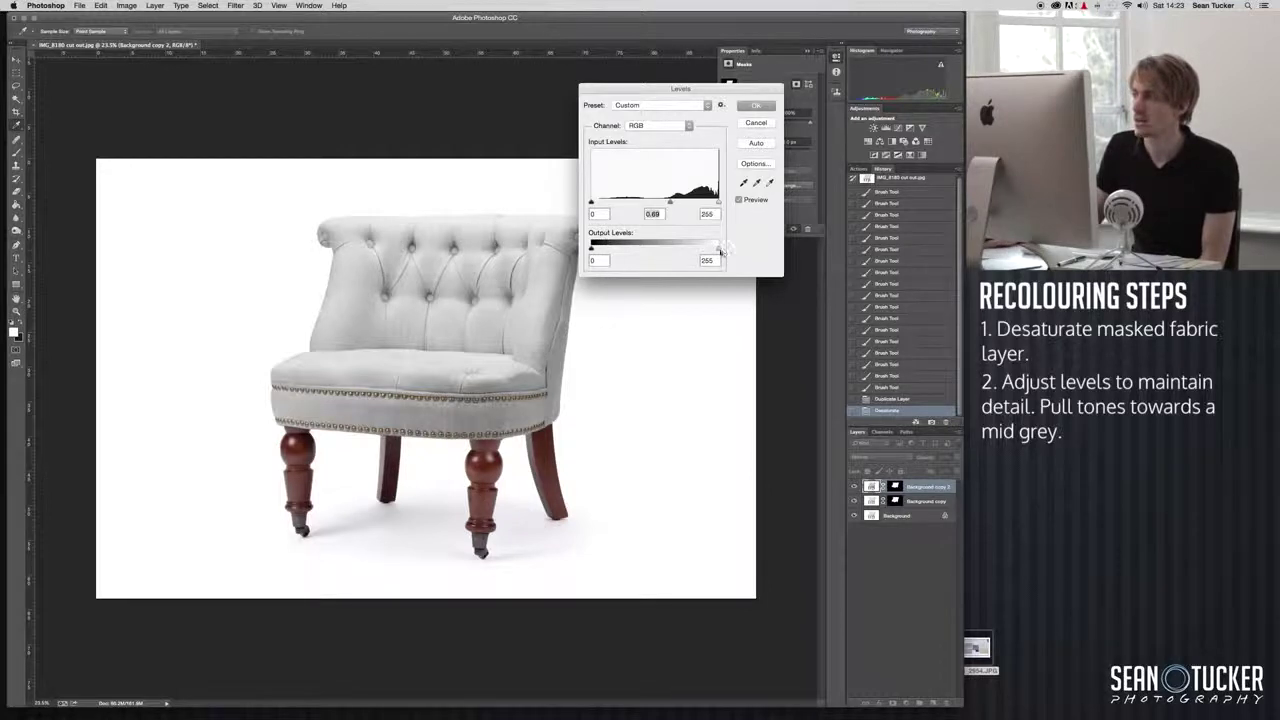
pyautogui.moveTo(725, 250); pyautogui.dragTo(728, 249)
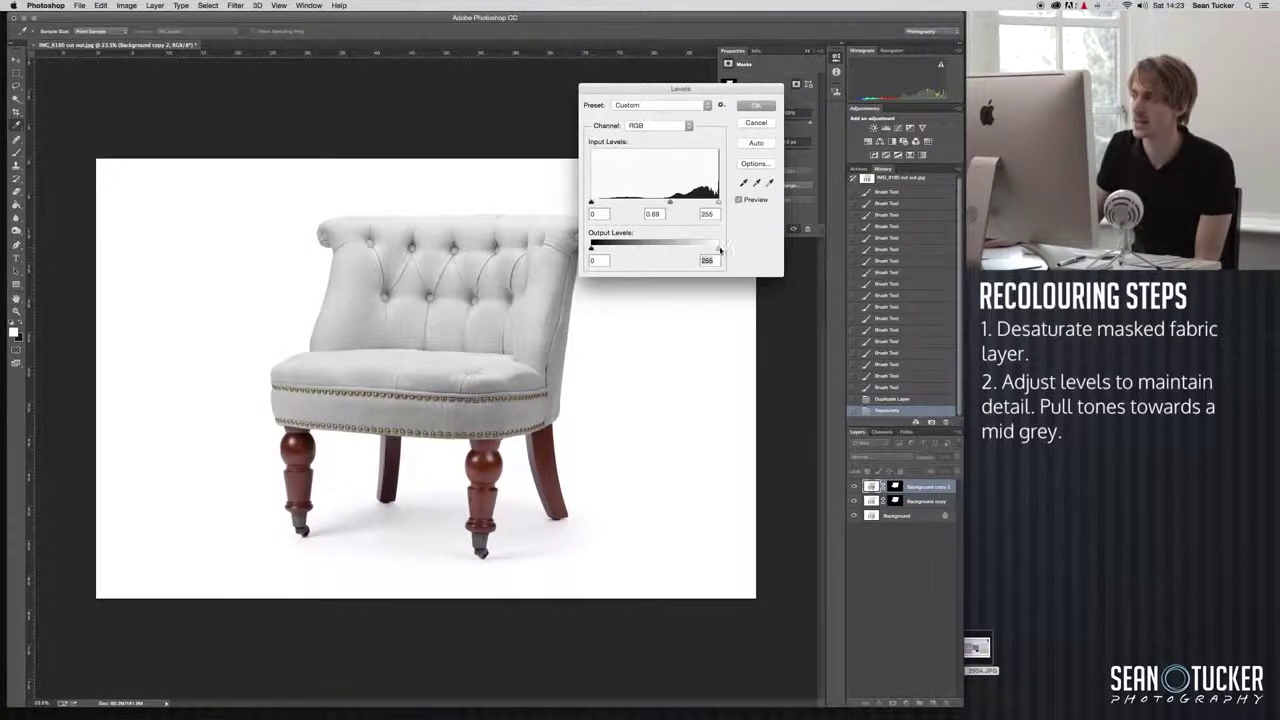
pyautogui.moveTo(706, 250)
pyautogui.mouseDown()
pyautogui.moveTo(676, 250)
pyautogui.moveTo(760, 249)
pyautogui.moveTo(709, 251)
pyautogui.mouseUp()
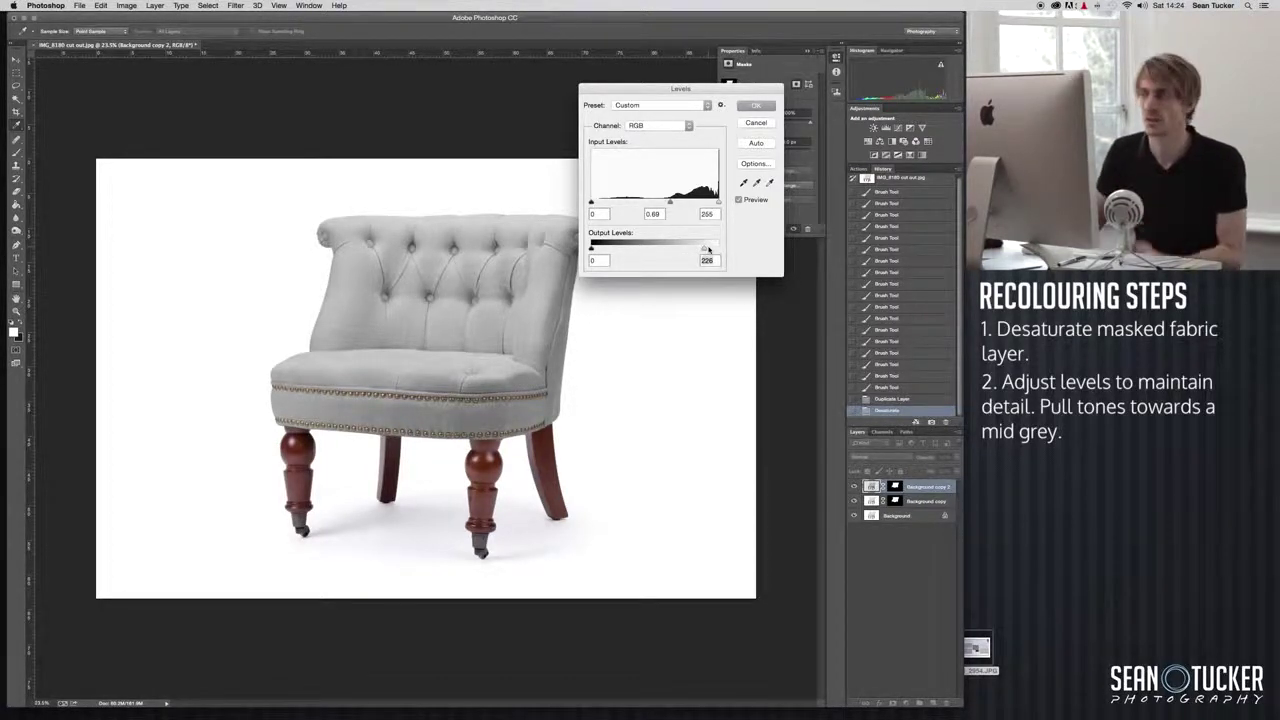
pyautogui.moveTo(699, 252); pyautogui.dragTo(701, 251)
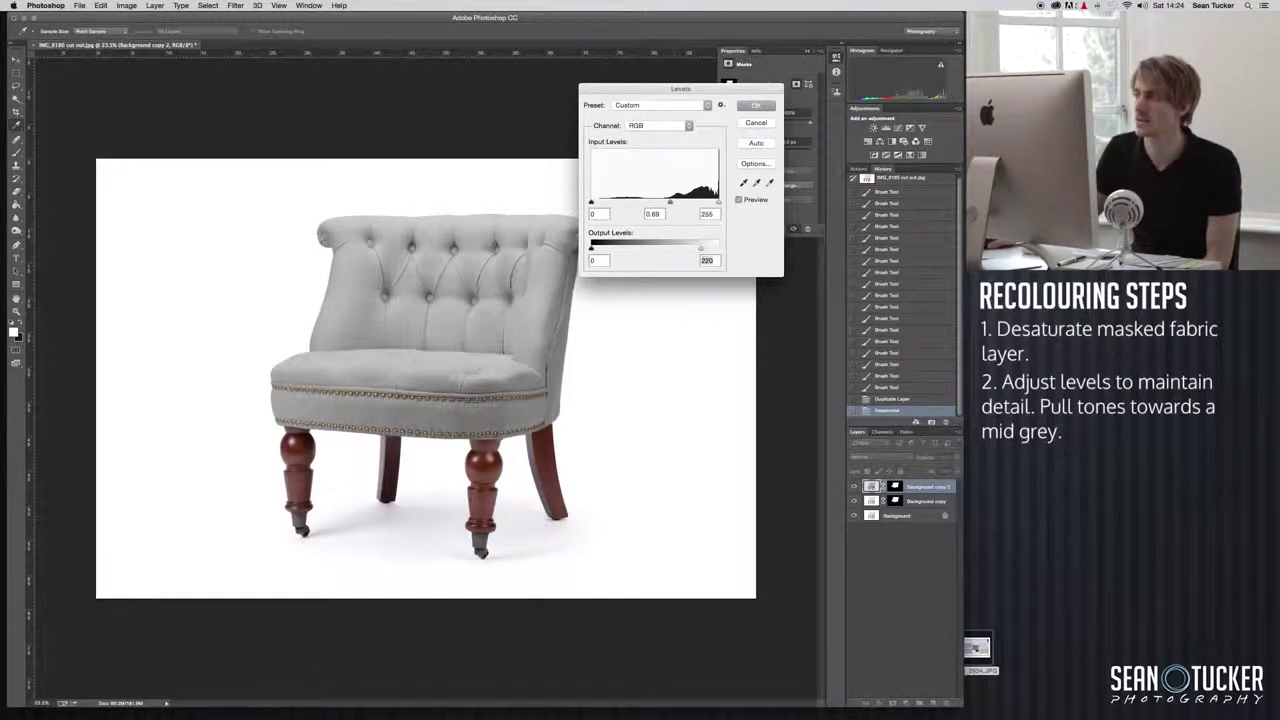
pyautogui.moveTo(593, 203); pyautogui.dragTo(593, 204)
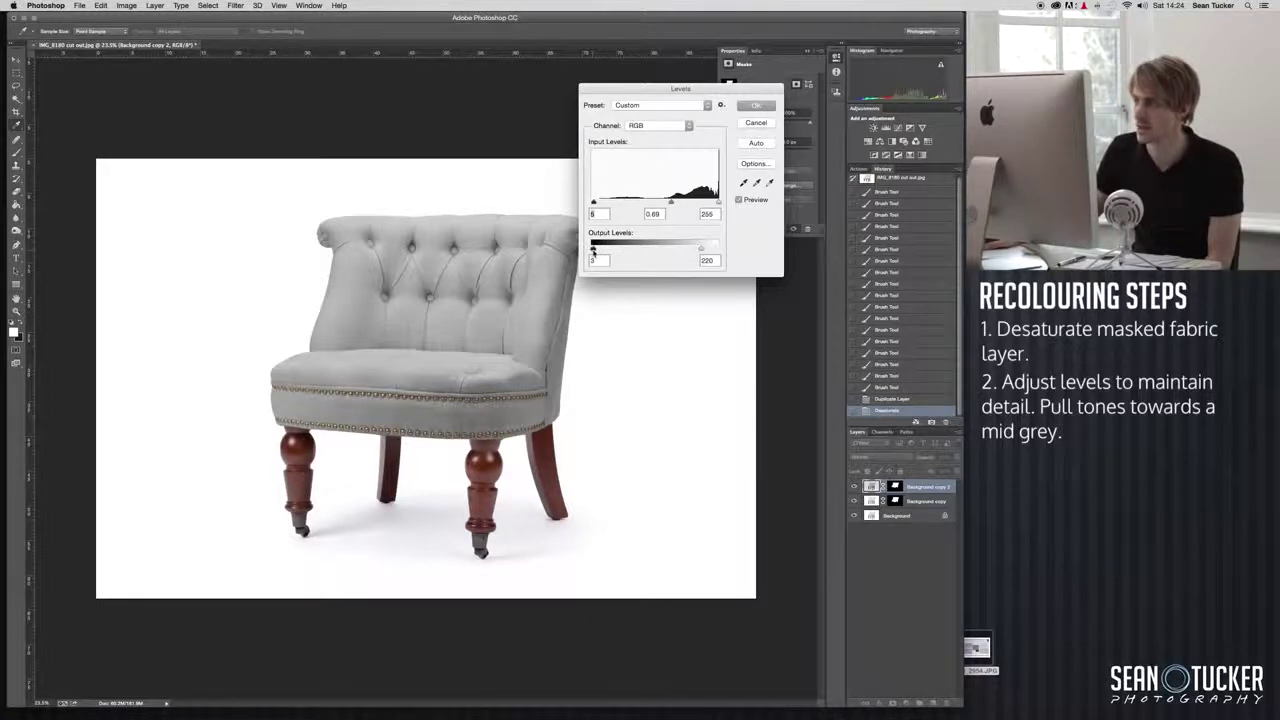
pyautogui.click(593, 249)
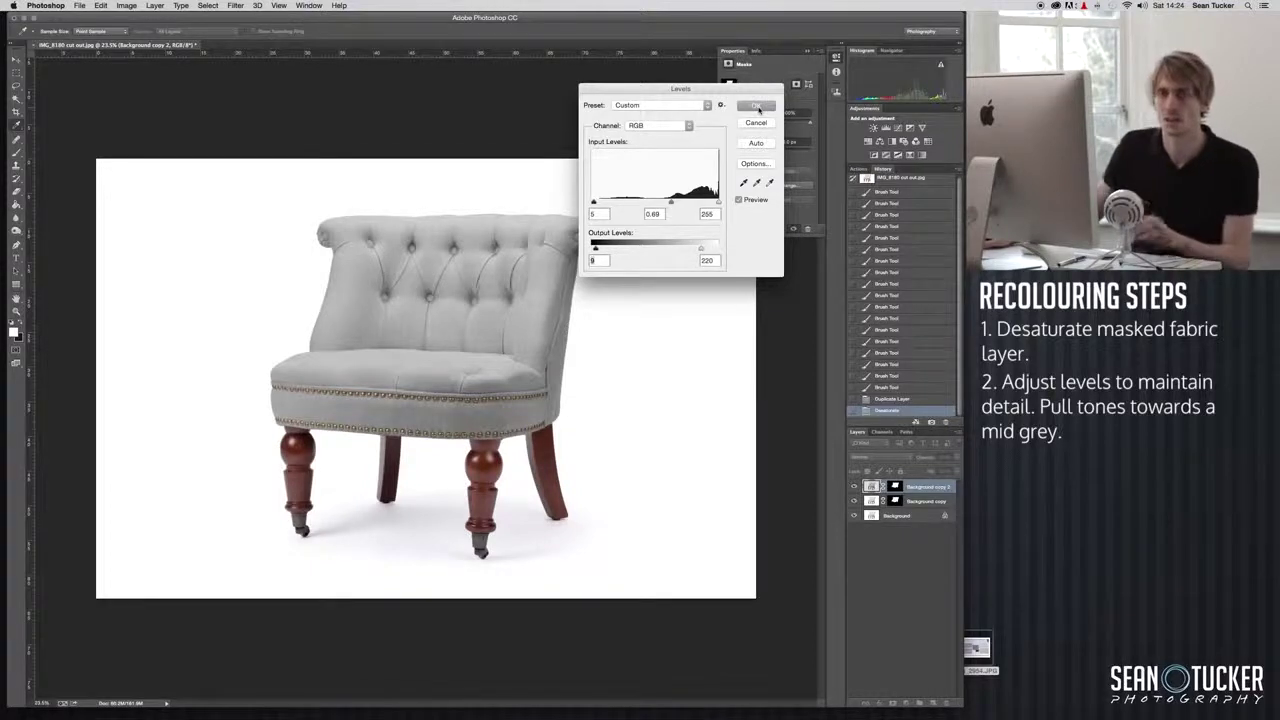
pyautogui.click(763, 107)
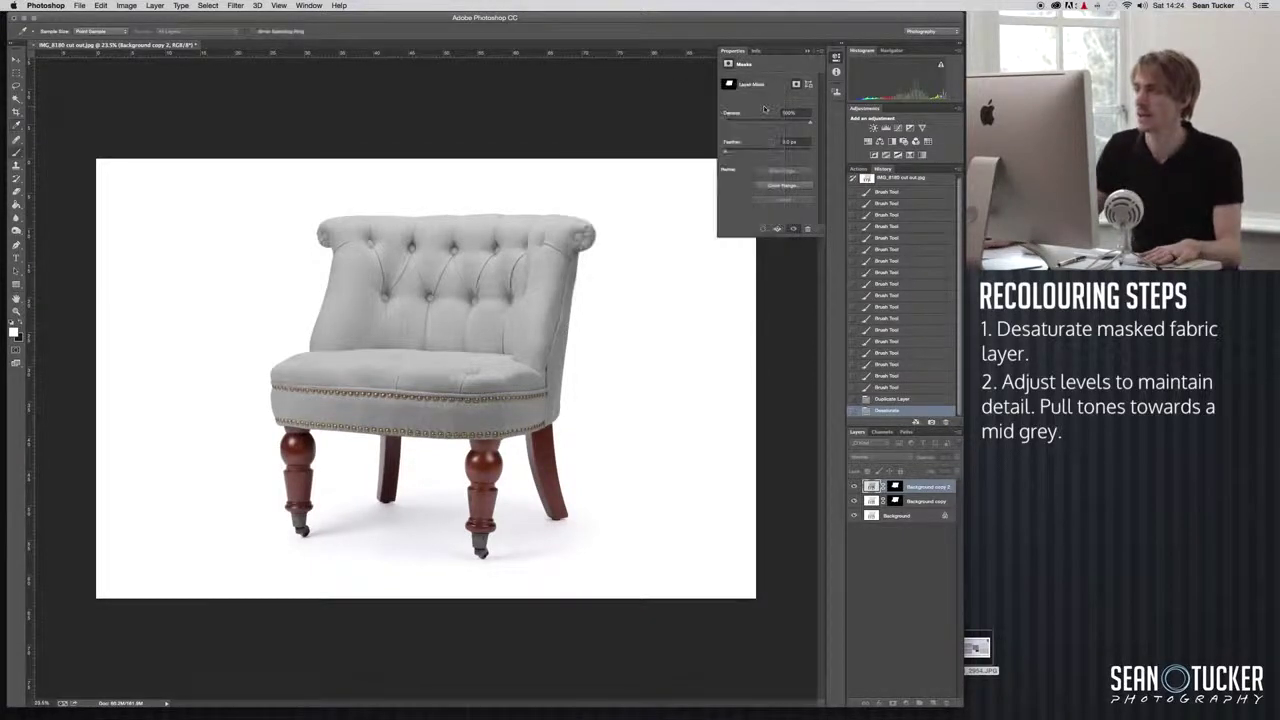
# Duplicate the grey, levels-adjusted upholstery layer
pyautogui.rightClick(918, 488)
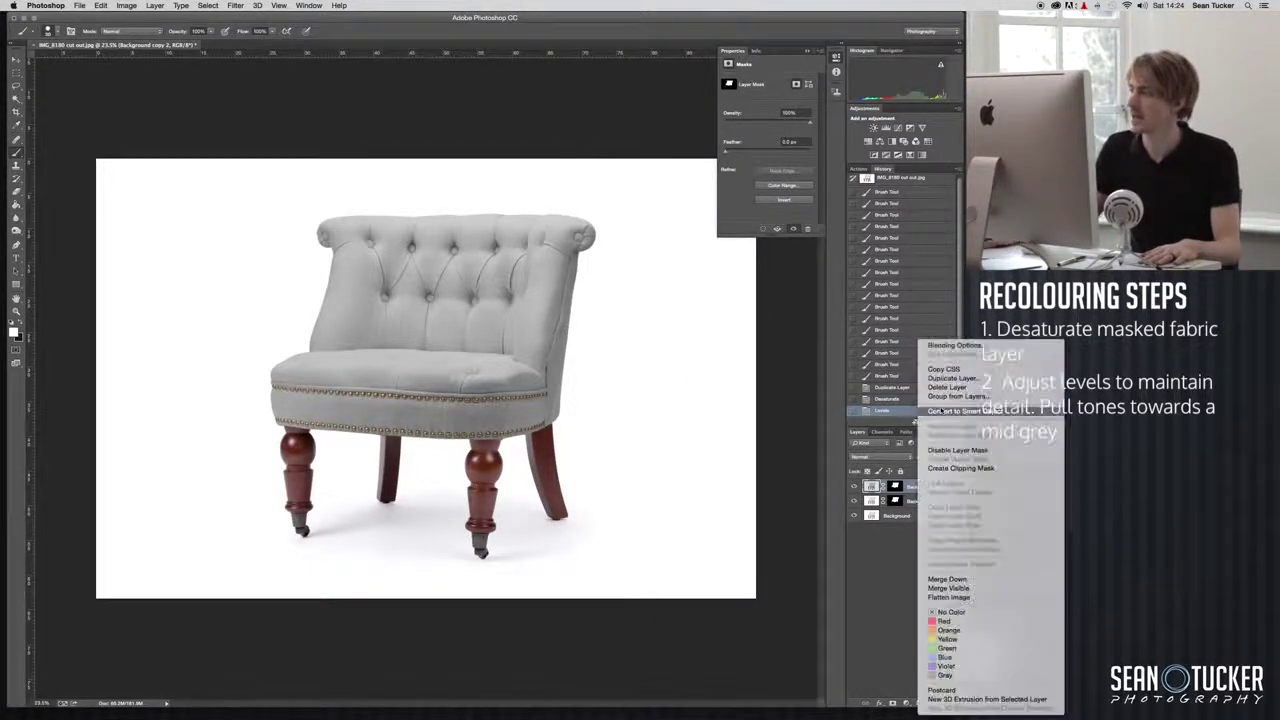
pyautogui.click(891, 384)
pyautogui.click(726, 324)
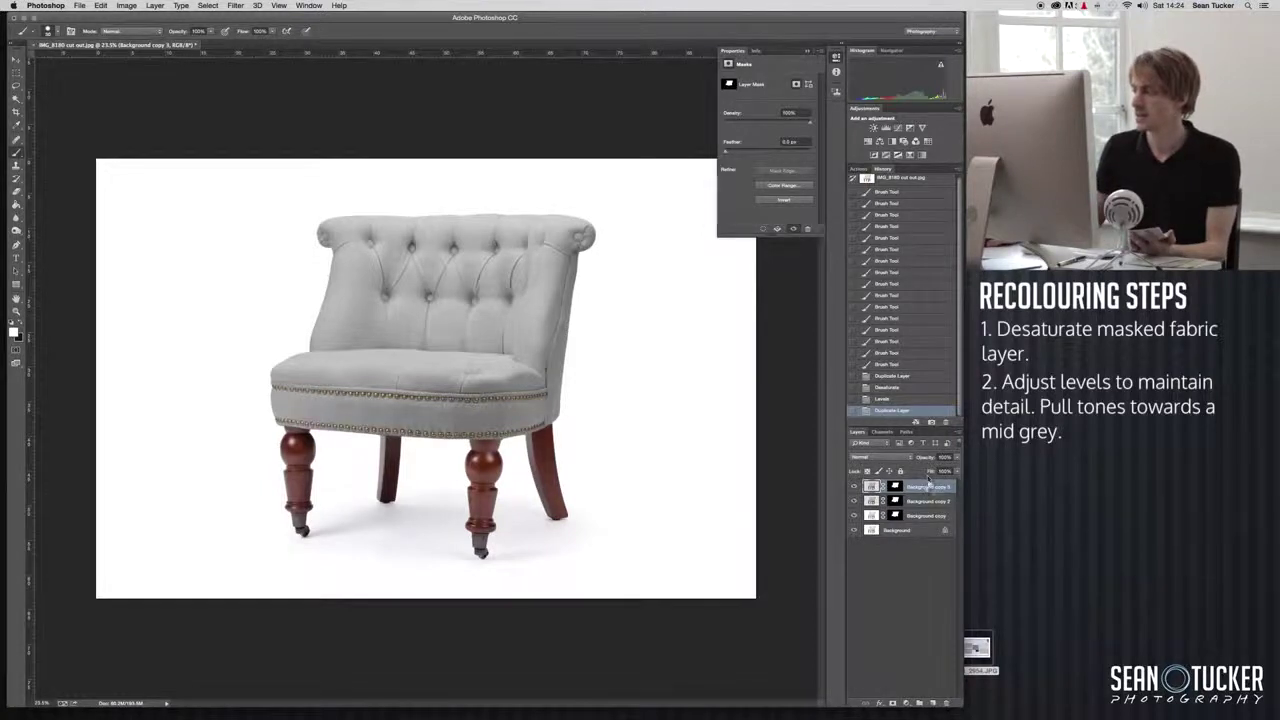
# Start a Gradient Map on the top grey upholstery layer and load the Black, White preset in its gradient
pyautogui.click(127, 5)
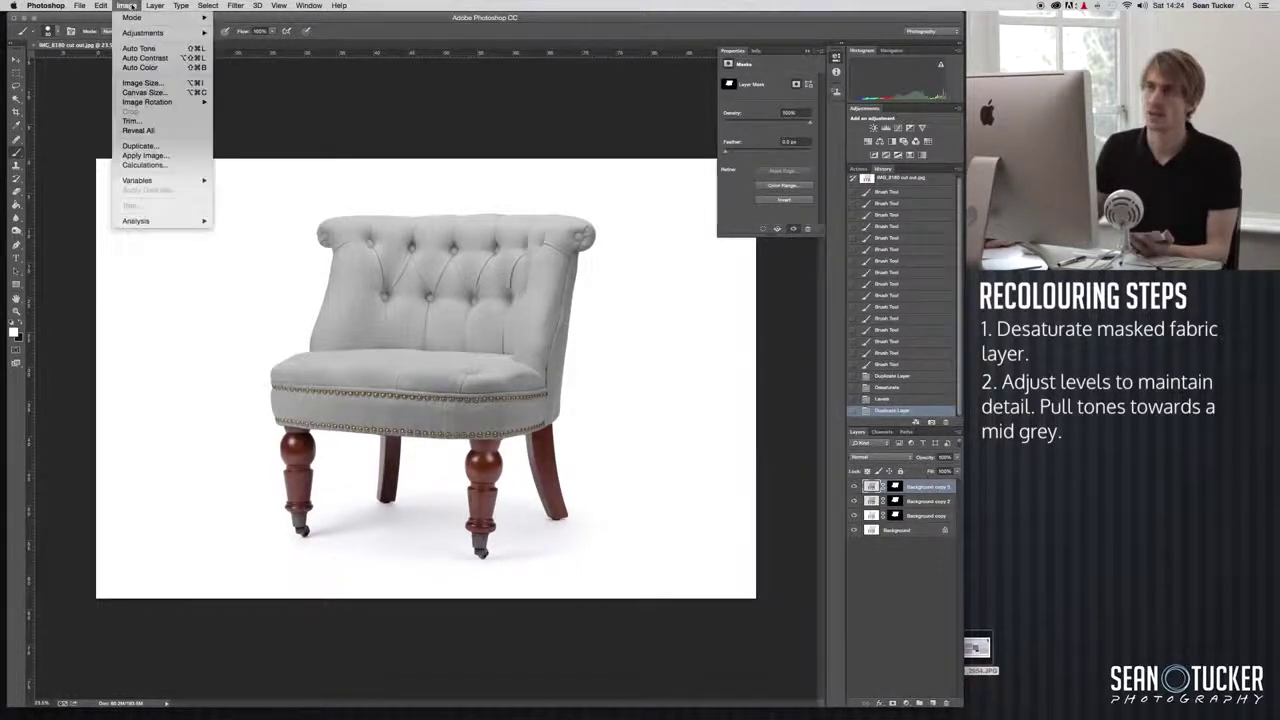
pyautogui.moveTo(141, 38)
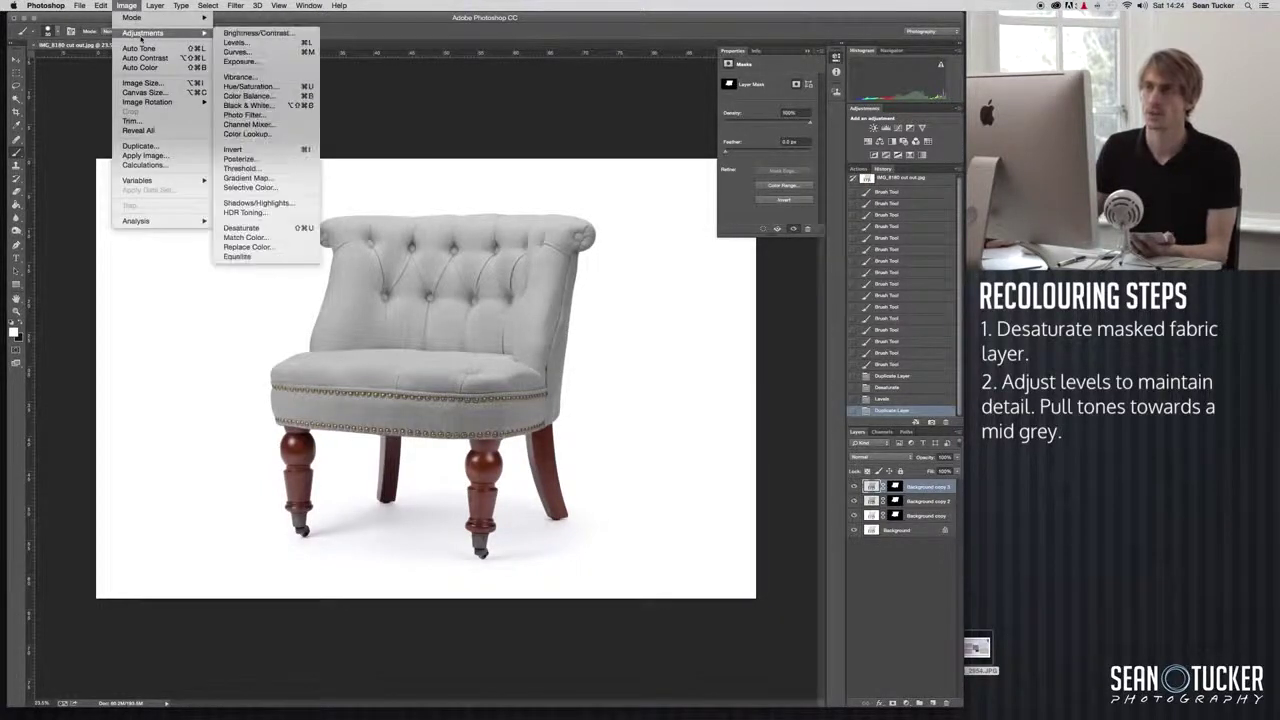
pyautogui.click(287, 179)
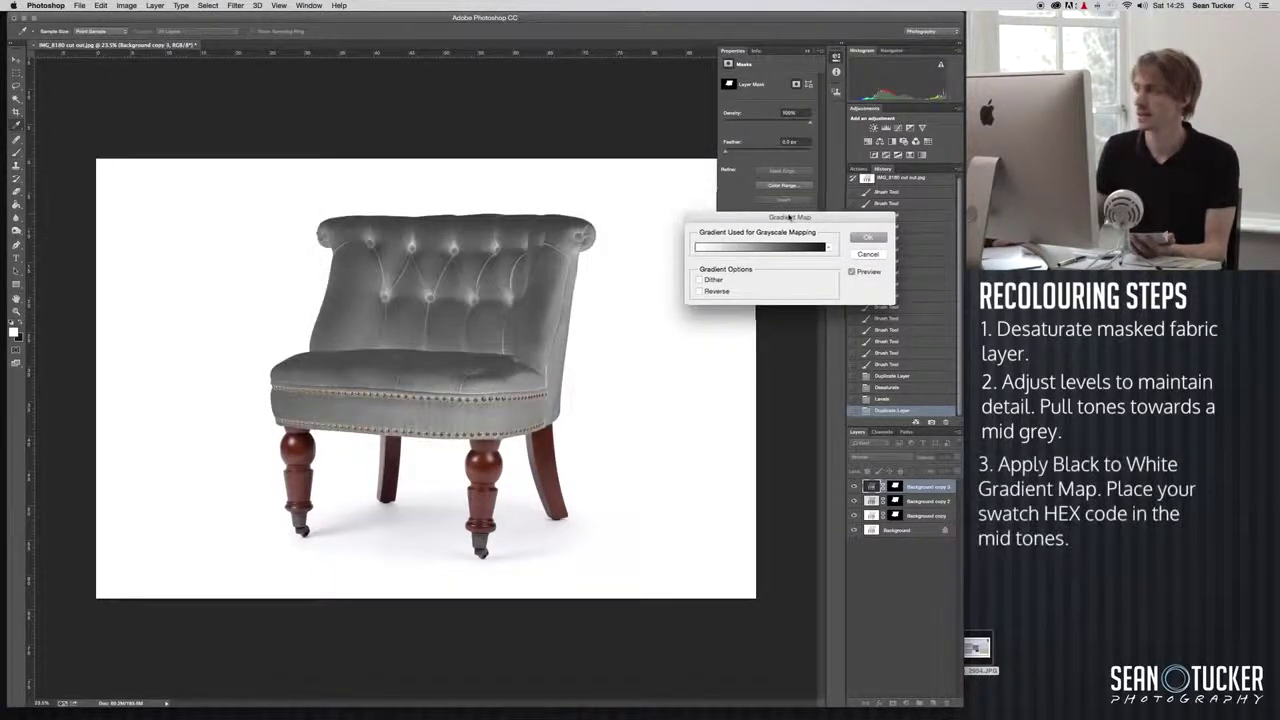
pyautogui.moveTo(786, 218); pyautogui.dragTo(768, 212)
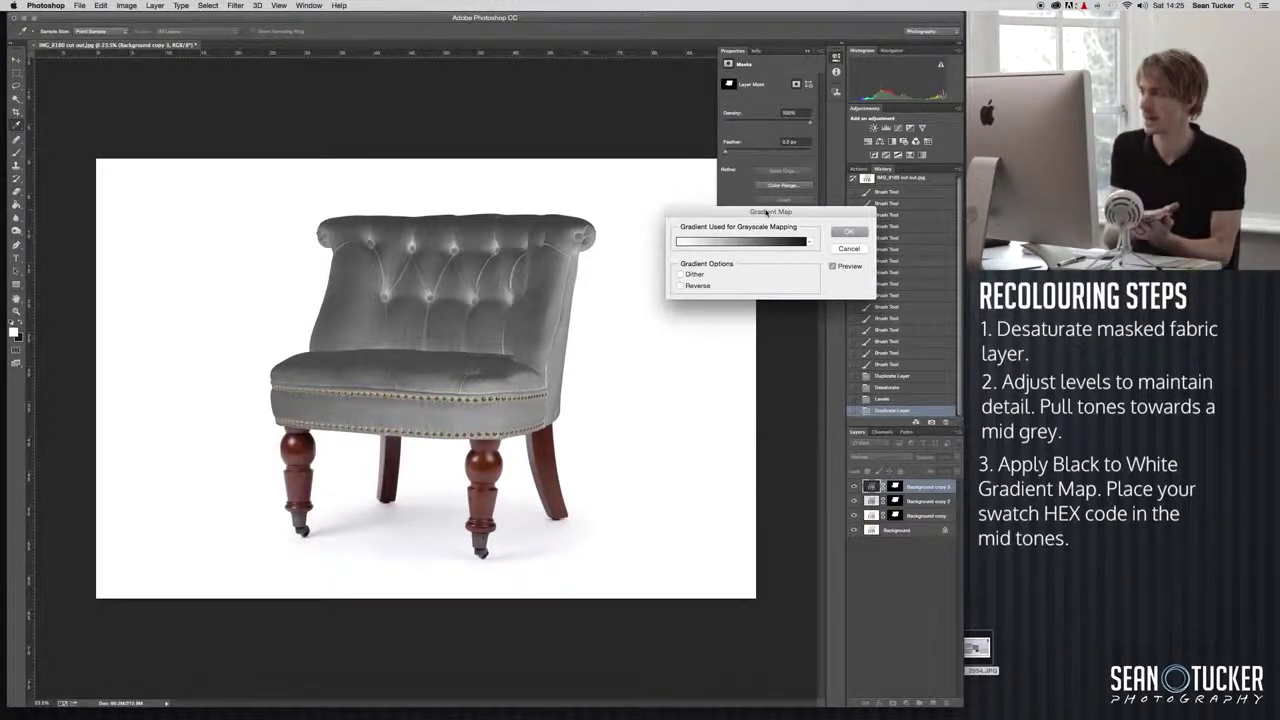
pyautogui.moveTo(766, 212); pyautogui.dragTo(740, 272)
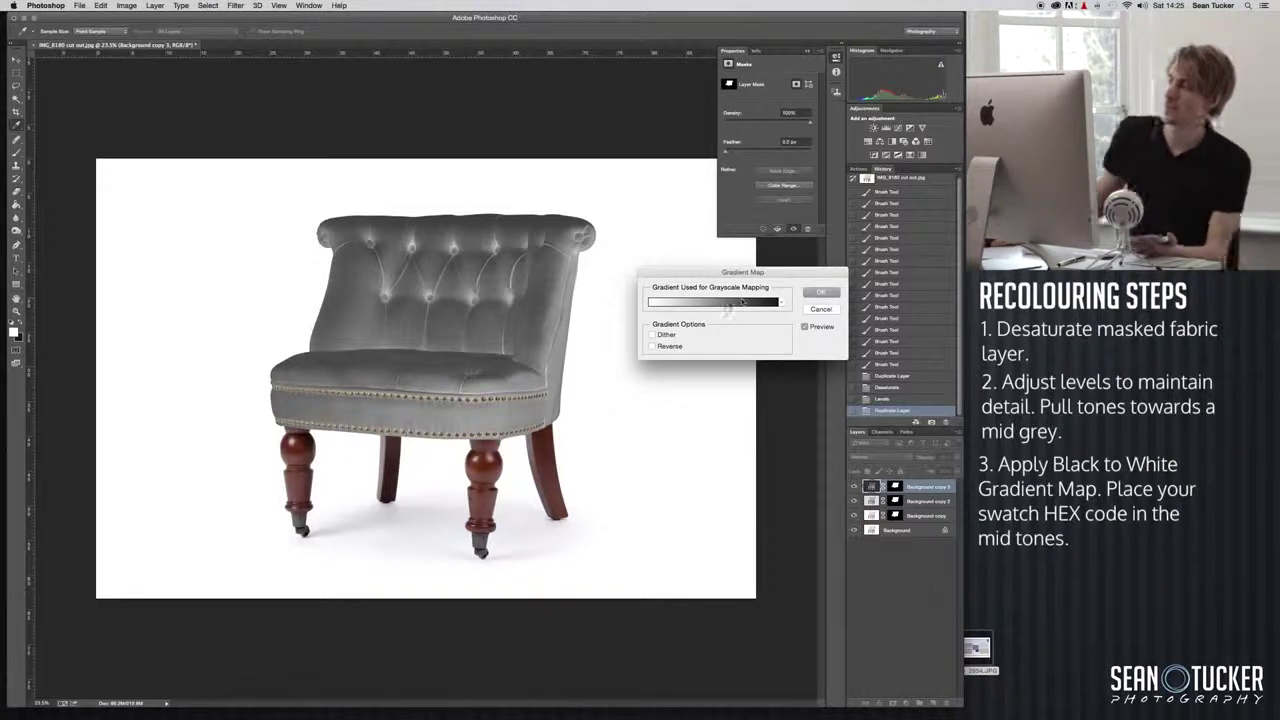
pyautogui.click(725, 303)
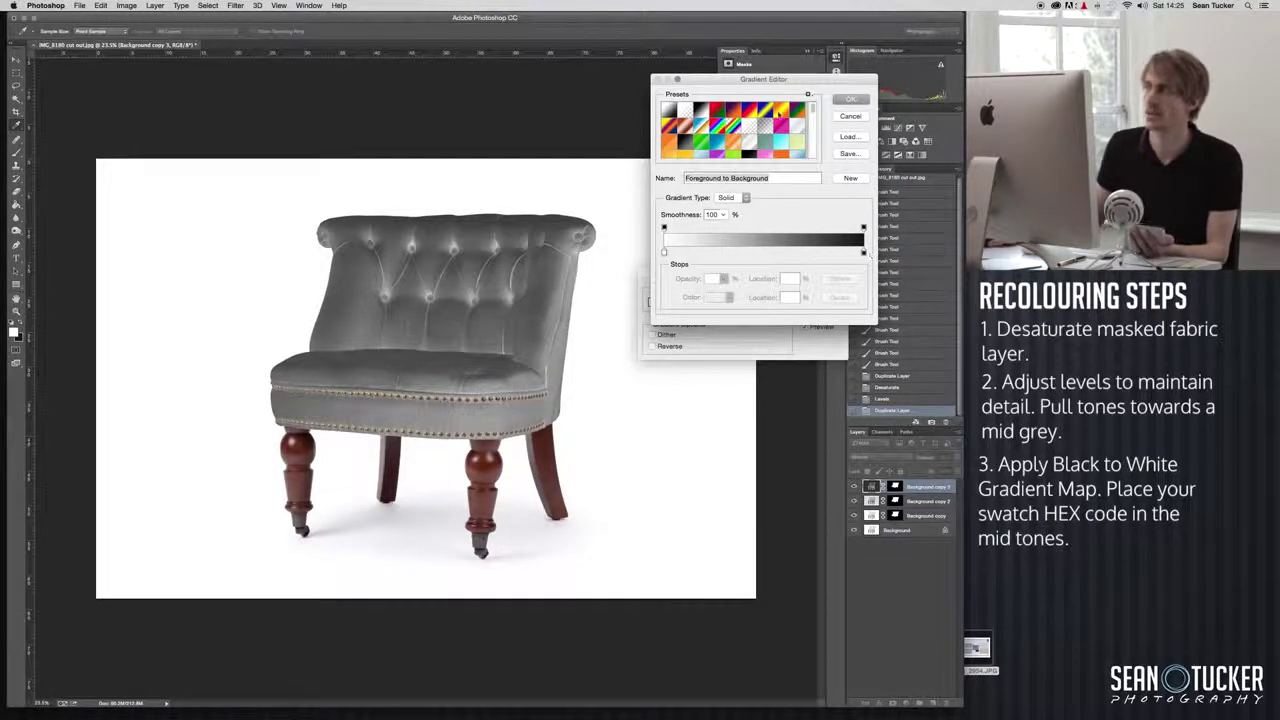
pyautogui.click(701, 108)
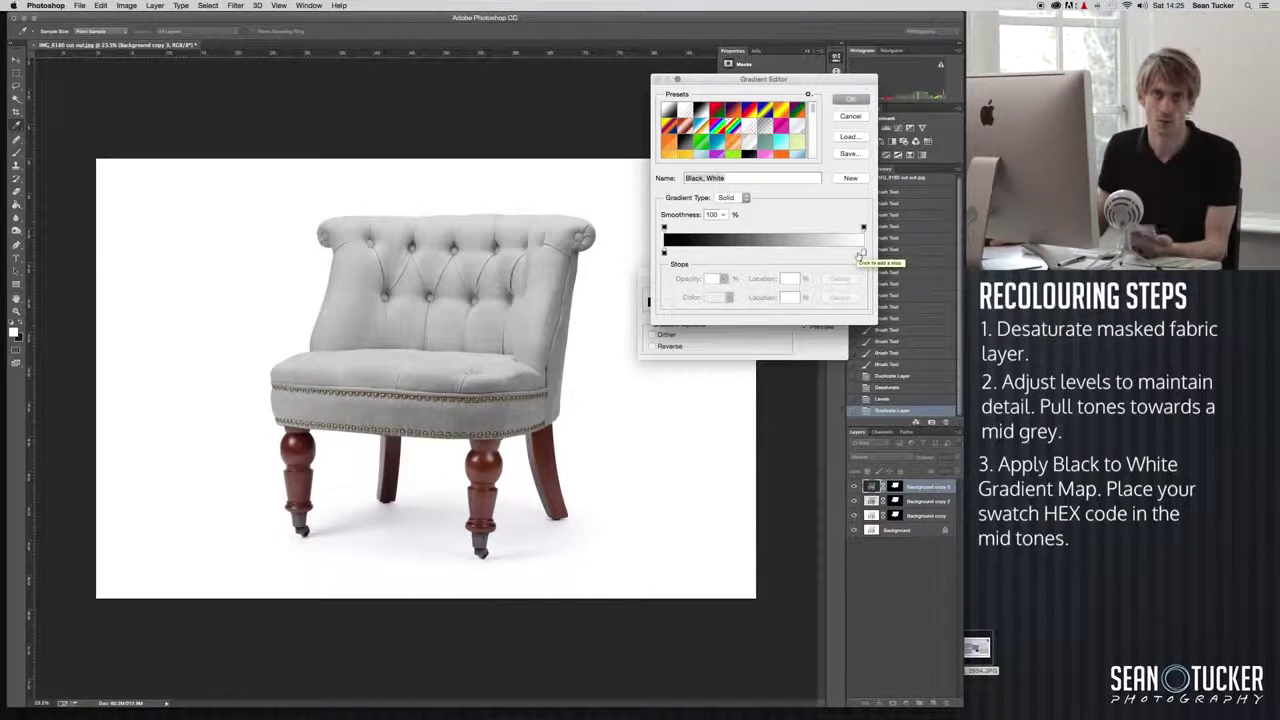
# Add a colour stop near the middle of the gradient and set its colour to hex b3a5ab
pyautogui.click(760, 254)
pyautogui.doubleClick(760, 254)
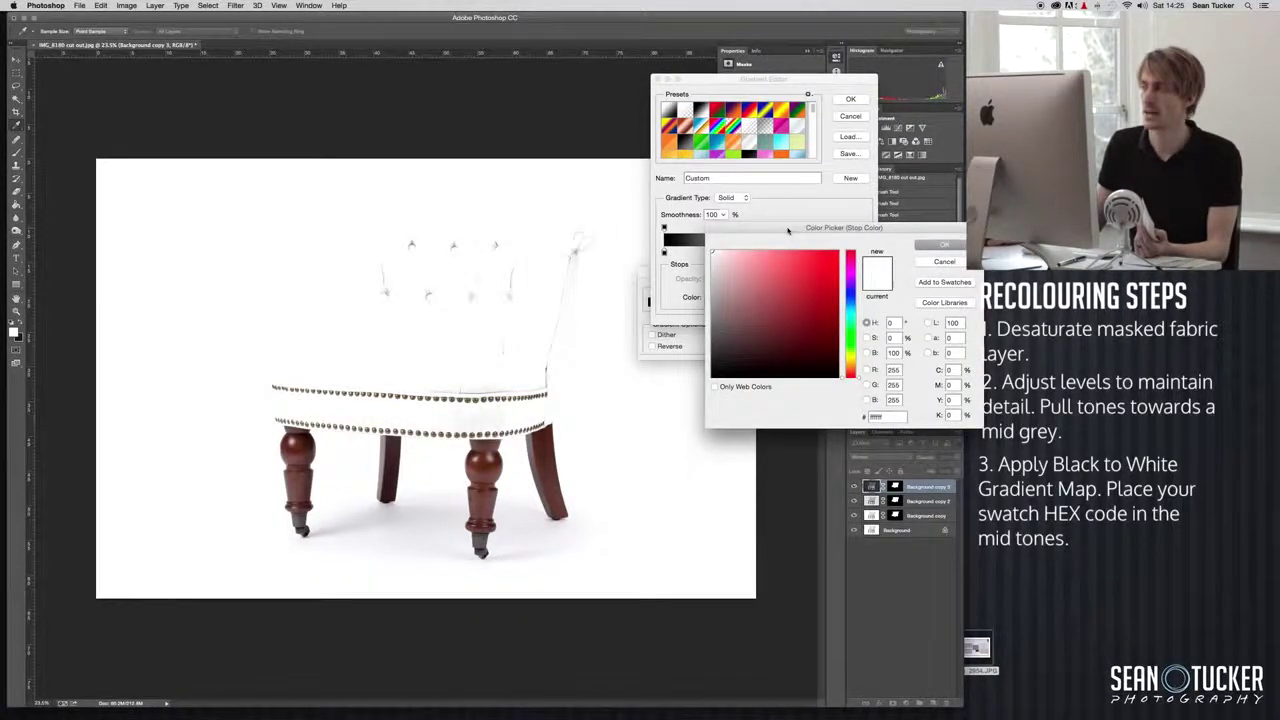
pyautogui.moveTo(787, 231); pyautogui.dragTo(768, 177)
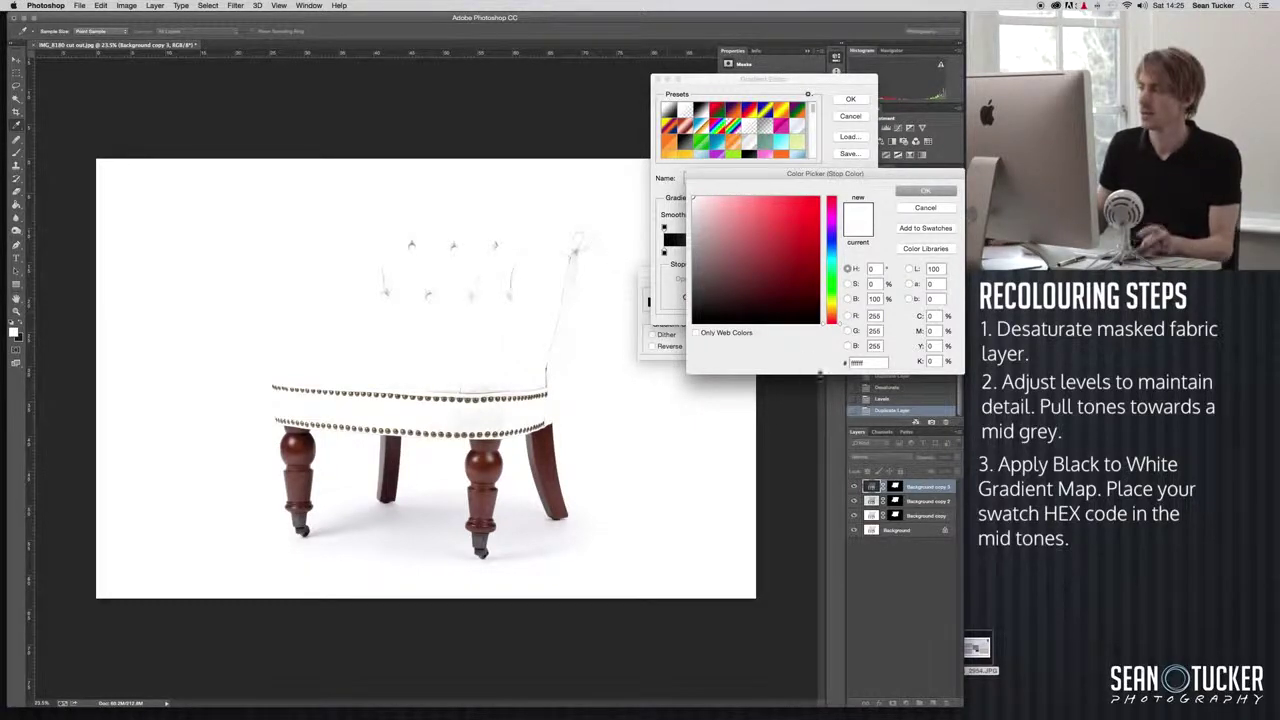
pyautogui.doubleClick(877, 362)
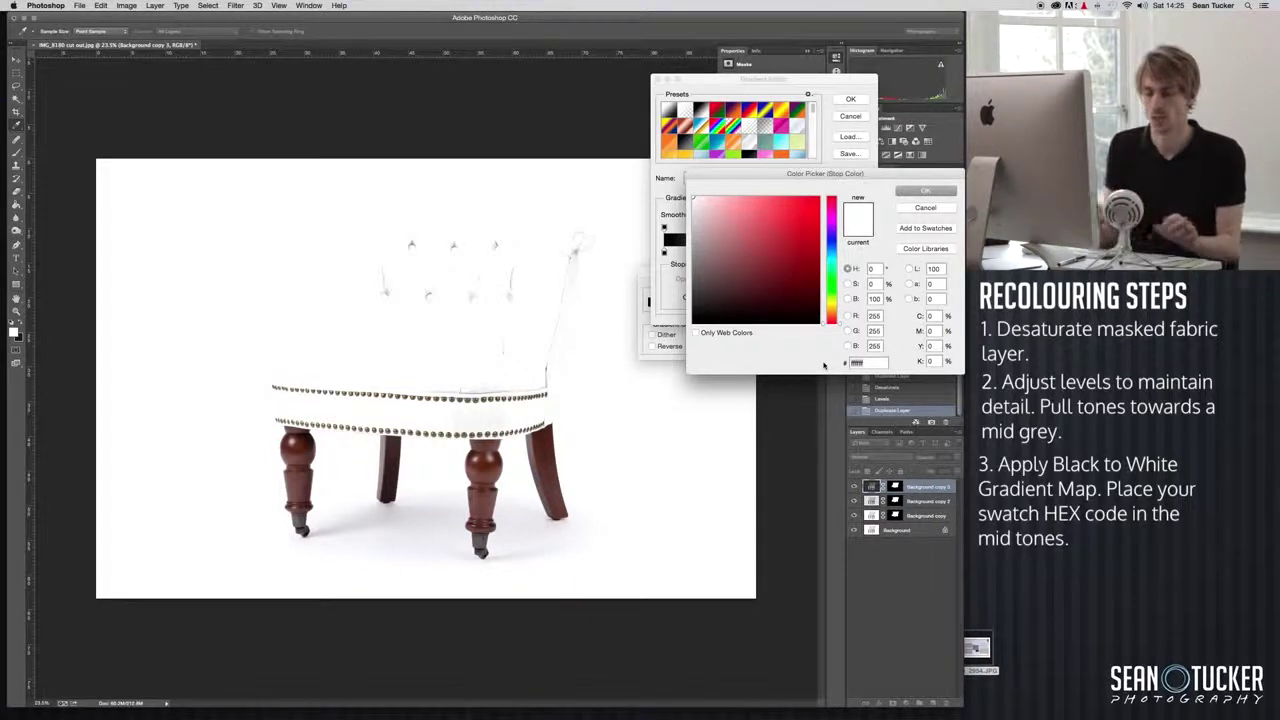
pyautogui.write('bb33aa')
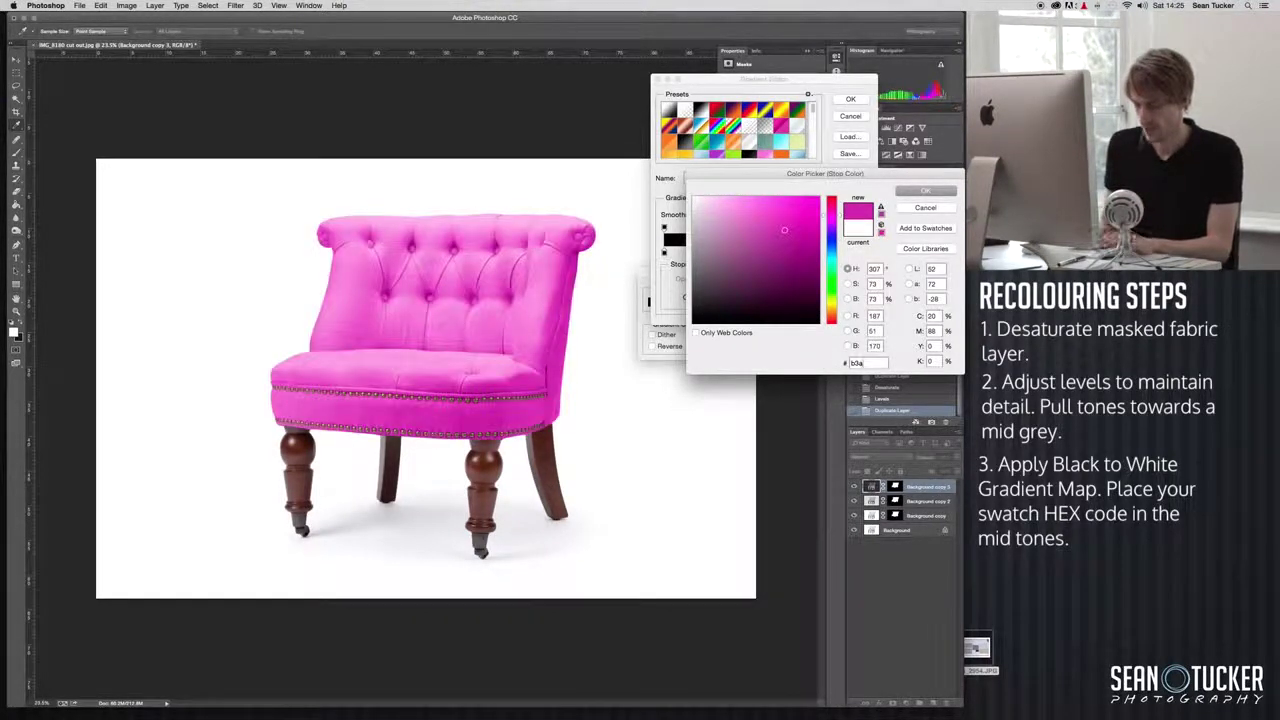
pyautogui.write('5ab')
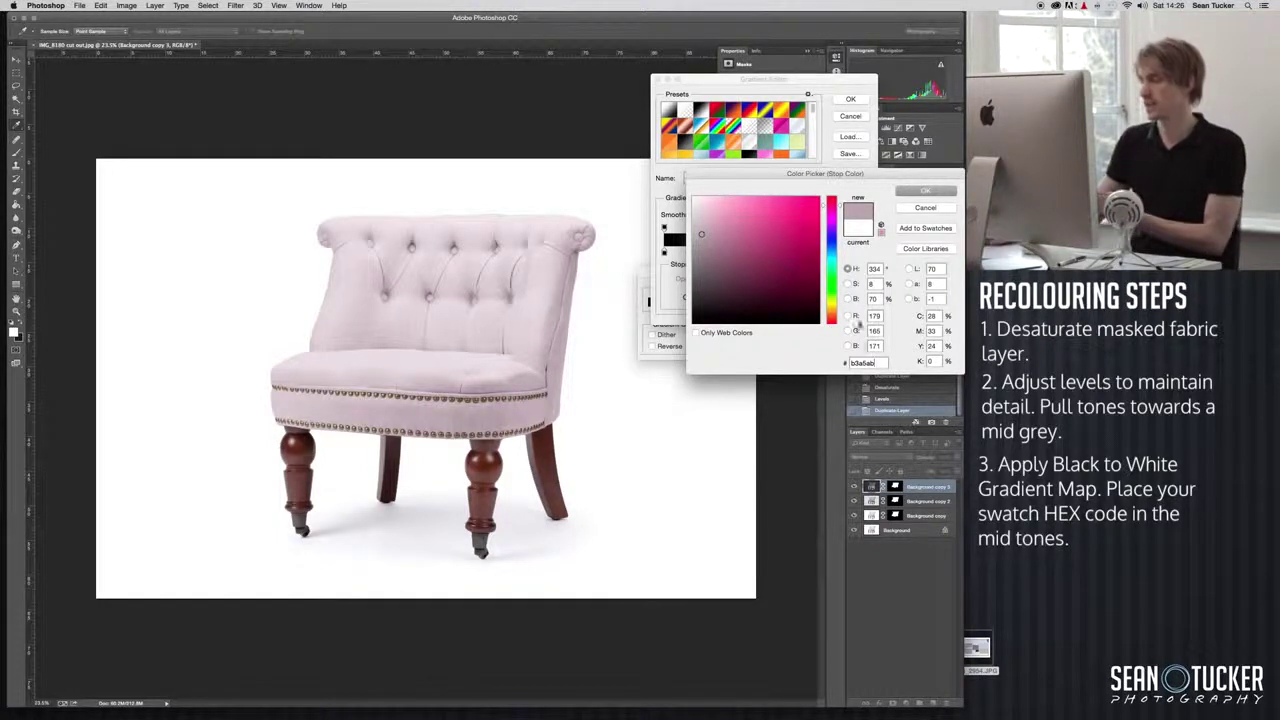
pyautogui.click(925, 190)
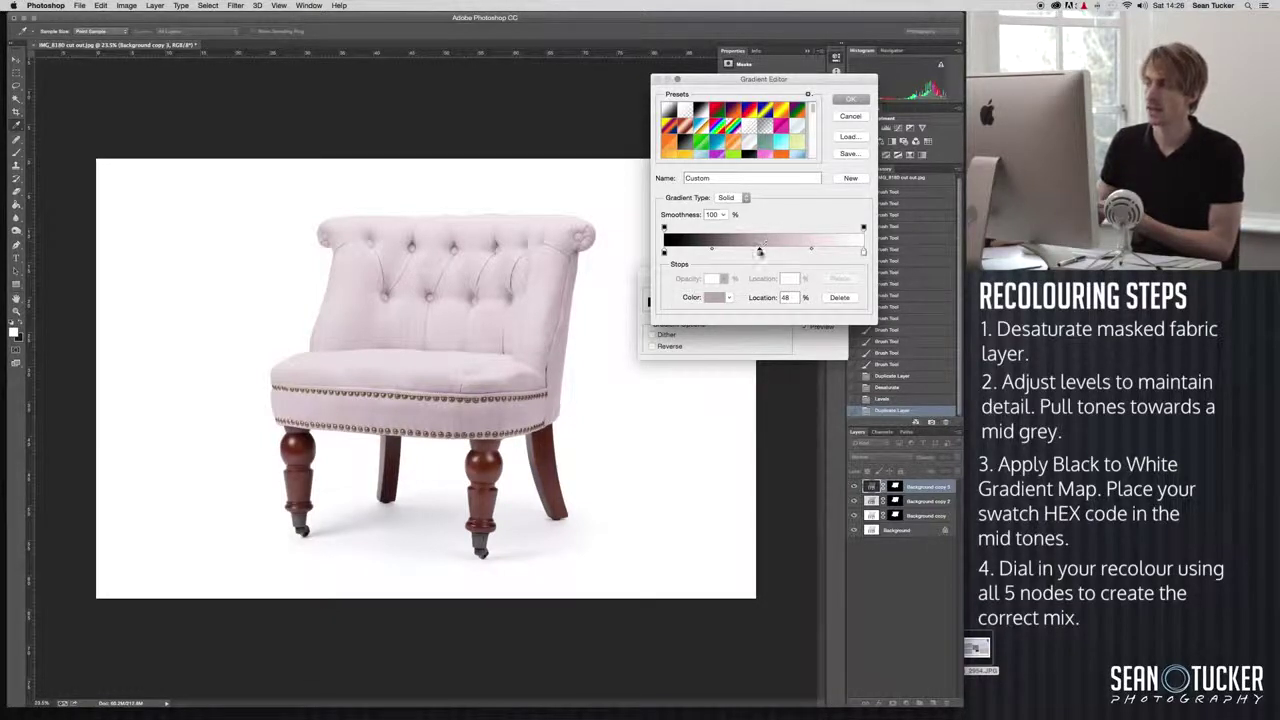
# Adjust the gradient's mid-tone stop to location 59% and the midpoint between black and that stop to 40%
pyautogui.moveTo(765, 253); pyautogui.dragTo(777, 255)
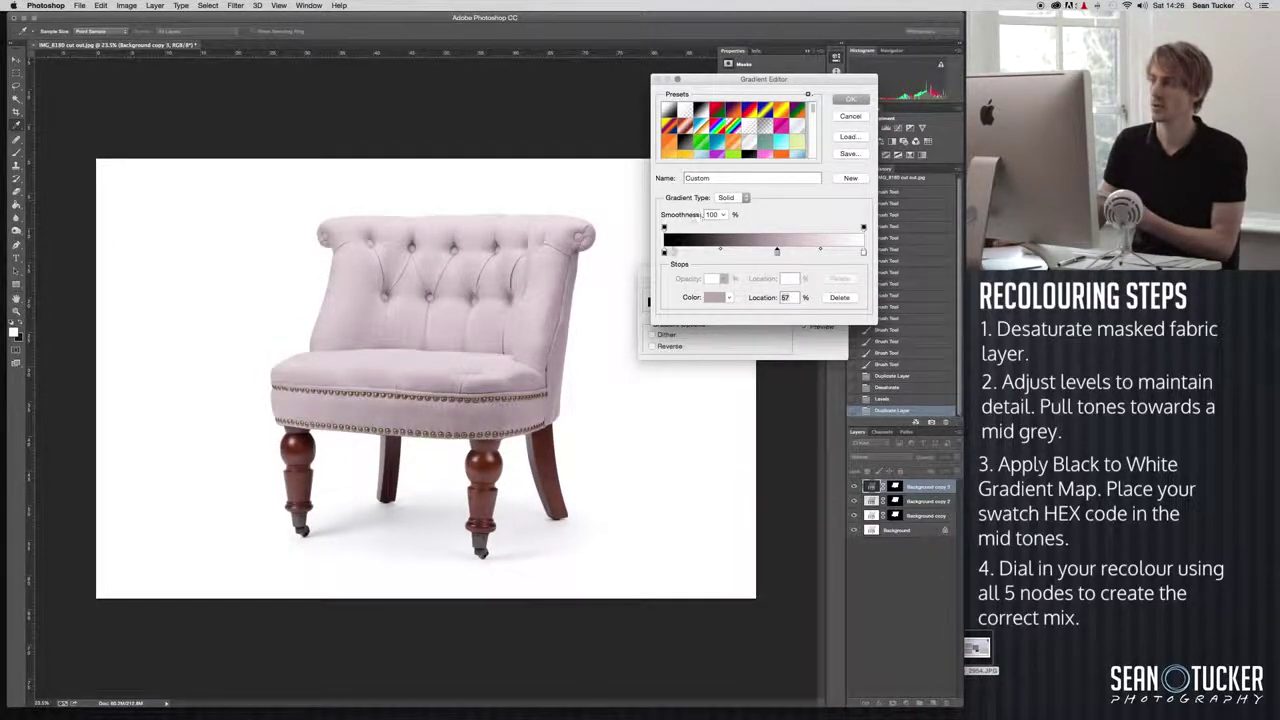
pyautogui.moveTo(779, 255); pyautogui.dragTo(752, 254)
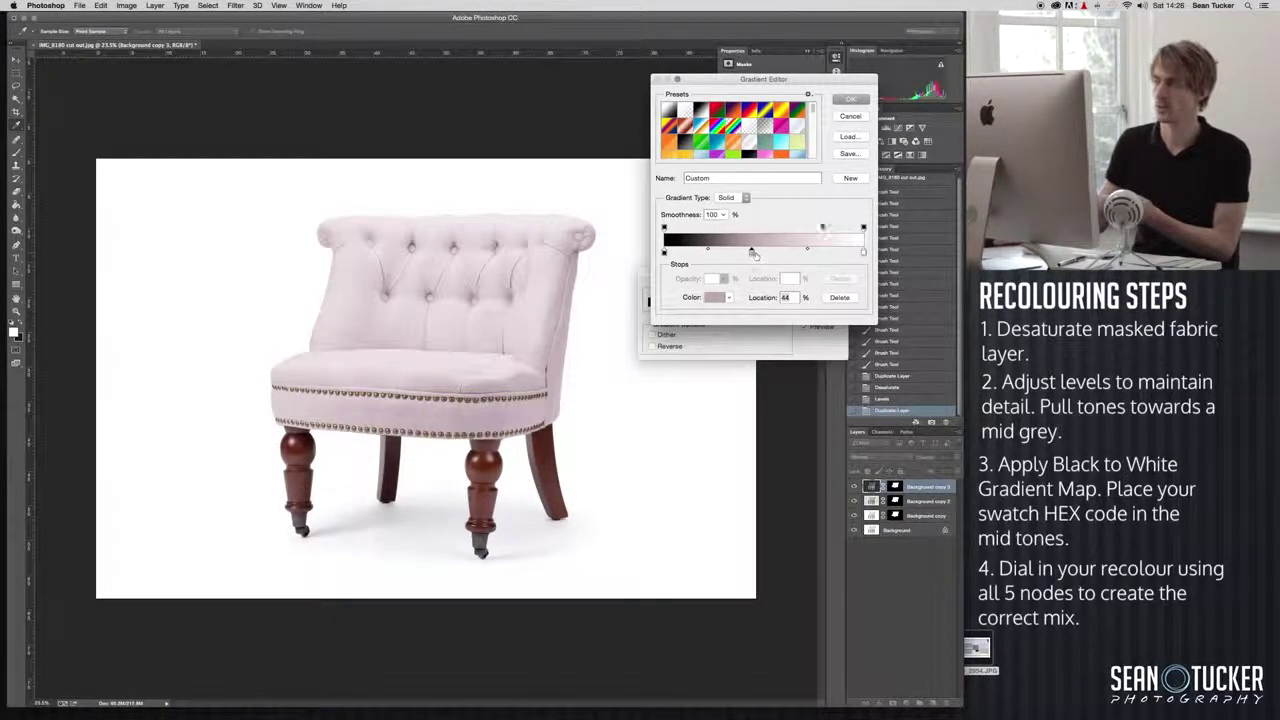
pyautogui.moveTo(751, 254); pyautogui.dragTo(783, 251)
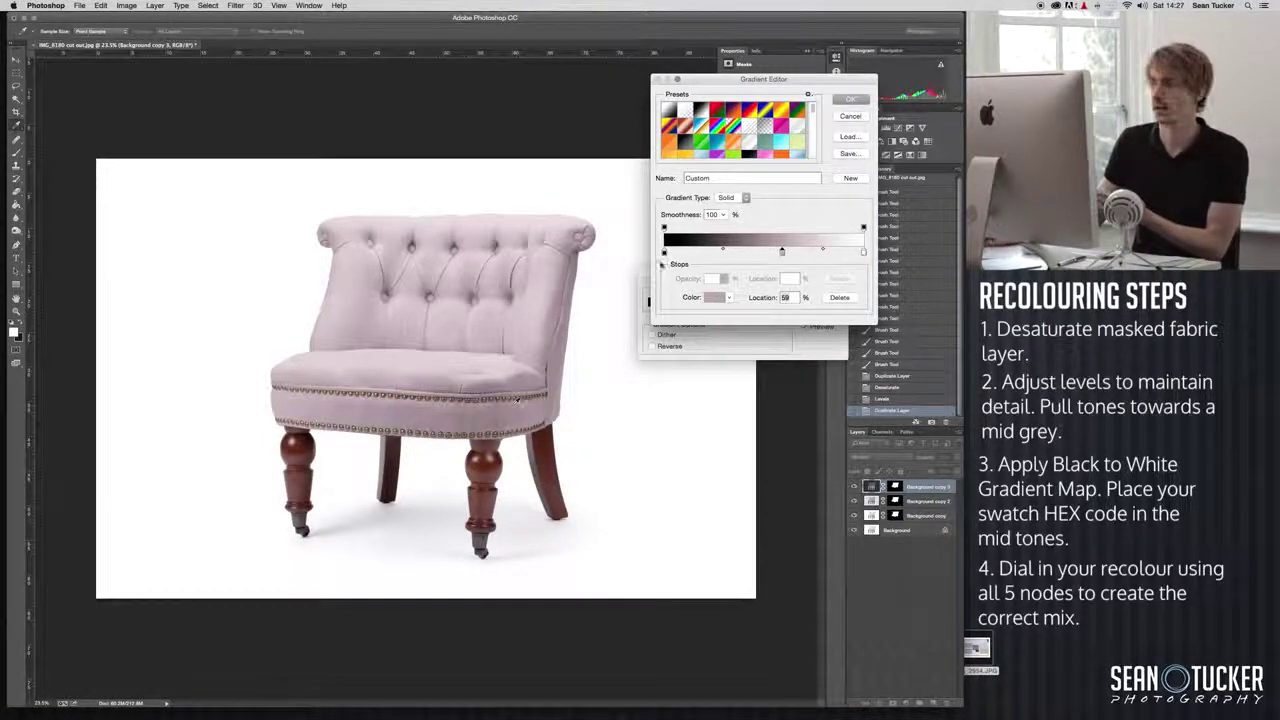
pyautogui.click(723, 251)
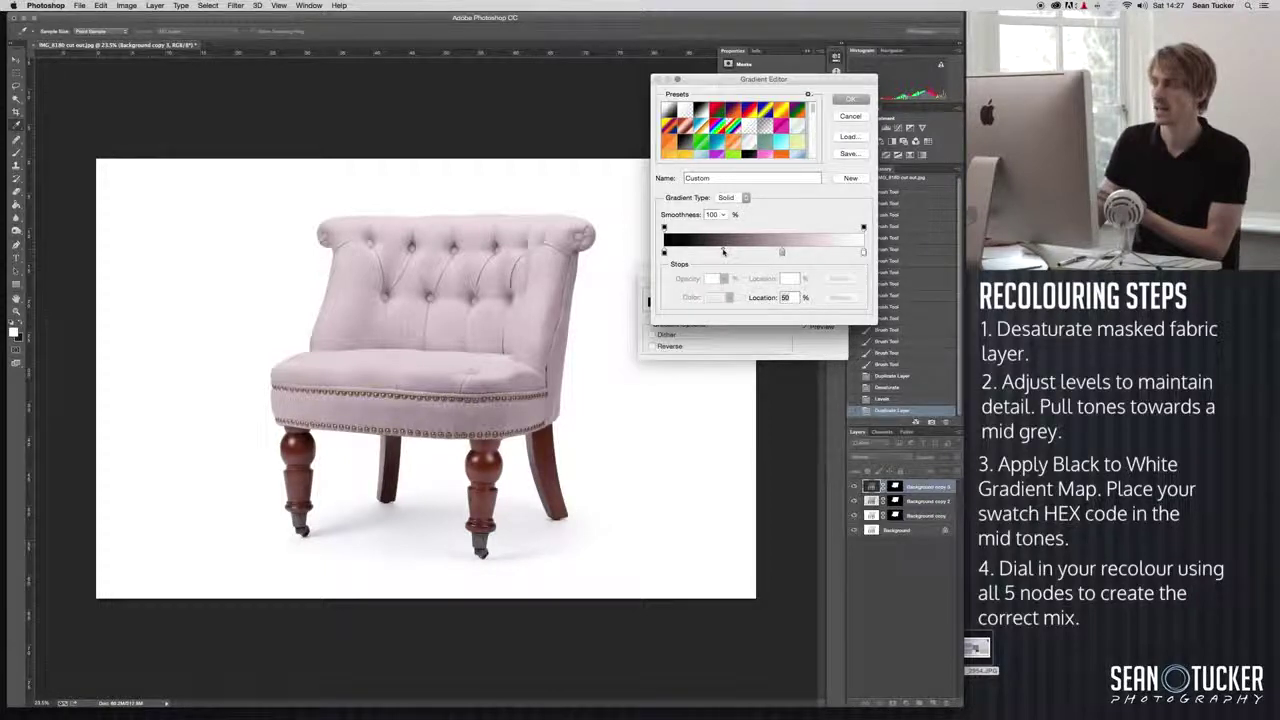
pyautogui.moveTo(722, 251); pyautogui.dragTo(714, 251)
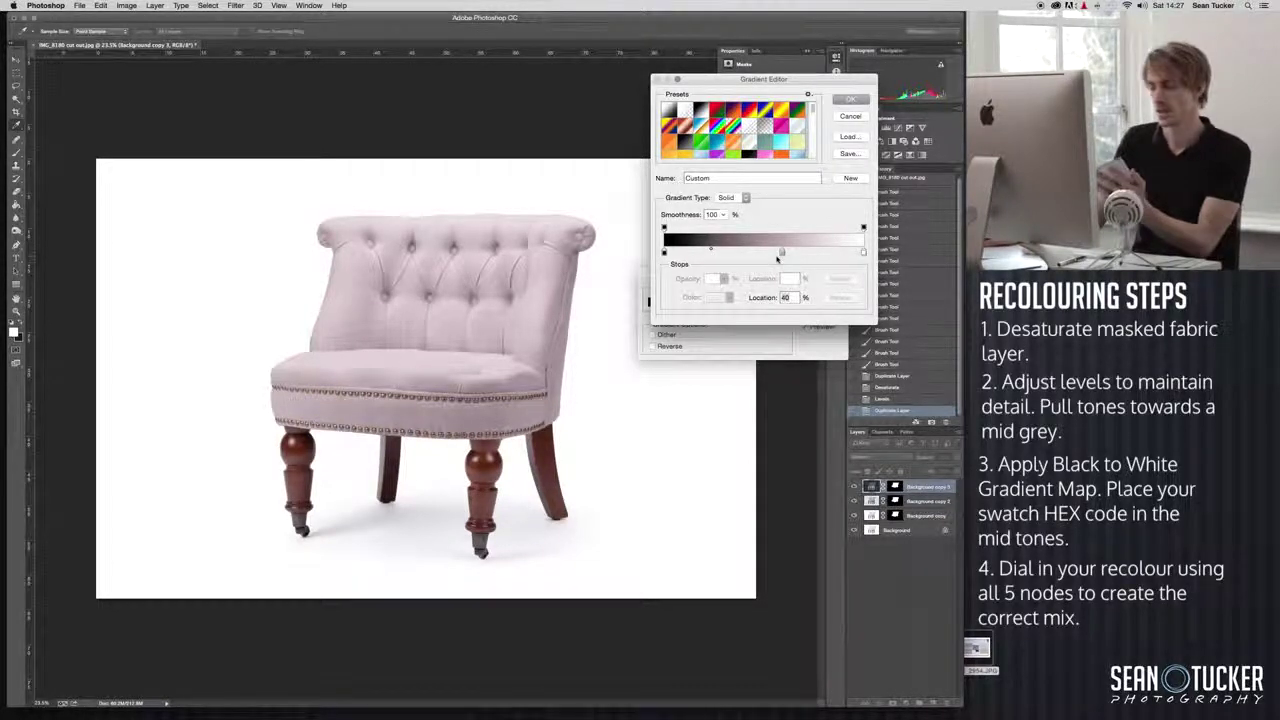
# Set the light-side midpoint to 60%, fine-tune the mid-tone stop to 61%, and apply the Gradient Map
pyautogui.click(782, 252)
pyautogui.moveTo(785, 253); pyautogui.dragTo(789, 253)
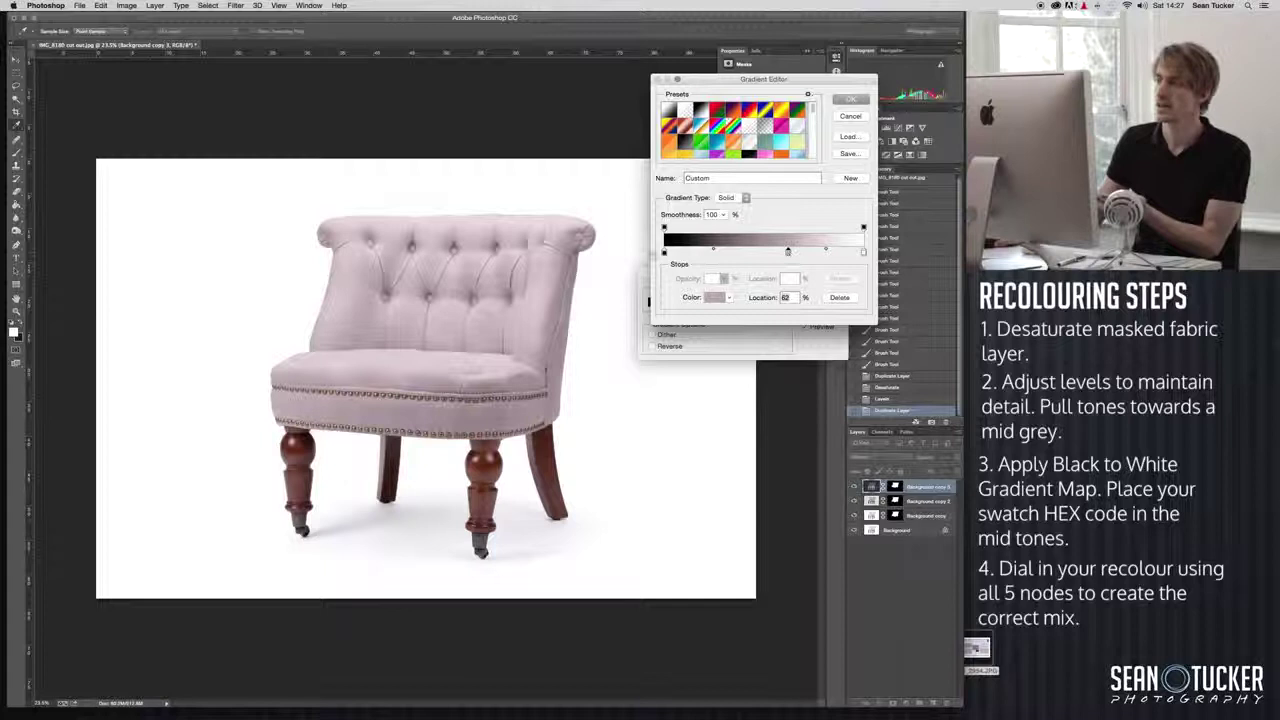
pyautogui.click(826, 251)
pyautogui.moveTo(828, 252); pyautogui.dragTo(835, 251)
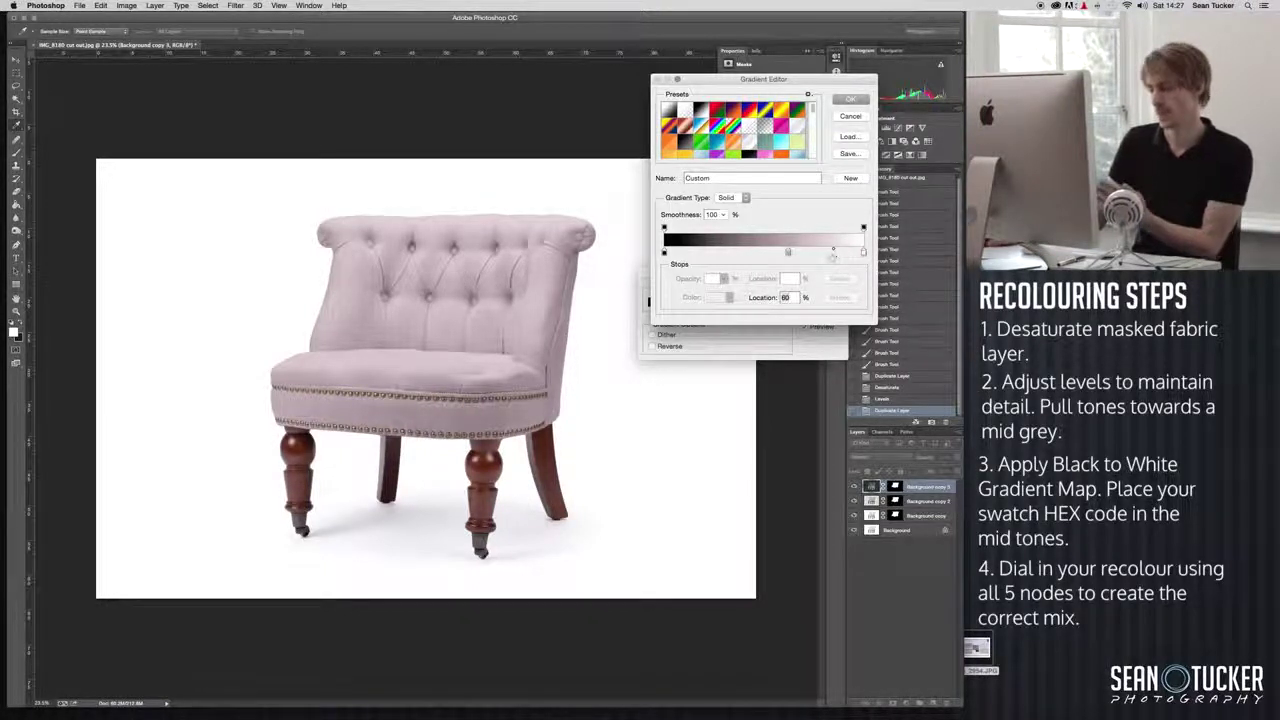
pyautogui.click(788, 252)
pyautogui.click(788, 252)
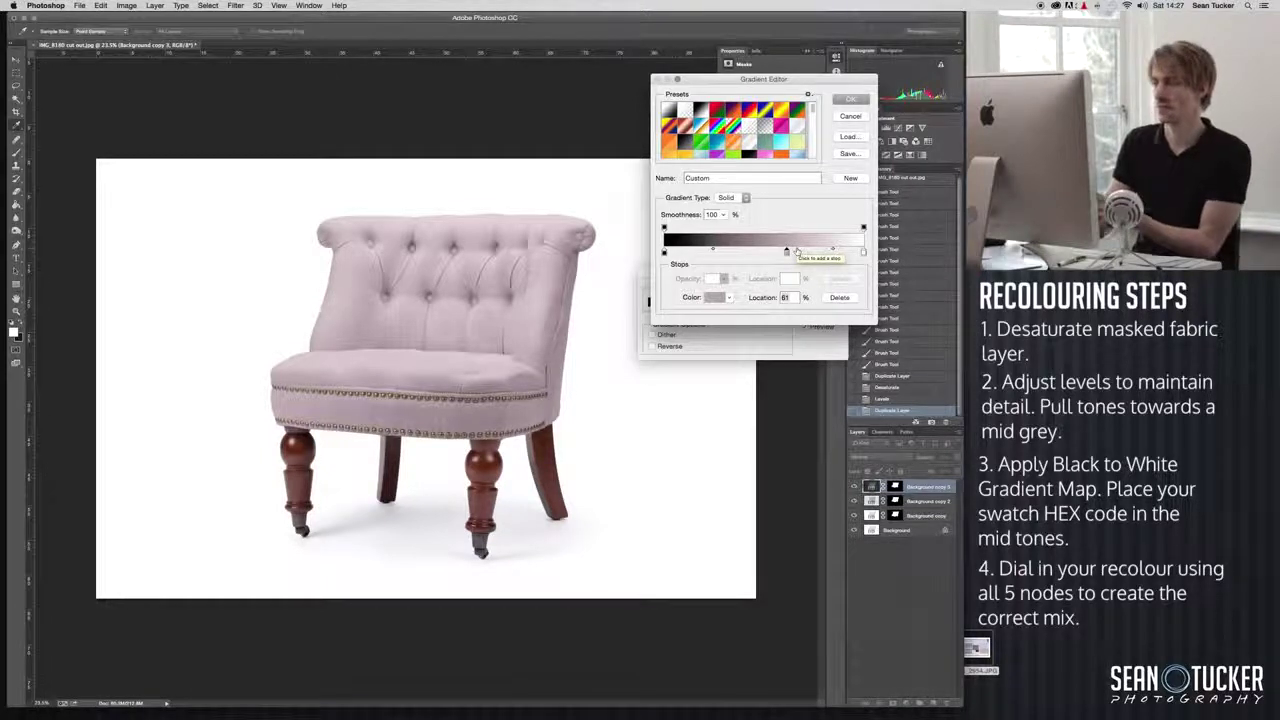
pyautogui.click(845, 100)
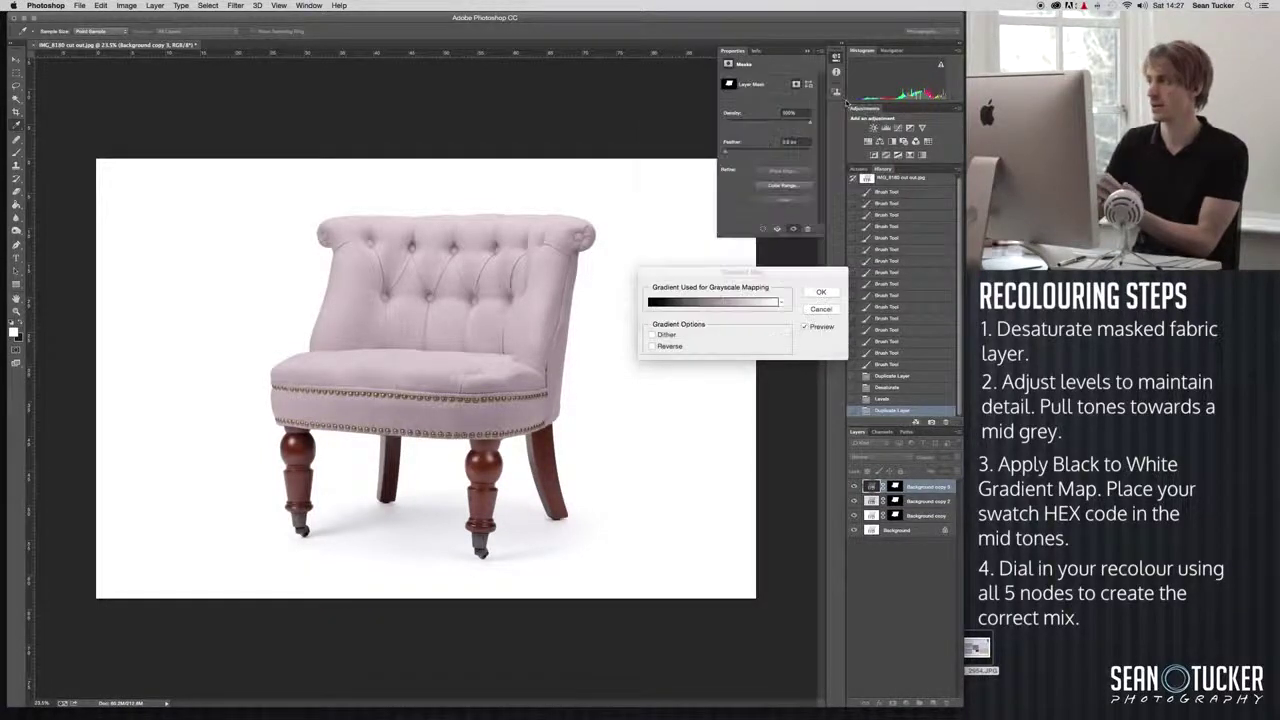
pyautogui.click(828, 294)
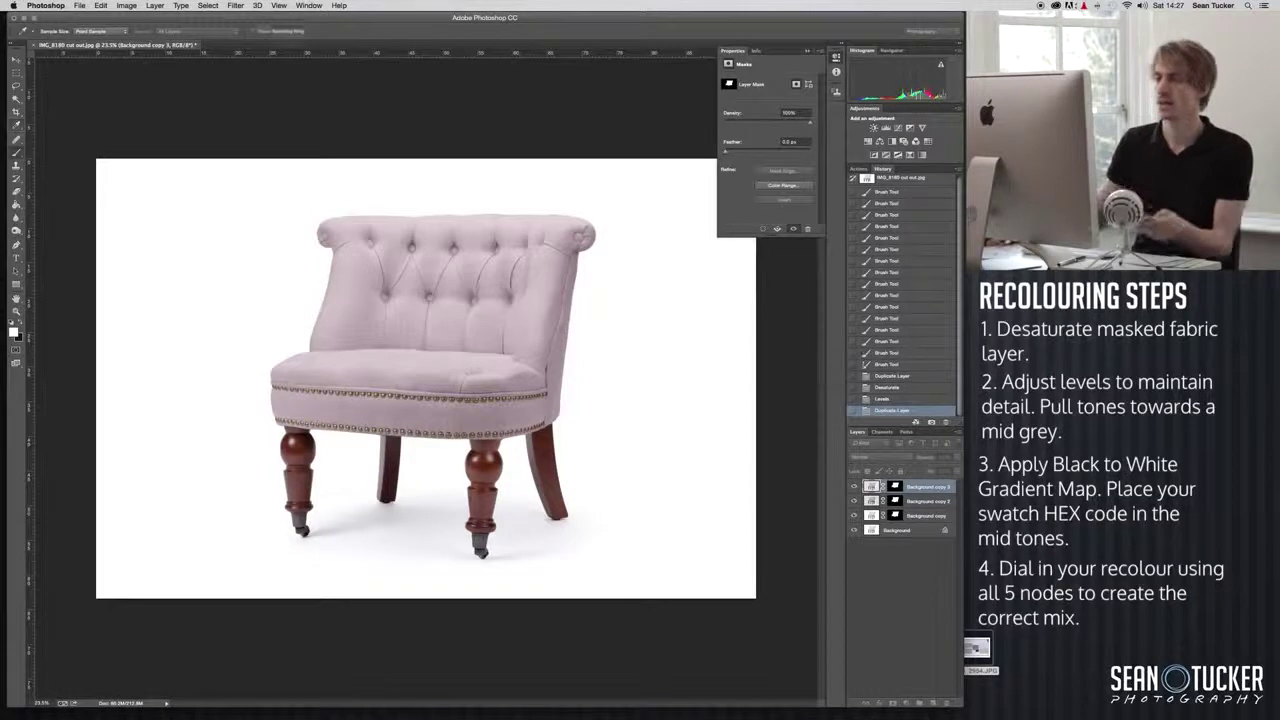
# Save a JPEG copy in the Studio Chairs folder as "IMG_8180 cut out Blush.jpg"
pyautogui.click(81, 5)
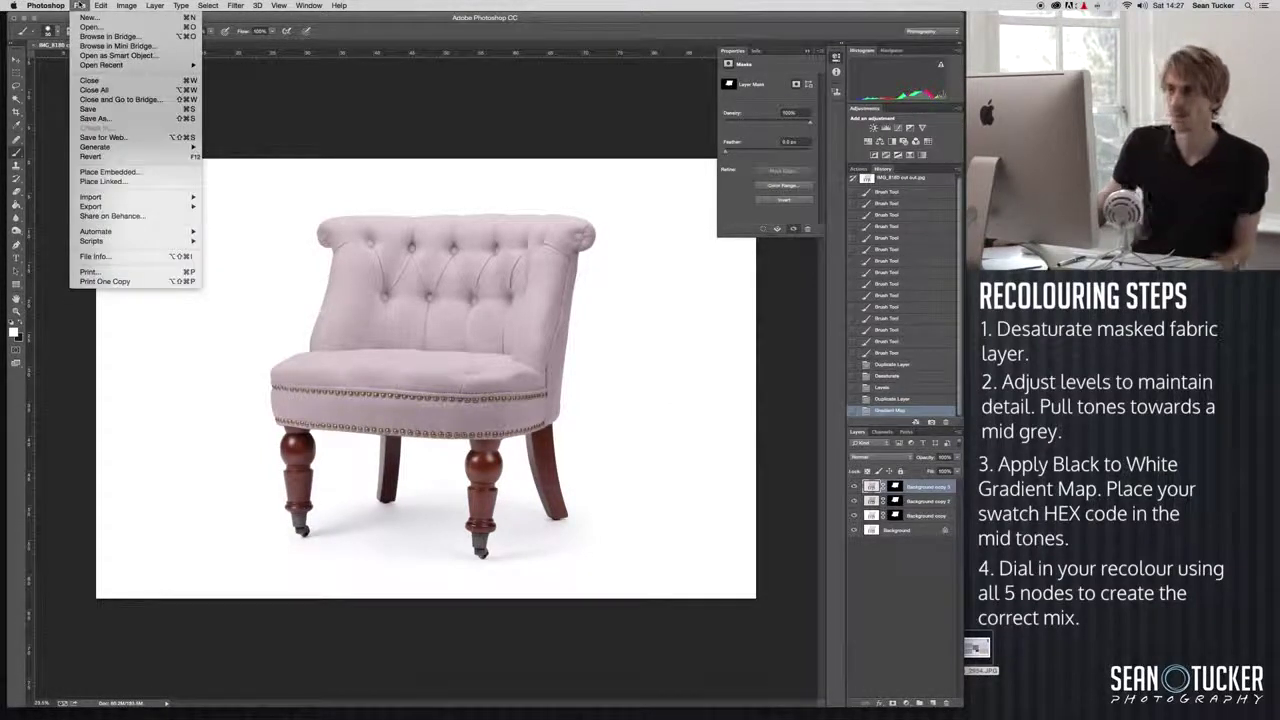
pyautogui.click(93, 118)
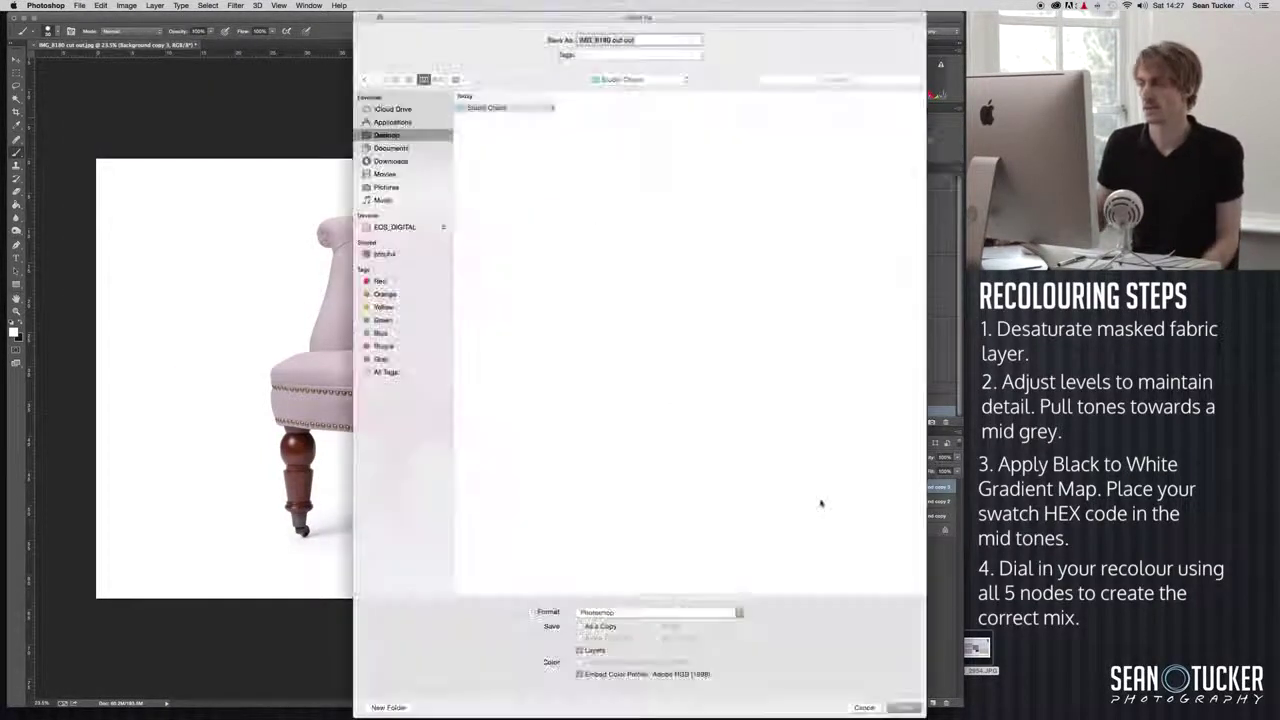
pyautogui.click(706, 613)
pyautogui.click(620, 675)
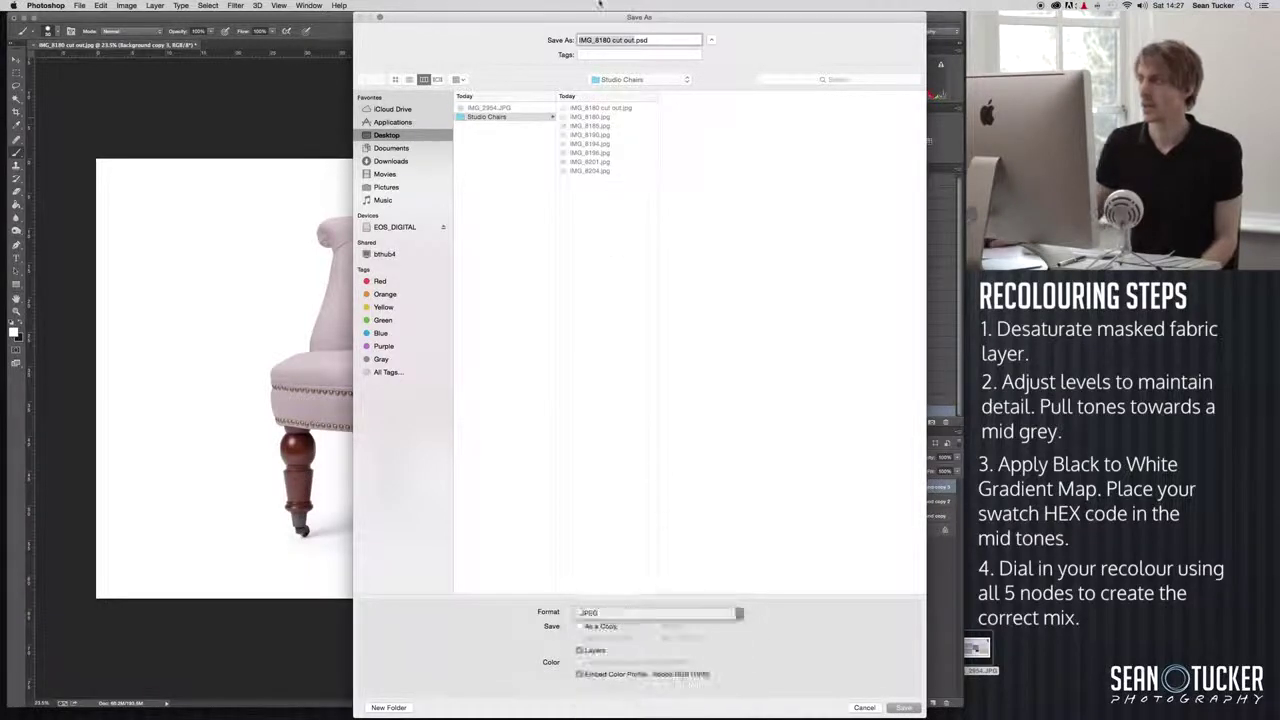
pyautogui.click(655, 38)
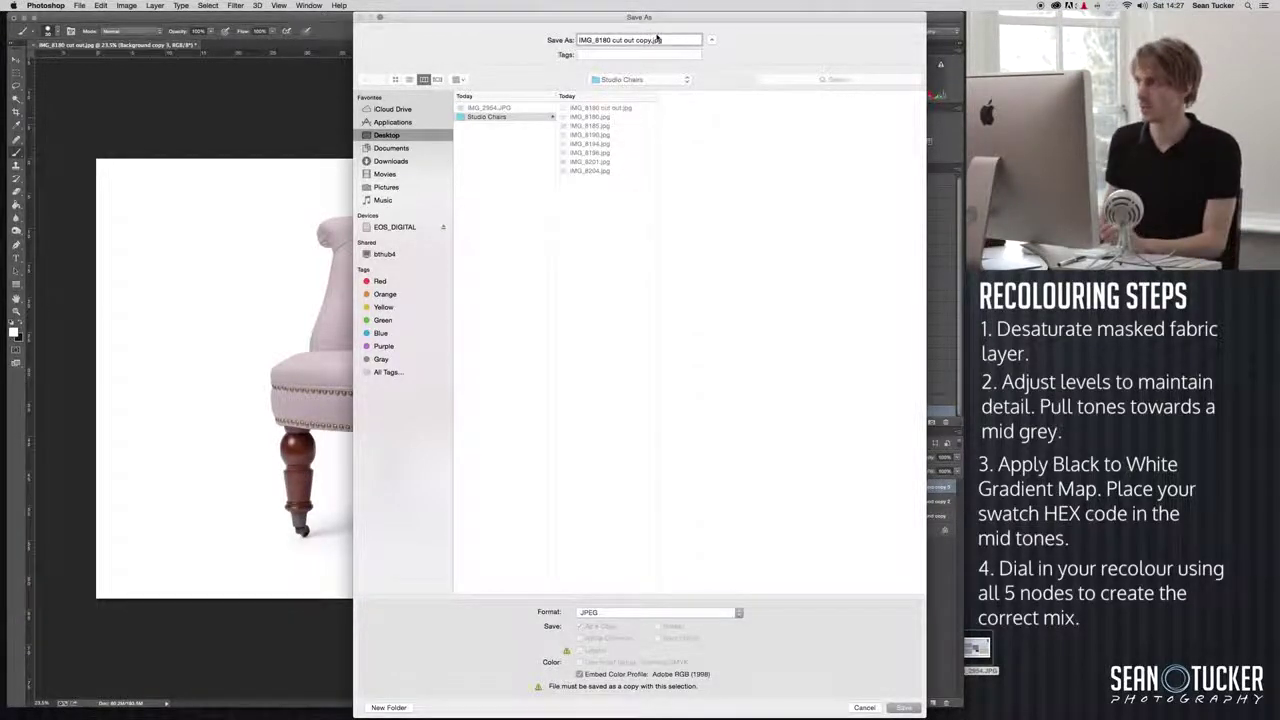
pyautogui.press('BackSpace')
pyautogui.press('BackSpace')
pyautogui.press('BackSpace')
pyautogui.press('BackSpace')
pyautogui.write('Blush')
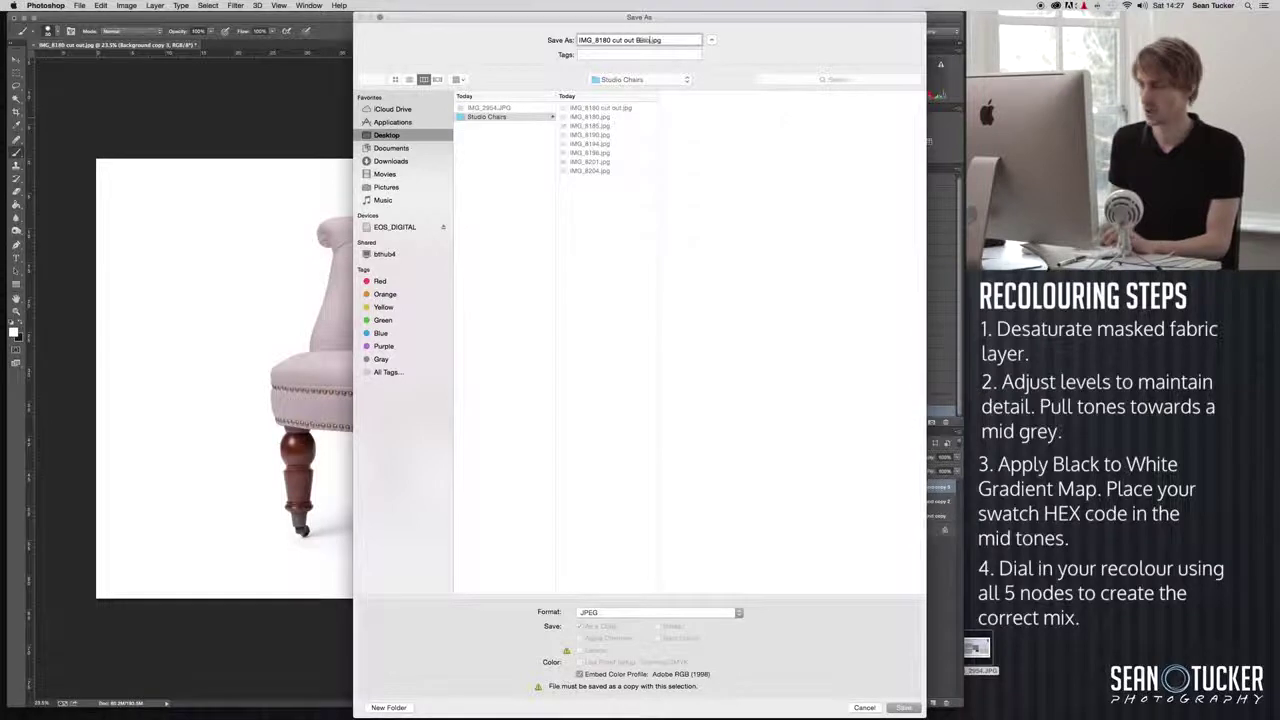
pyautogui.click(903, 707)
pyautogui.click(851, 369)
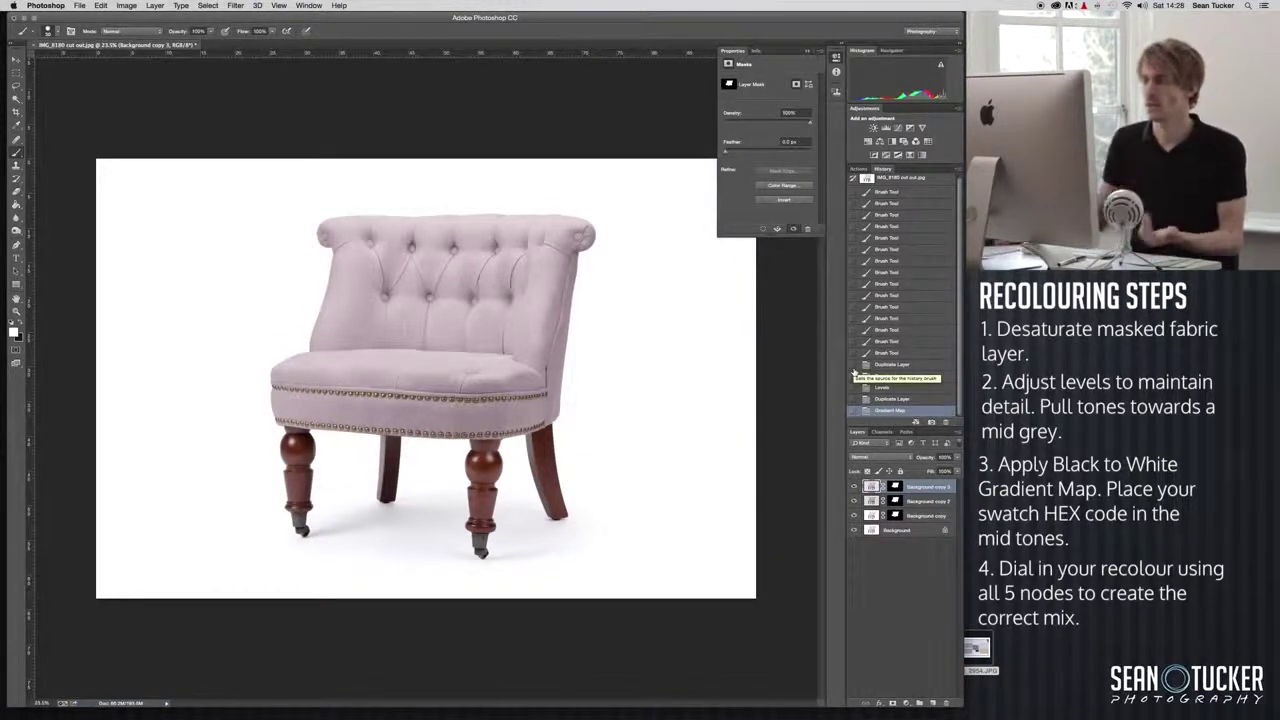
# Revert the history to the grey Duplicate Layer state and start a new Gradient Map with the Black, White preset
pyautogui.click(899, 400)
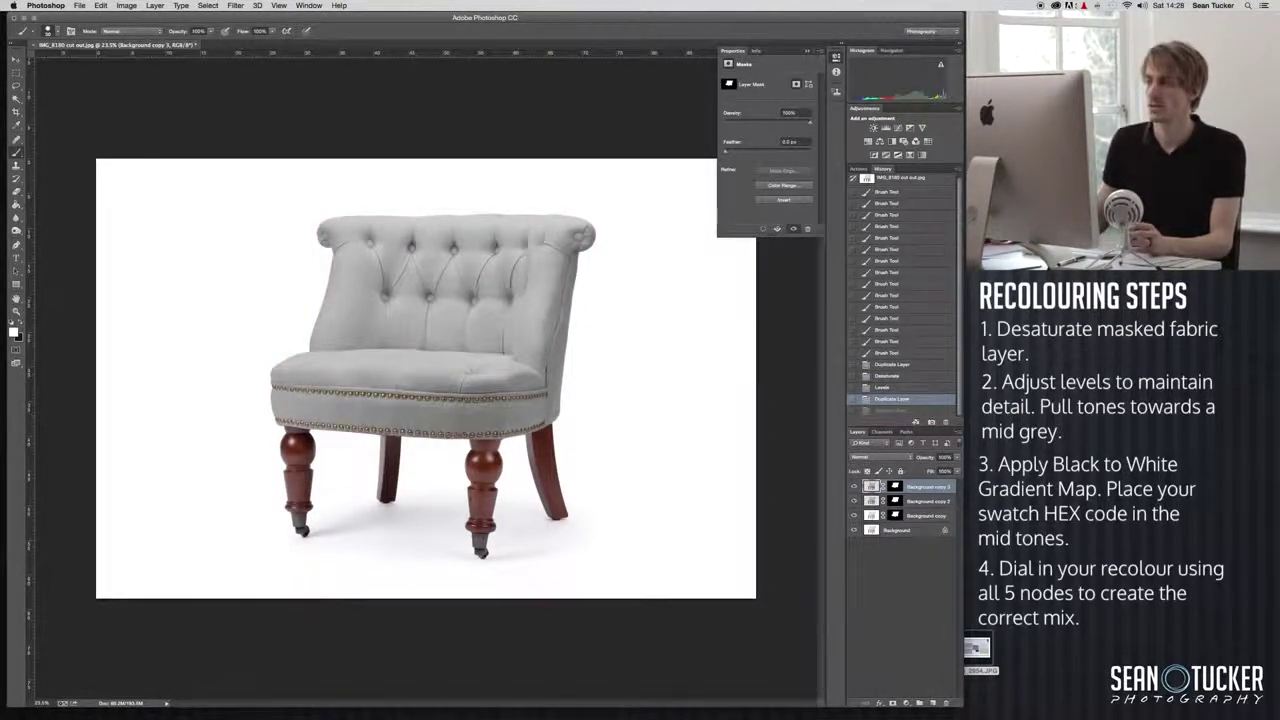
pyautogui.click(127, 6)
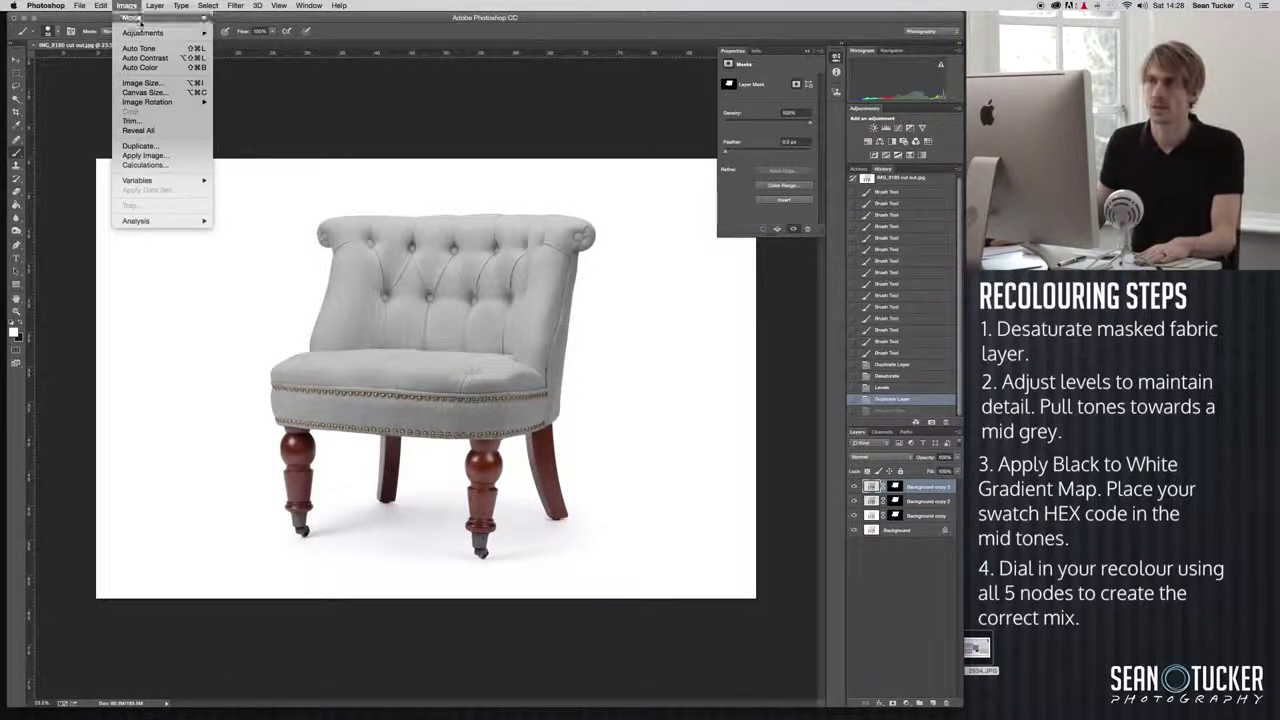
pyautogui.moveTo(142, 33)
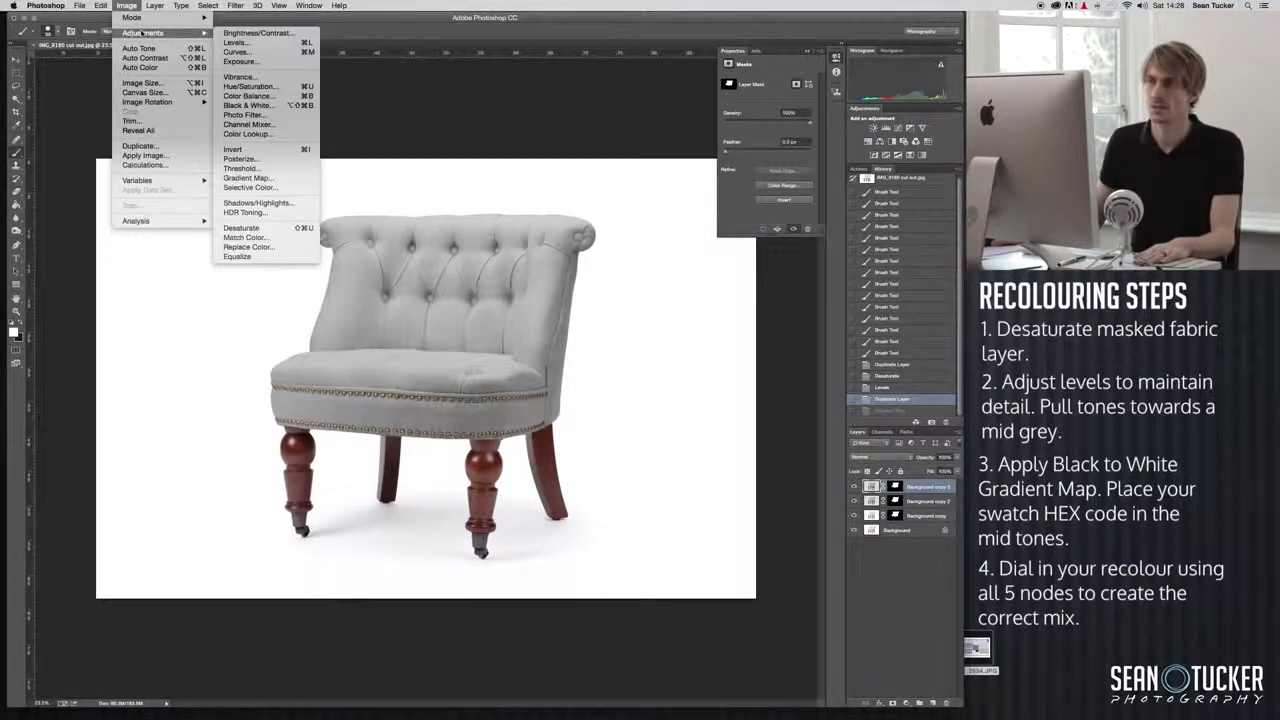
pyautogui.click(250, 178)
pyautogui.moveTo(666, 279); pyautogui.dragTo(724, 227)
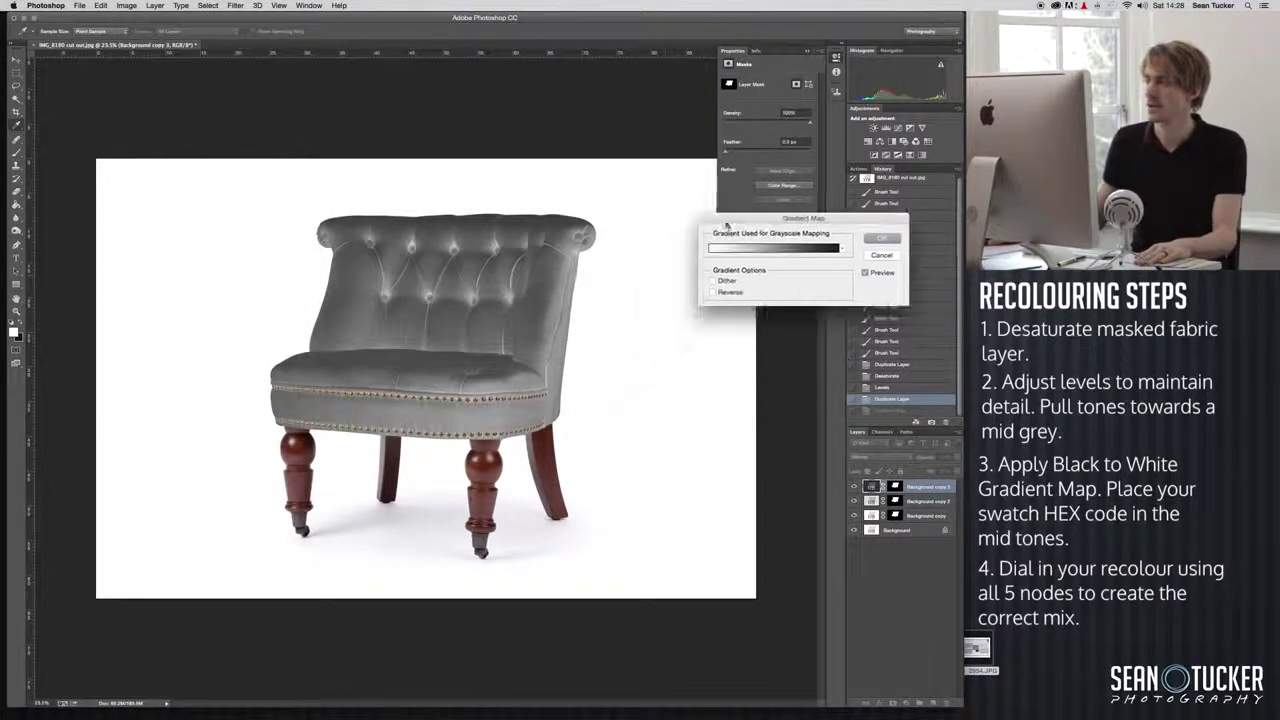
pyautogui.click(760, 249)
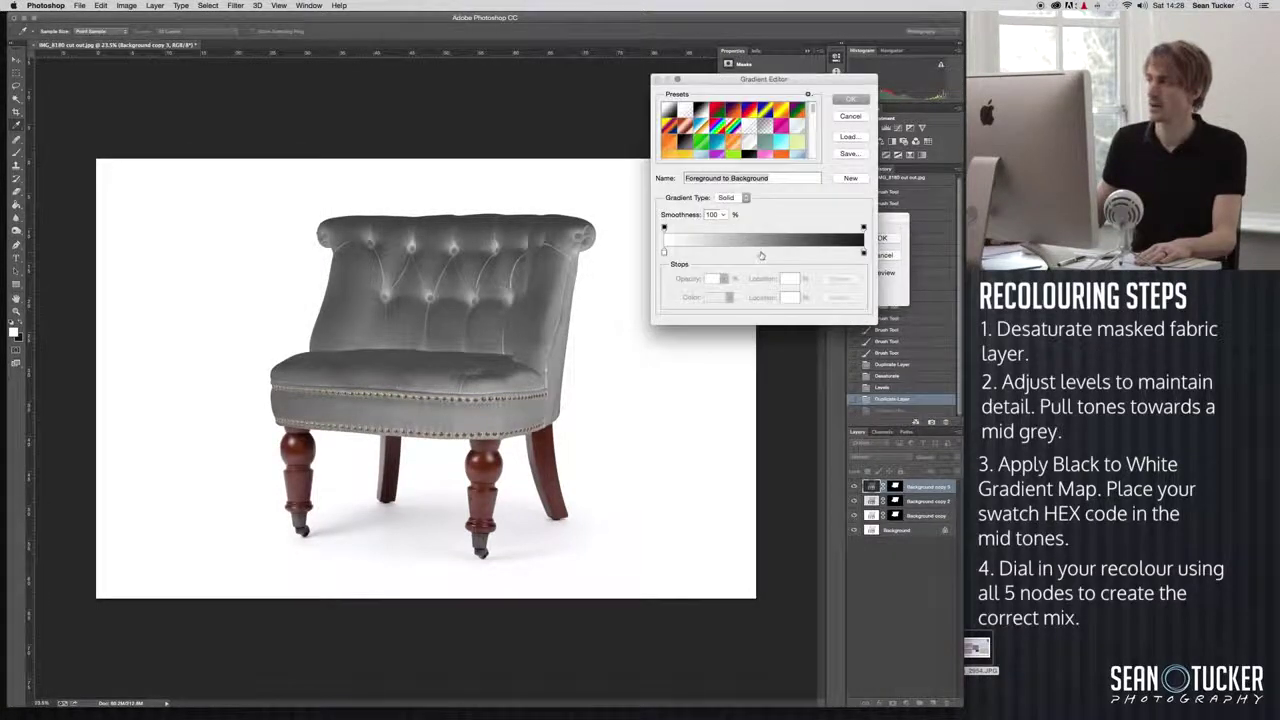
pyautogui.click(703, 113)
# Set the gradient's added mid-tone stop to the swatch colour c8ced1
pyautogui.doubleClick(863, 251)
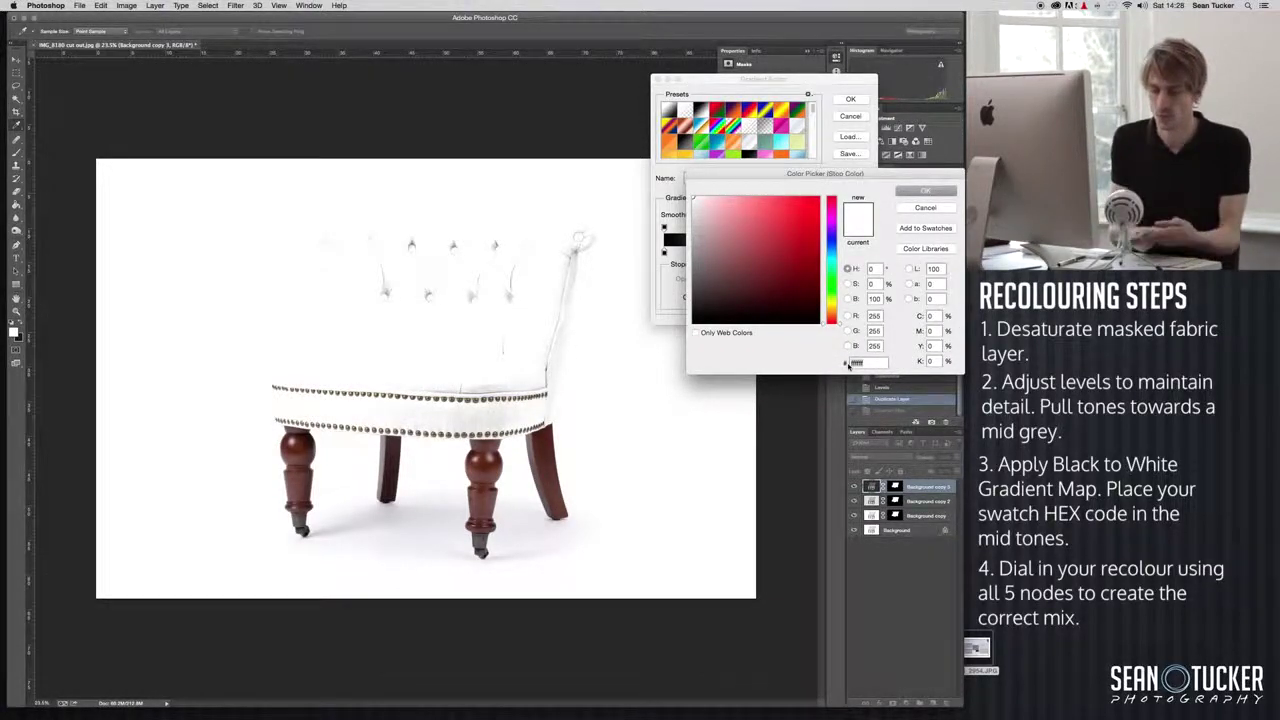
pyautogui.write('cc8aee')
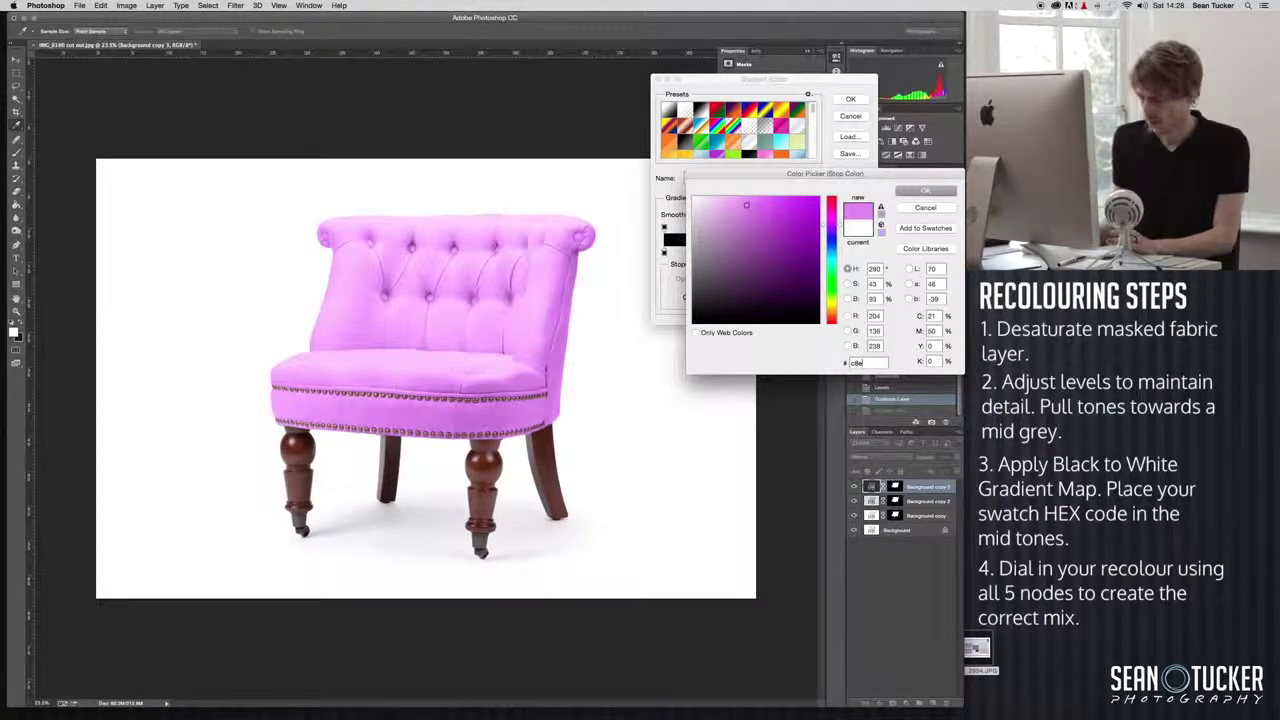
pyautogui.write('cc88cc')
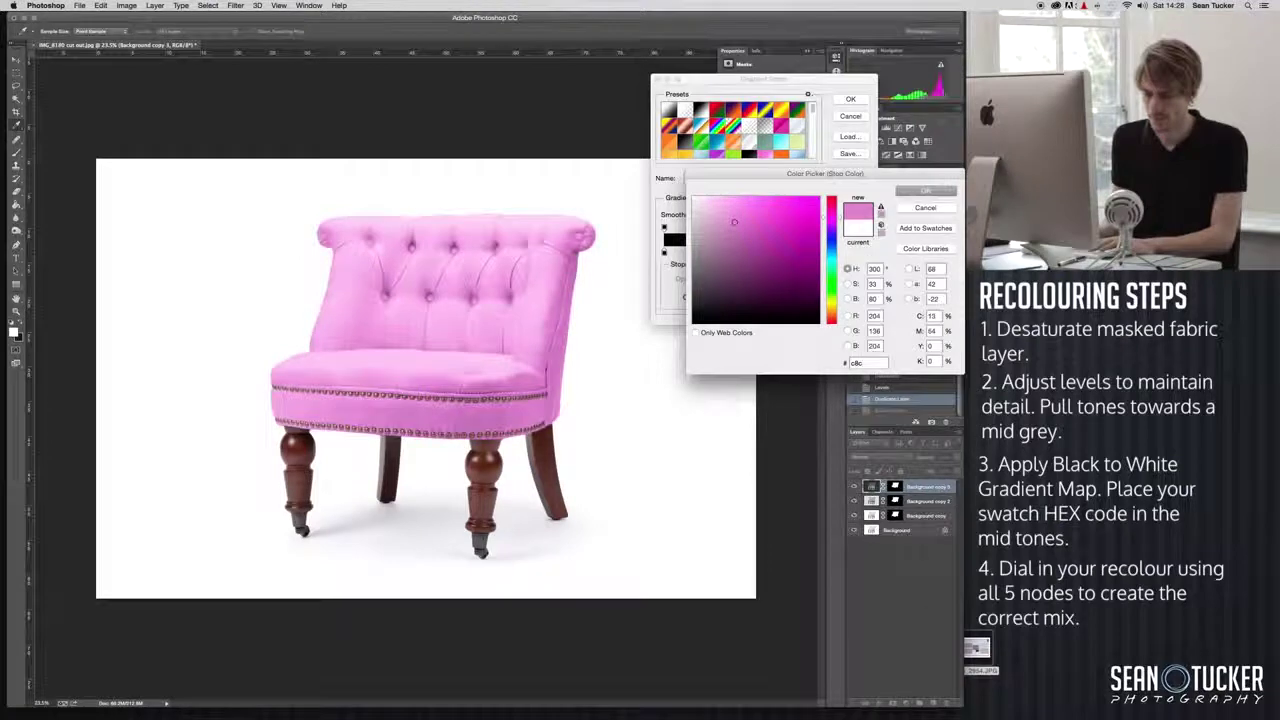
pyautogui.write('ed1')
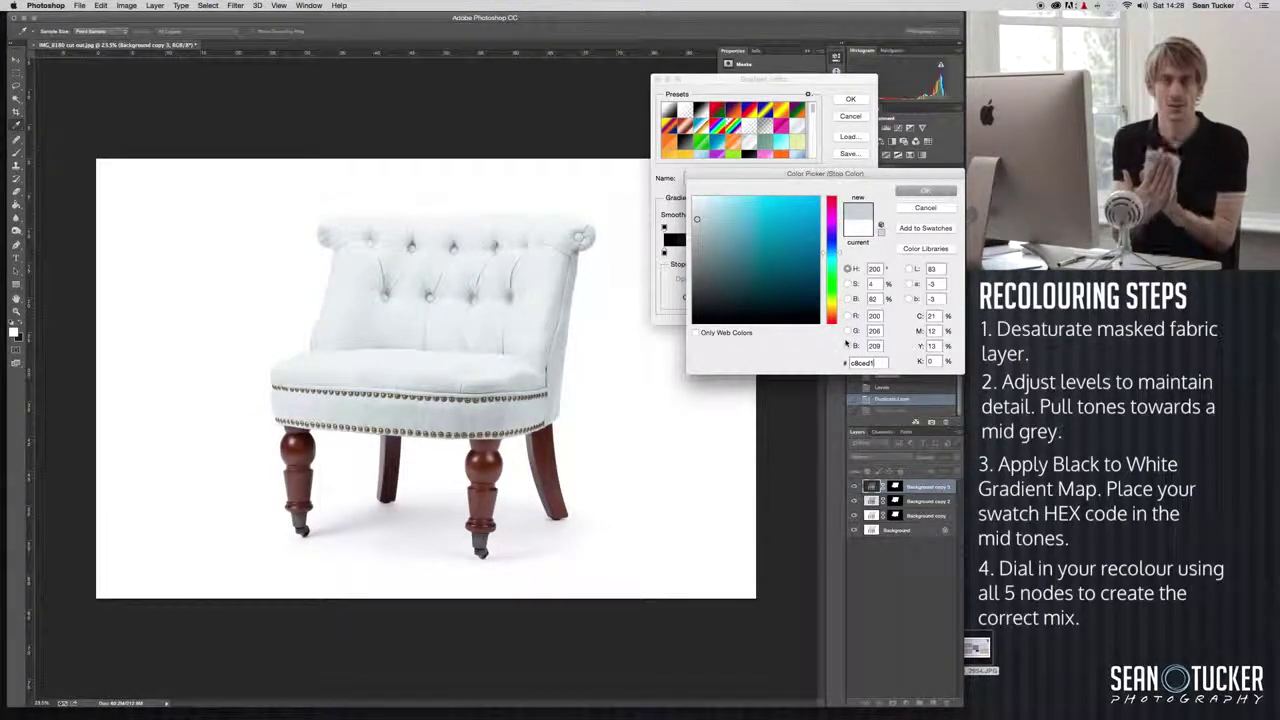
pyautogui.click(910, 191)
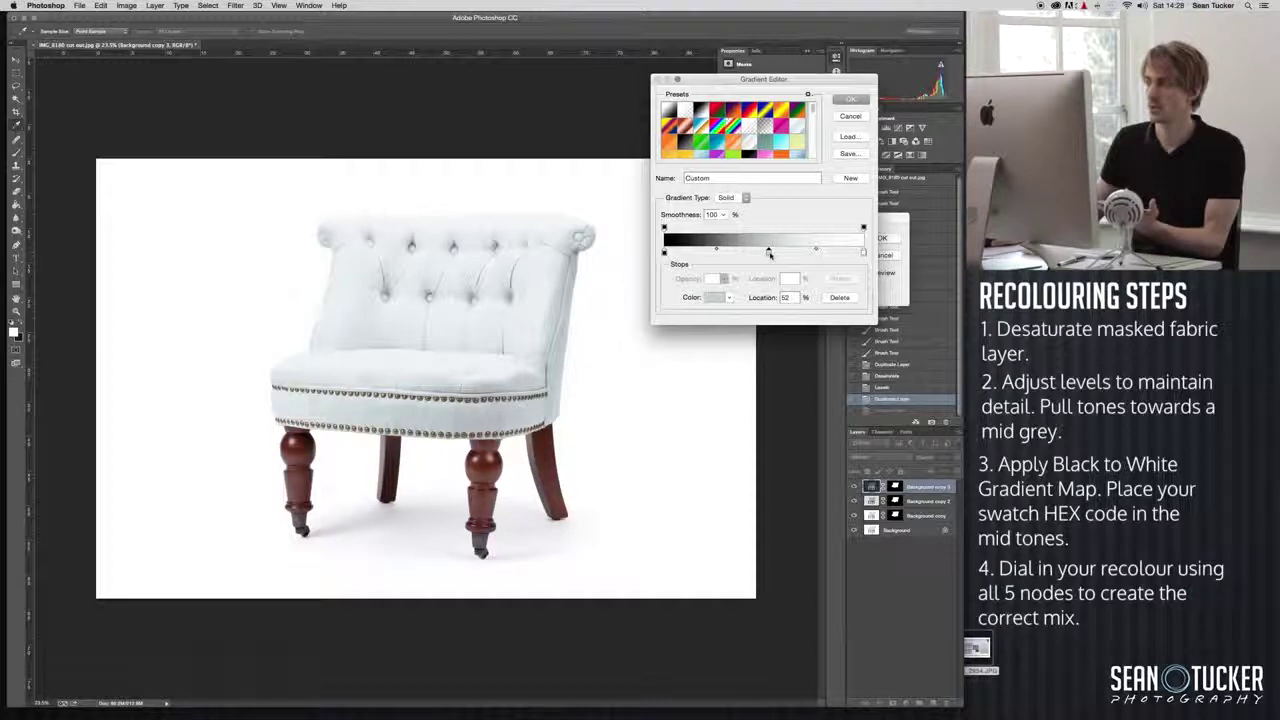
# Move the gradient's mid-tone stop to location 66% and set the midpoint between black and that stop to 41%
pyautogui.moveTo(769, 253); pyautogui.dragTo(776, 253)
pyautogui.moveTo(777, 254); pyautogui.dragTo(796, 257)
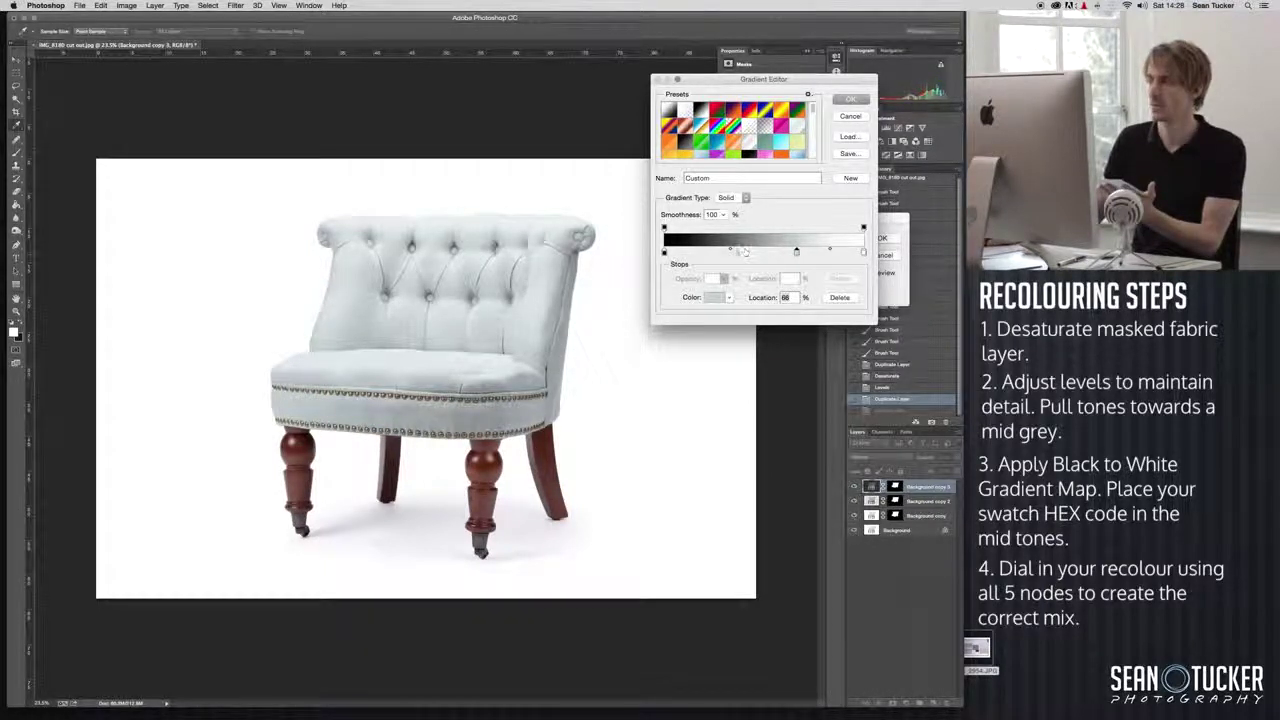
pyautogui.moveTo(730, 251); pyautogui.dragTo(720, 252)
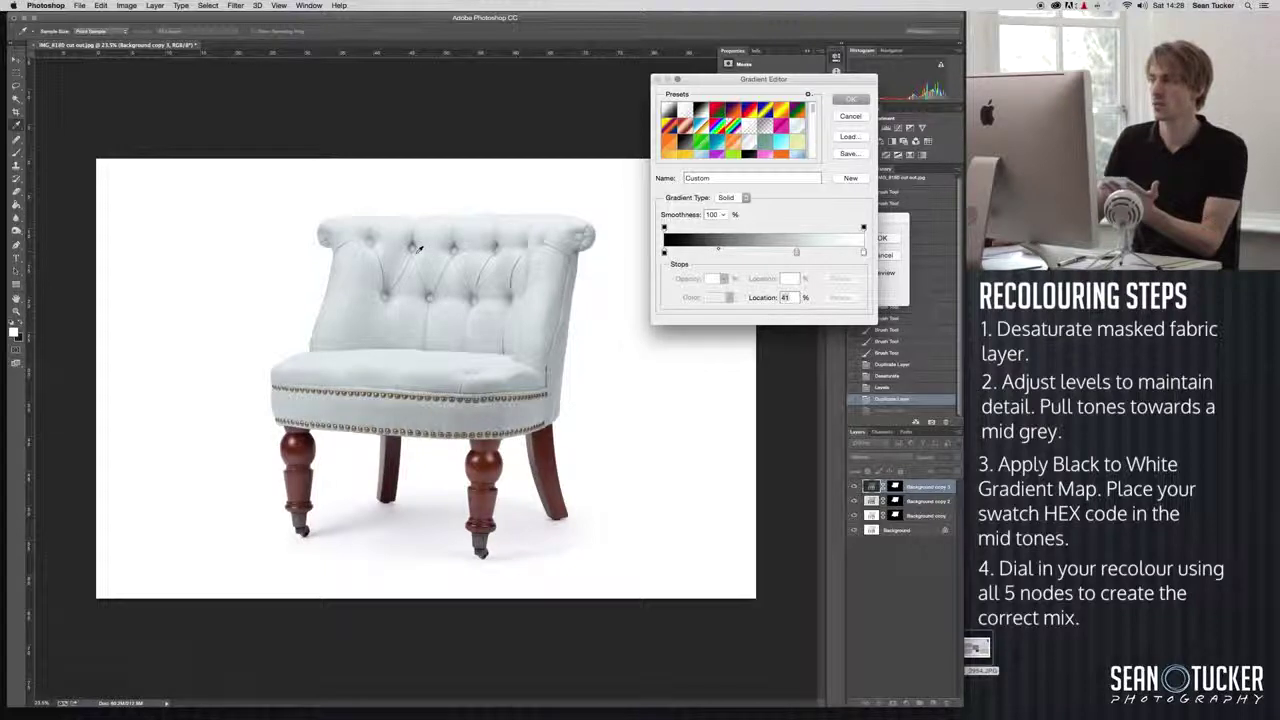
# Set the midpoint between the mid-tone stop and white to 64% and apply the Gradient Map
pyautogui.click(795, 253)
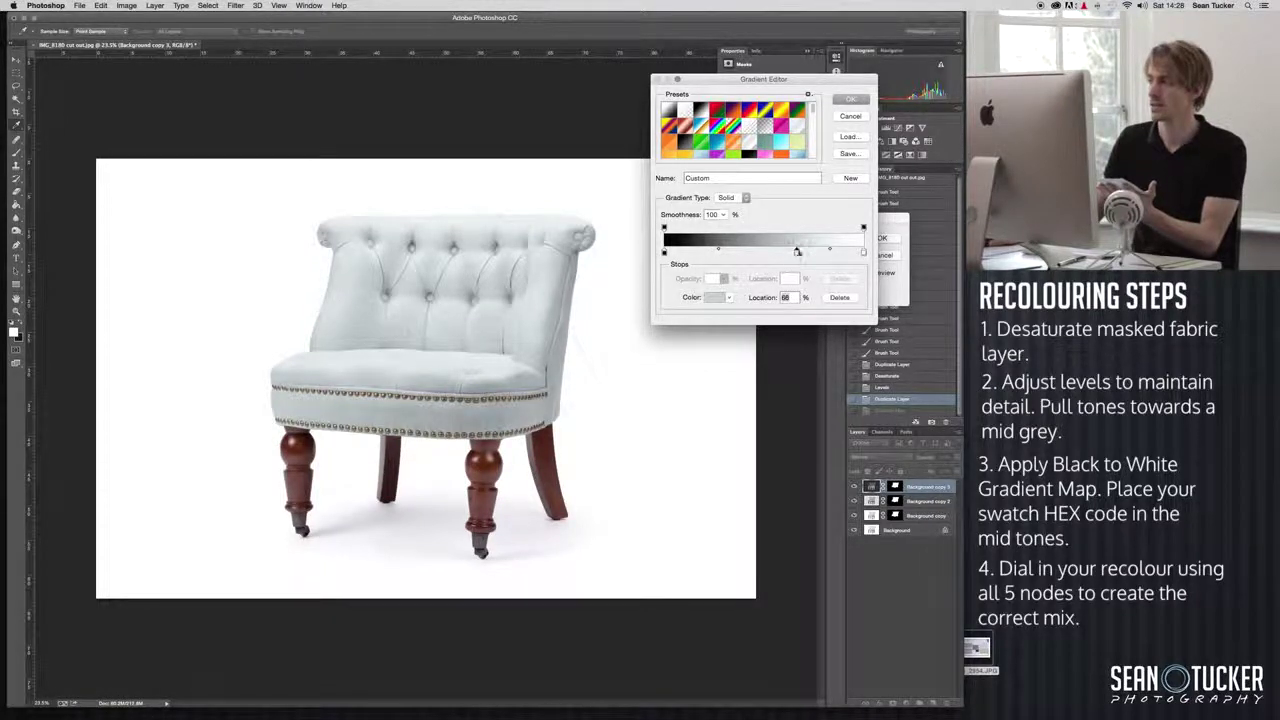
pyautogui.moveTo(831, 251); pyautogui.dragTo(834, 251)
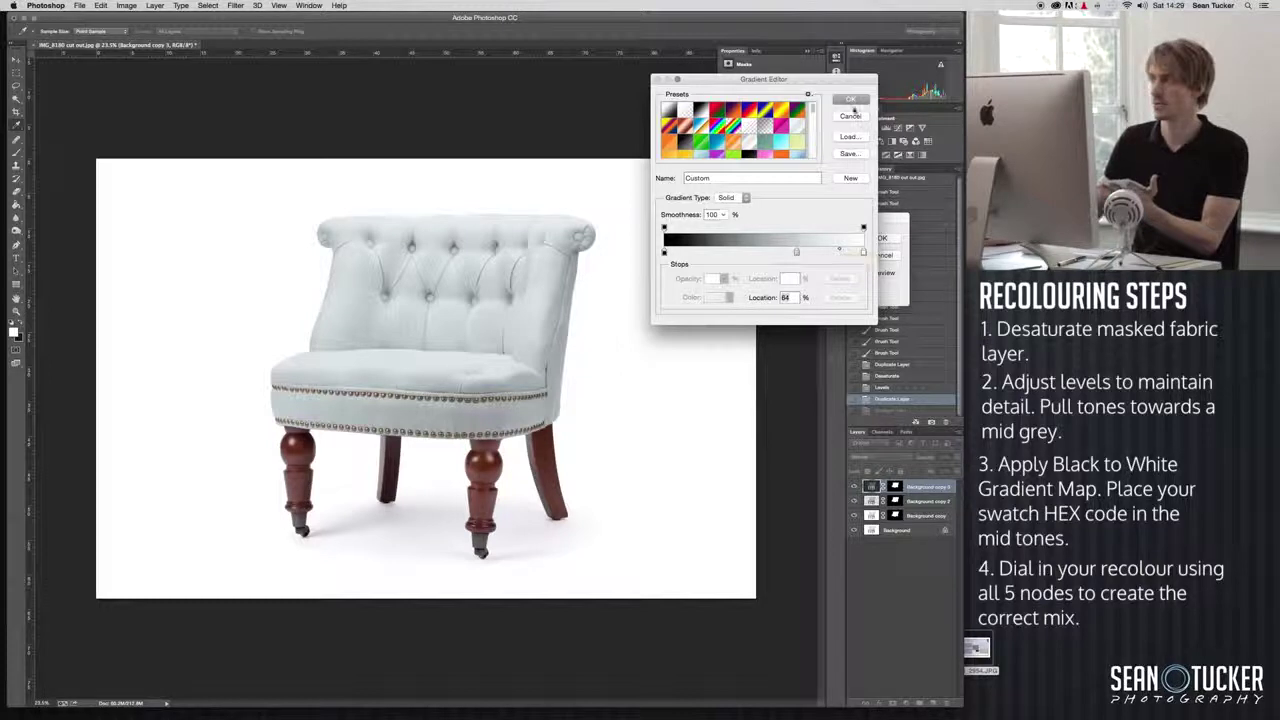
pyautogui.click(850, 99)
pyautogui.click(881, 238)
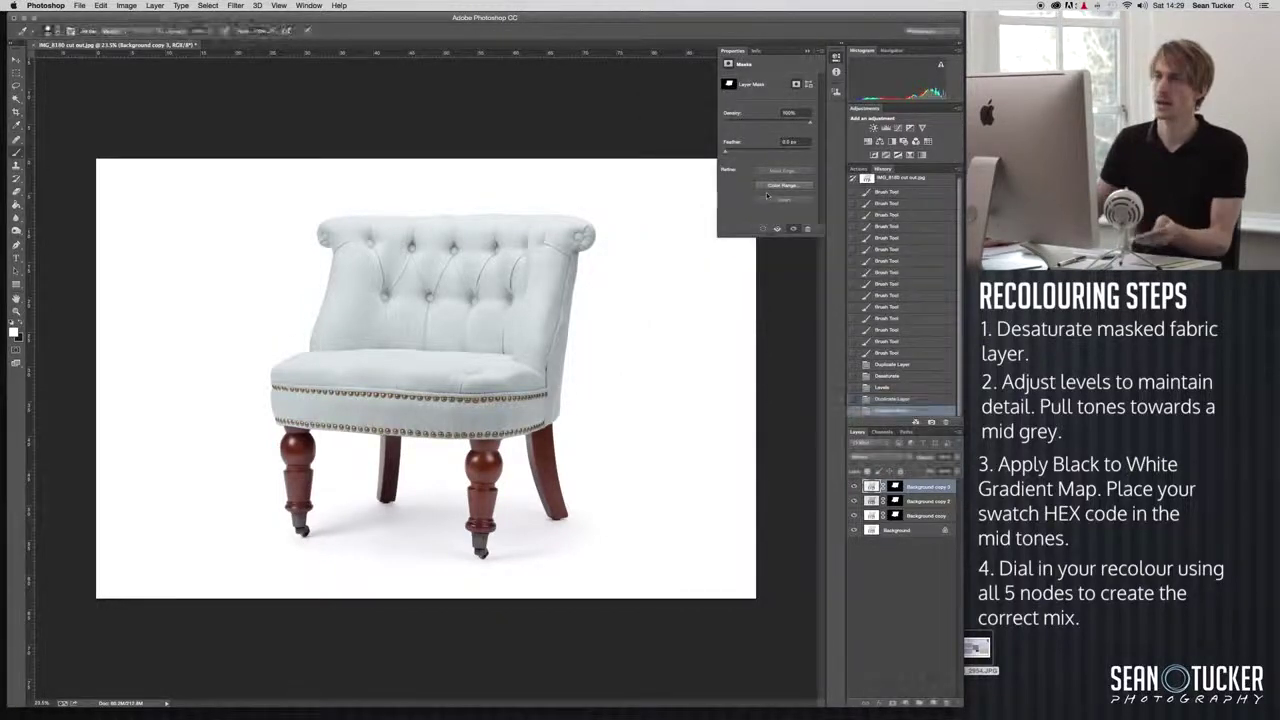
# Save a JPEG copy in the Studio Chairs folder as "IMG_8180 cut out wedgewood.jpg"
pyautogui.click(79, 5)
pyautogui.click(79, 5)
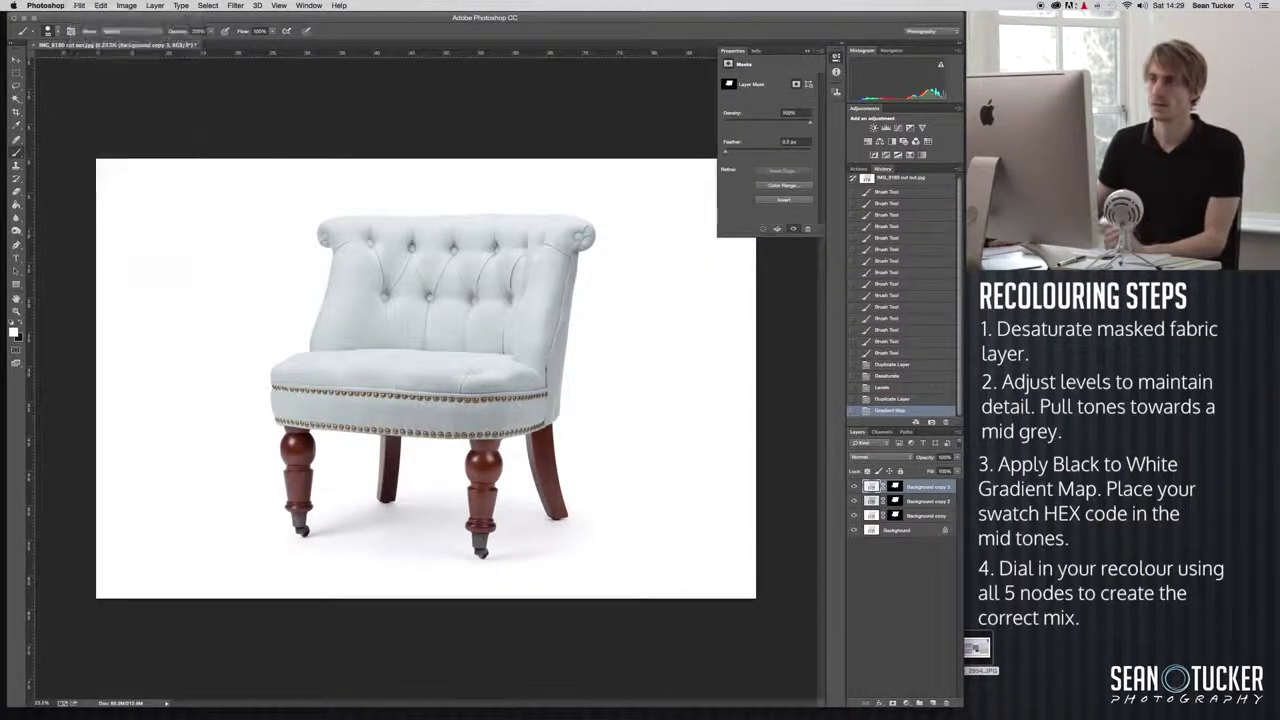
pyautogui.click(79, 5)
pyautogui.click(107, 119)
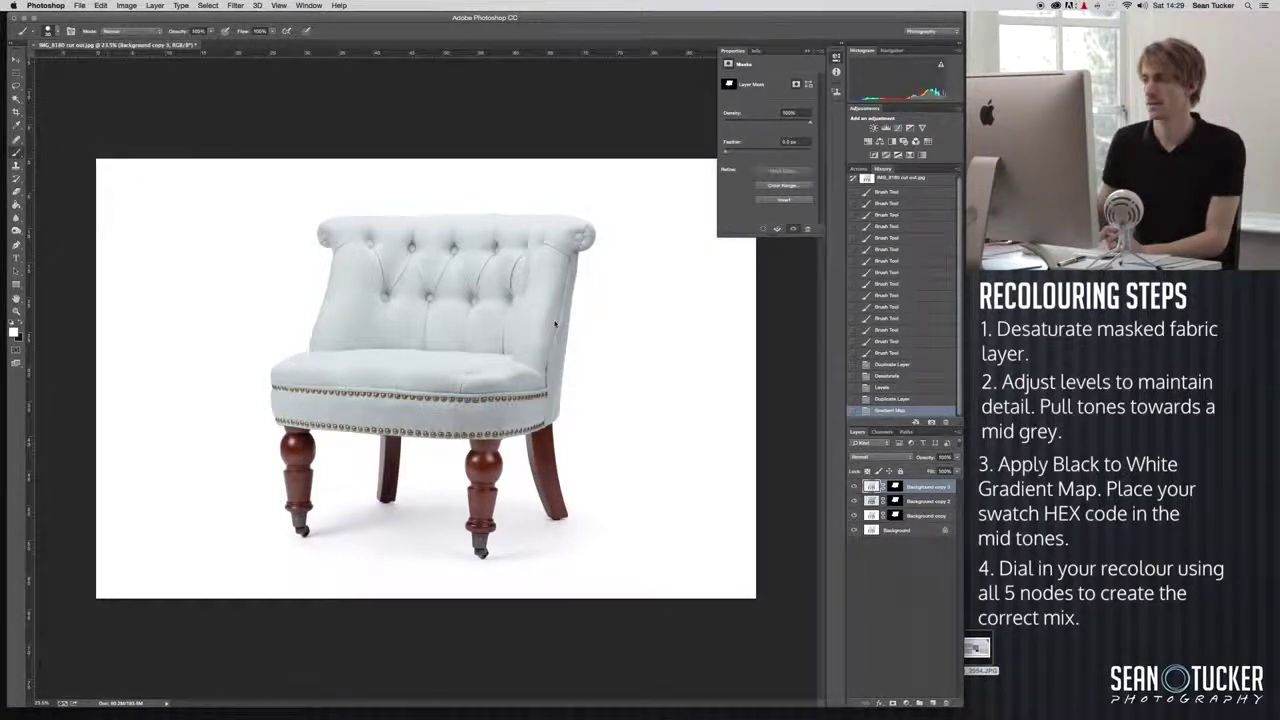
pyautogui.click(630, 614)
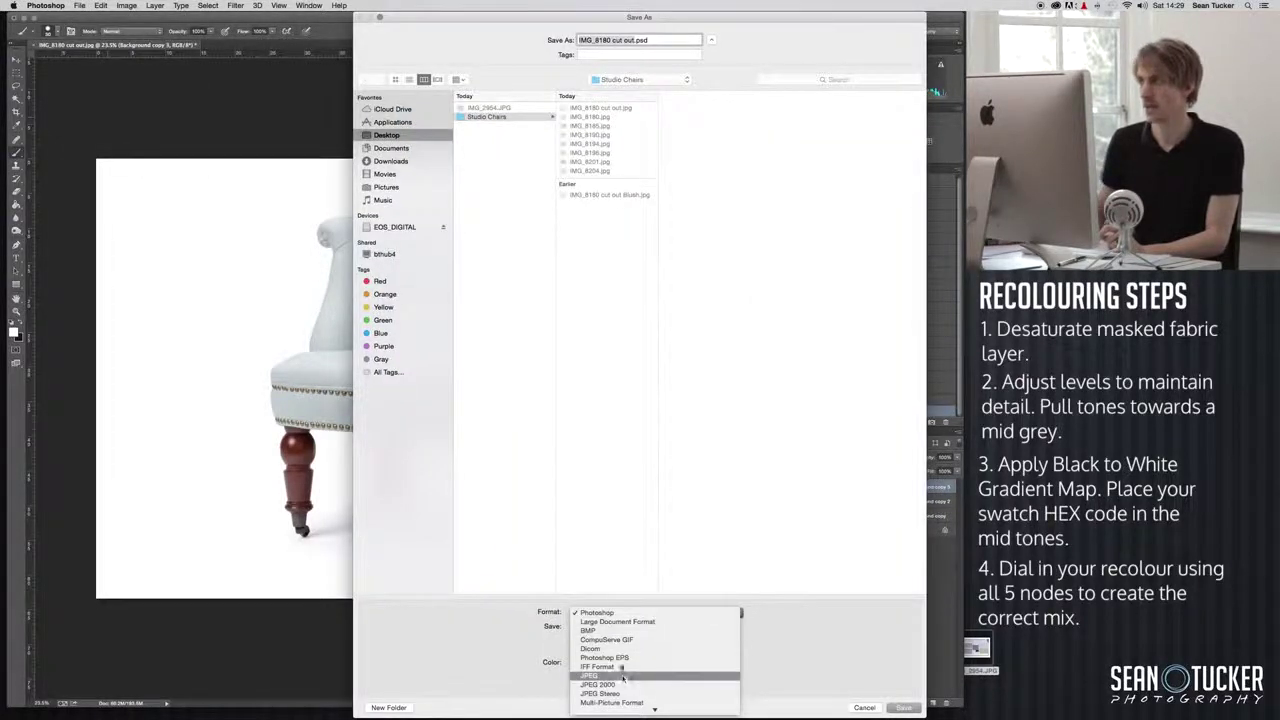
pyautogui.click(625, 677)
pyautogui.click(651, 40)
pyautogui.press('BackSpace')
pyautogui.press('BackSpace')
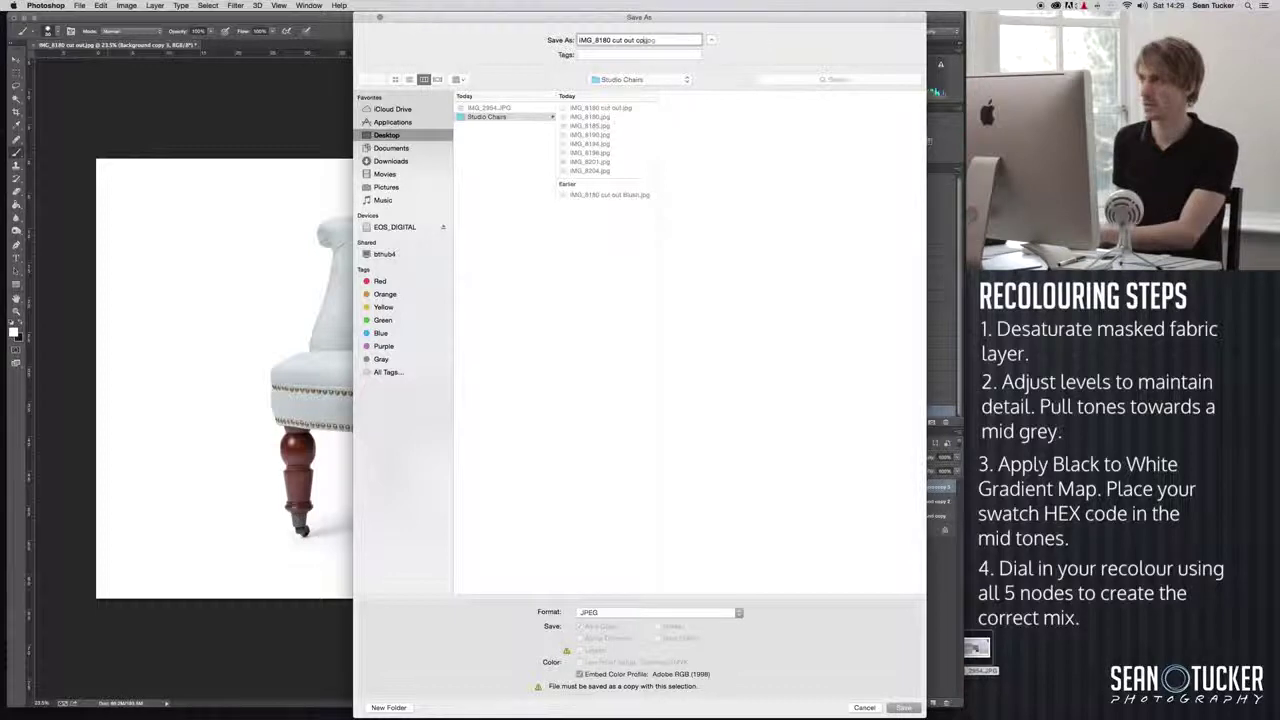
pyautogui.write('wedgewood')
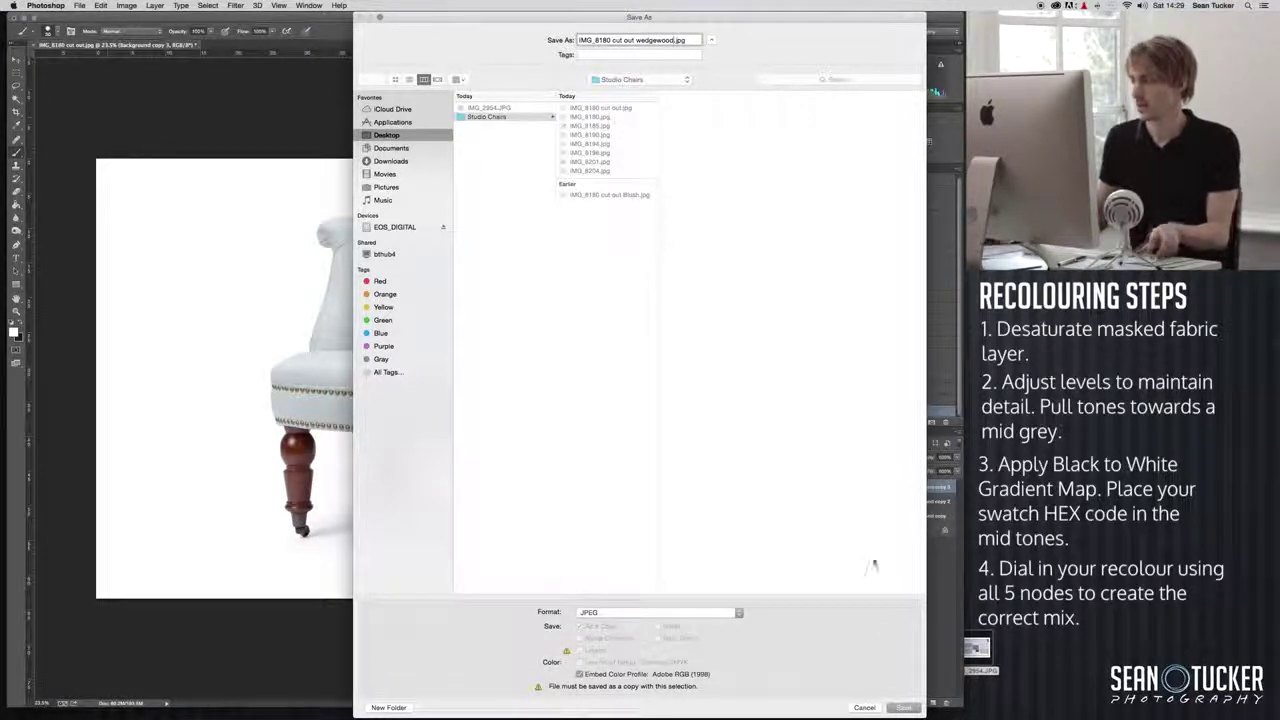
pyautogui.click(903, 707)
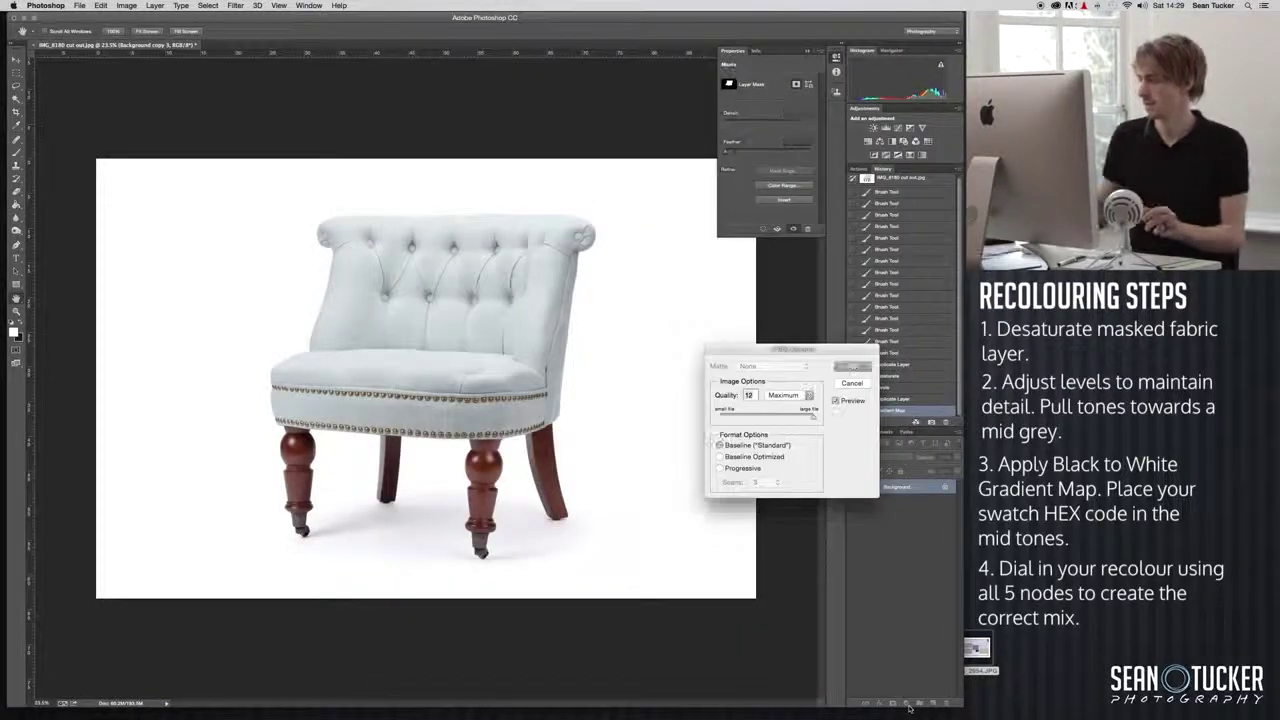
pyautogui.click(852, 366)
# Revert the history to the grey Duplicate Layer state and start another Gradient Map with the Black, White preset
pyautogui.click(890, 399)
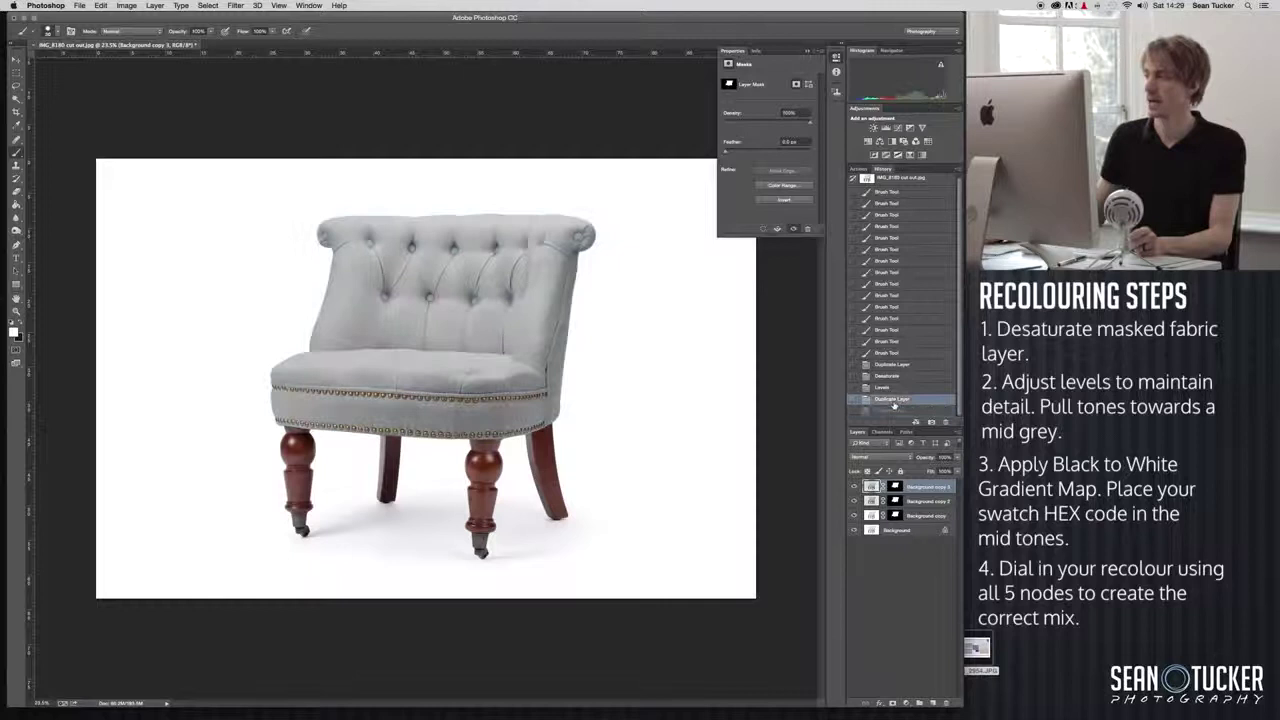
pyautogui.click(126, 5)
pyautogui.moveTo(133, 34)
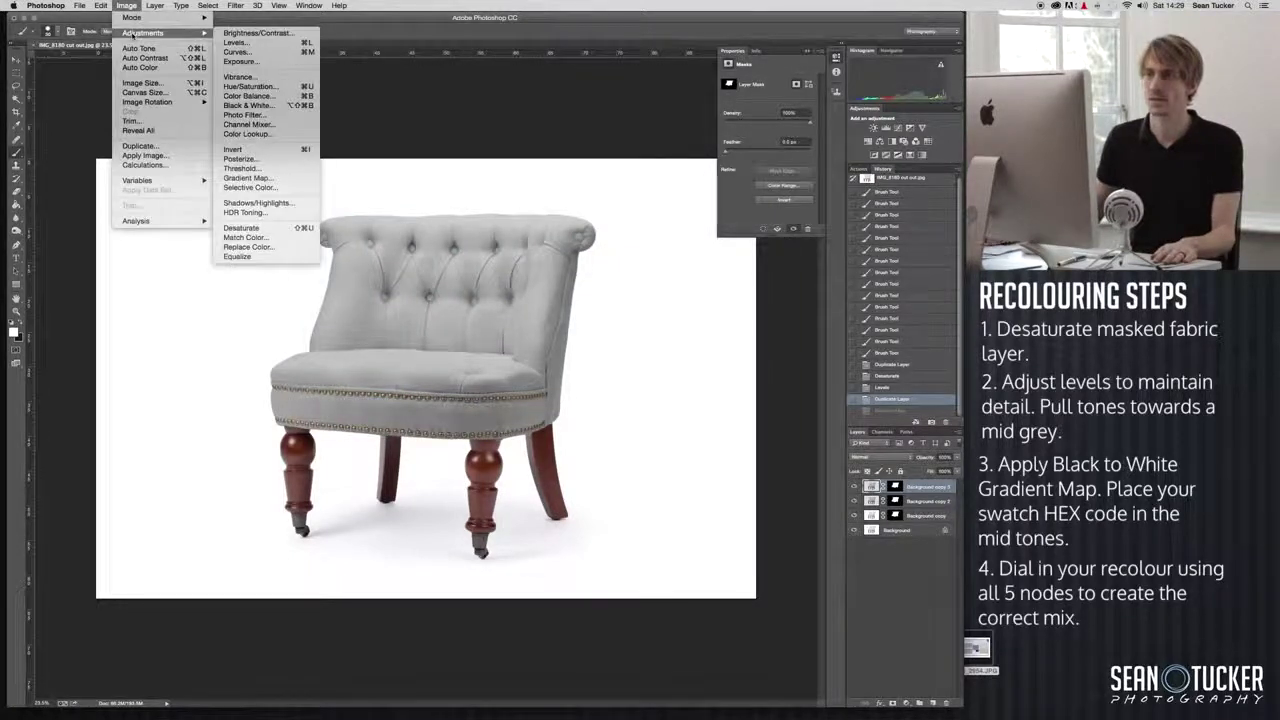
pyautogui.click(247, 178)
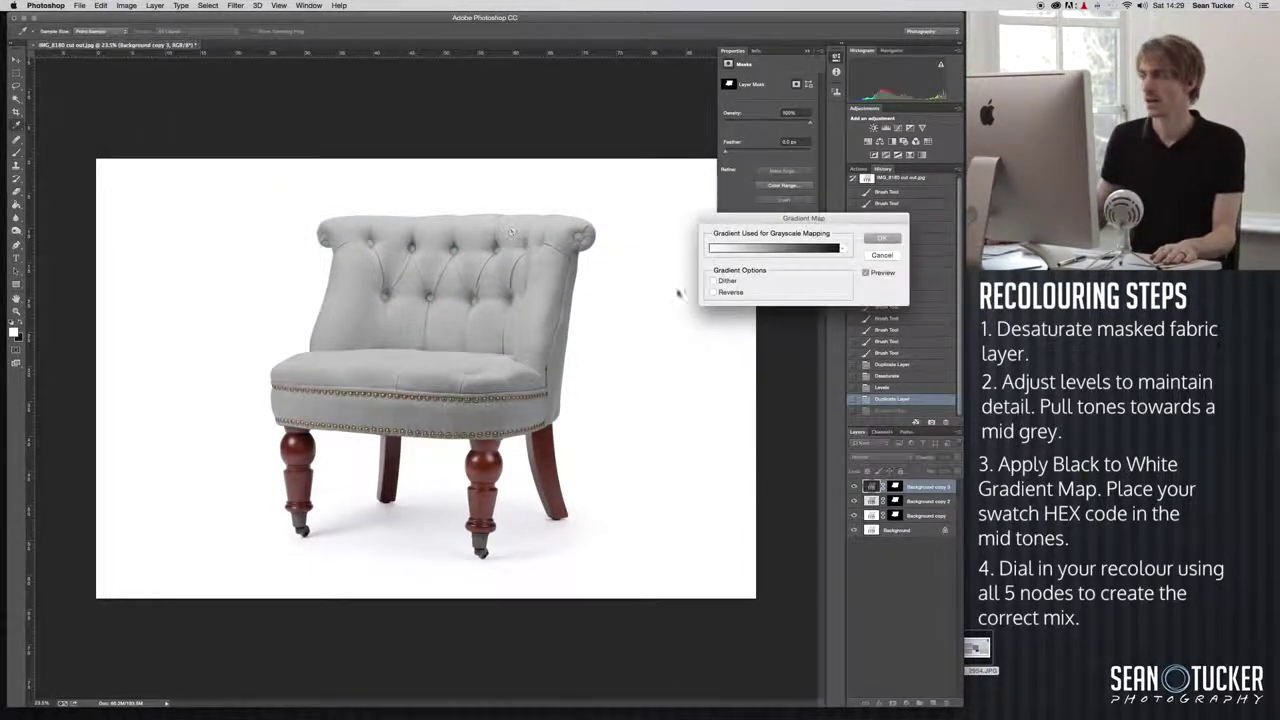
pyautogui.click(771, 249)
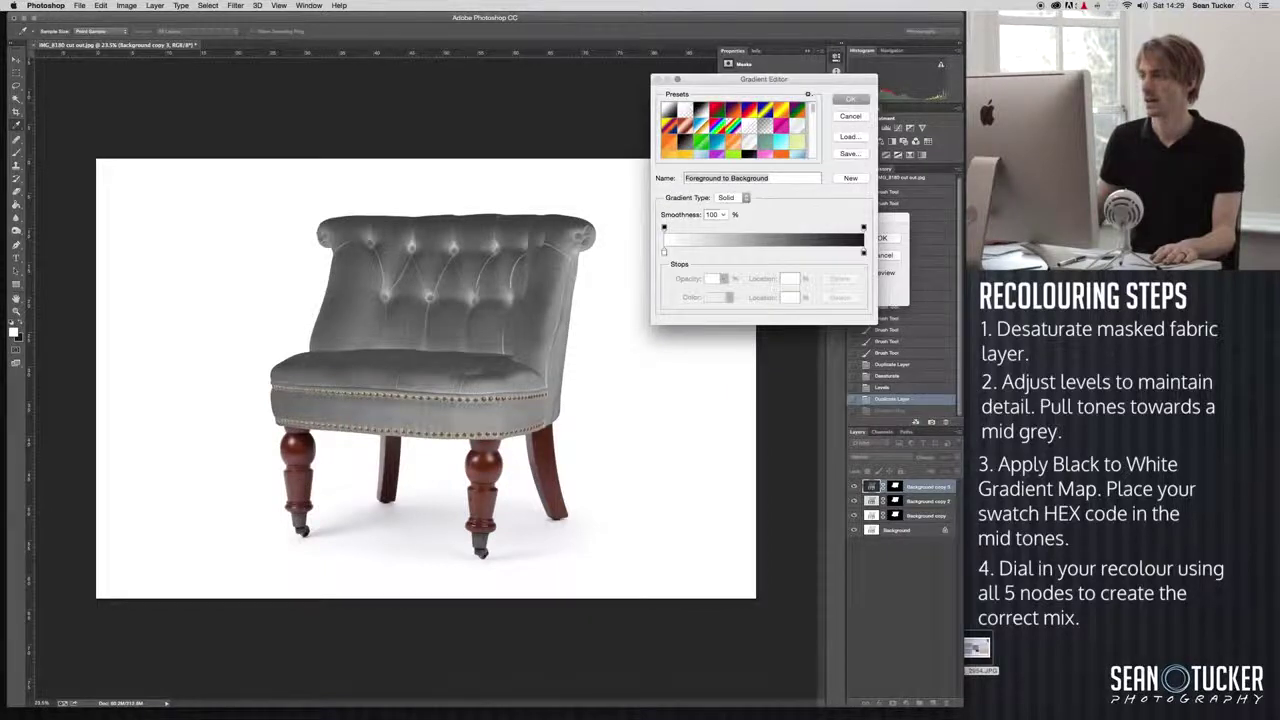
pyautogui.click(701, 111)
# Add a mid-tone stop at the centre of the gradient and set its colour to bbb6af
pyautogui.doubleClick(763, 252)
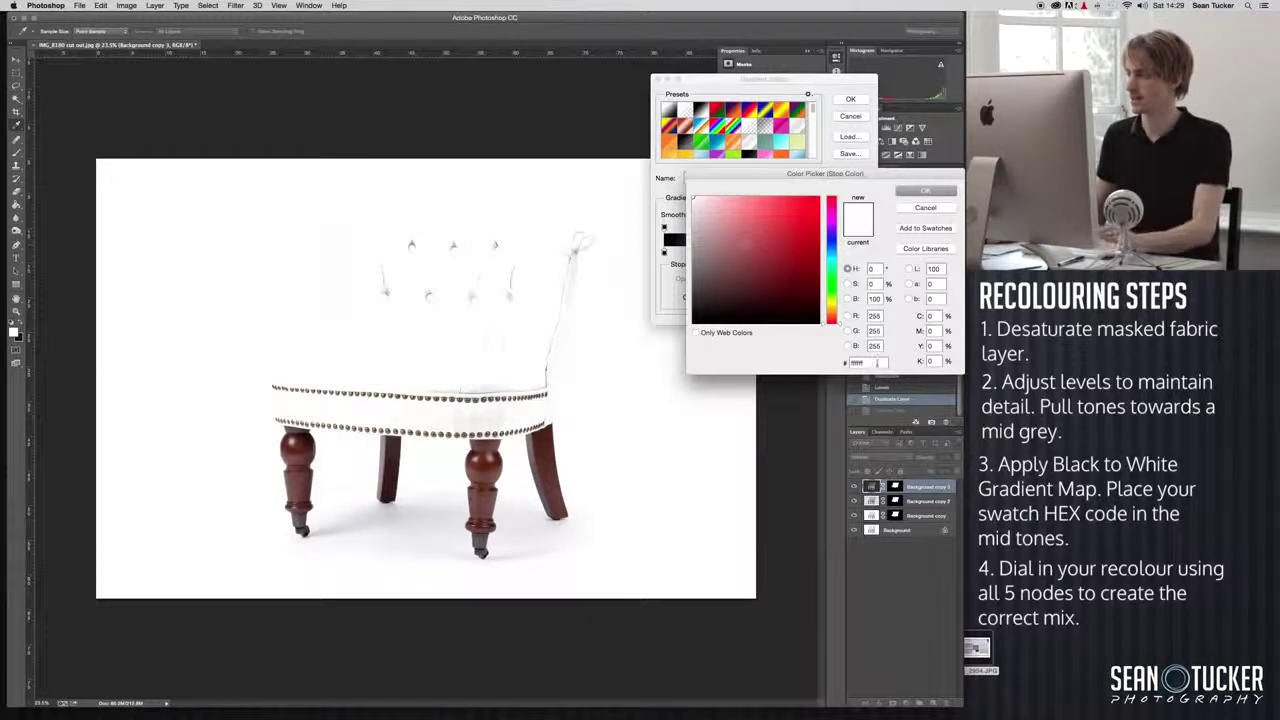
pyautogui.write('bbb')
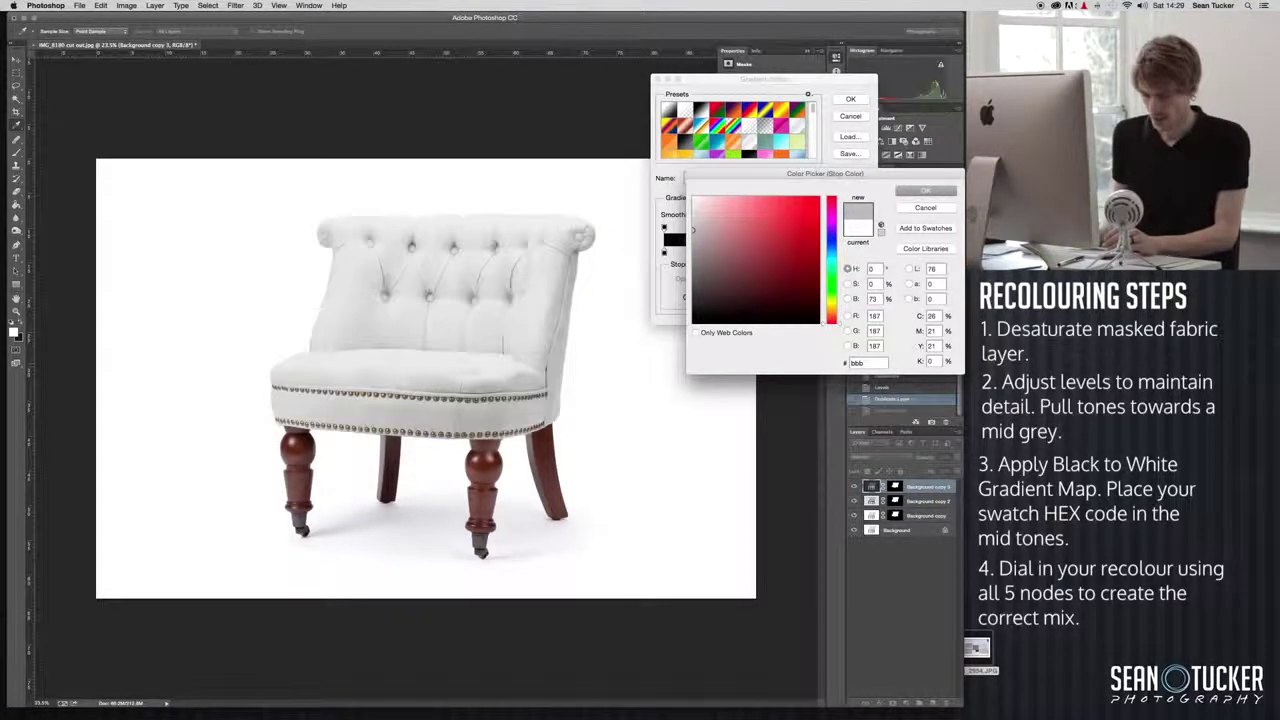
pyautogui.write('6af')
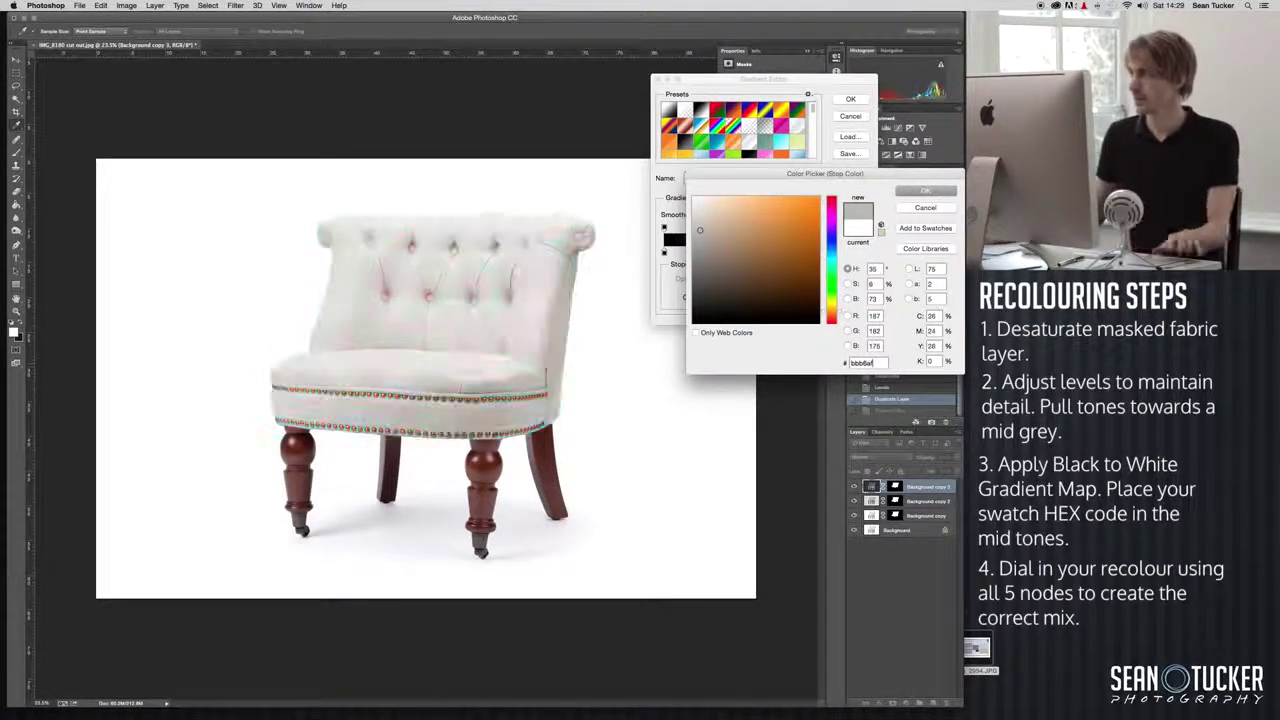
pyautogui.click(915, 193)
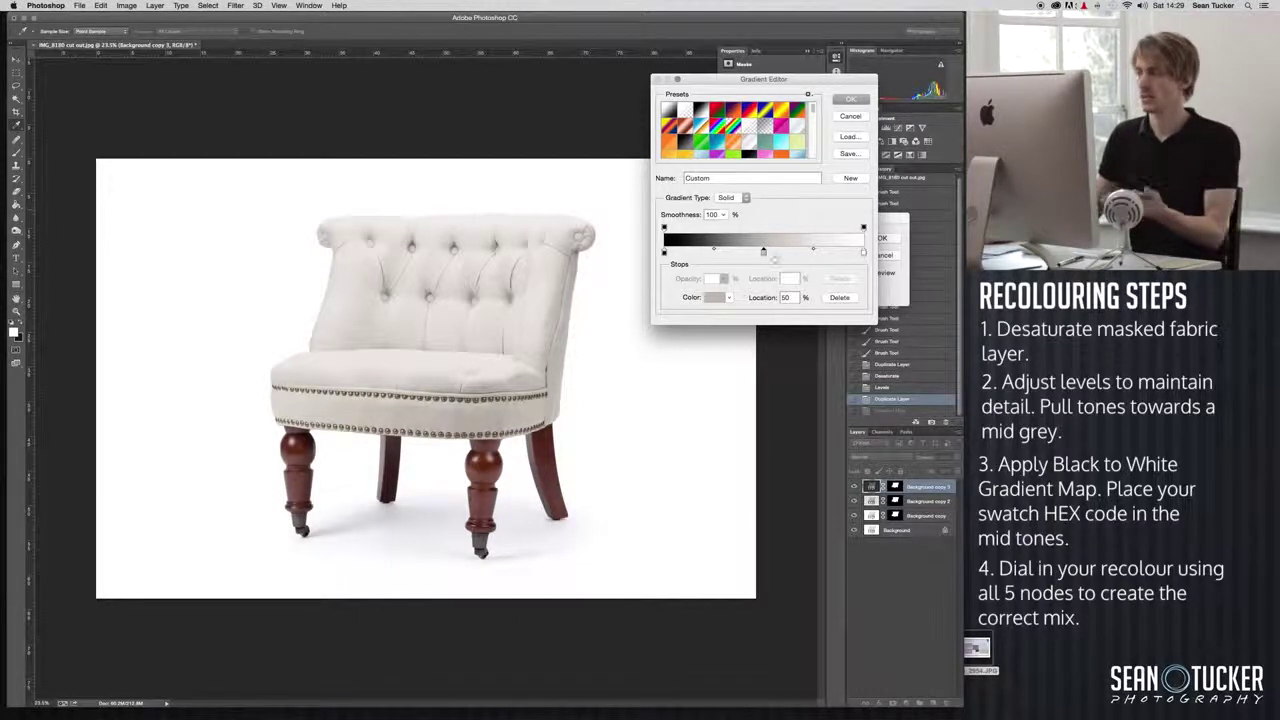
# Set the mid-tone stop to location 60%, shift the dark-side midpoint towards black, and apply the Gradient Map
pyautogui.moveTo(764, 252); pyautogui.dragTo(717, 251)
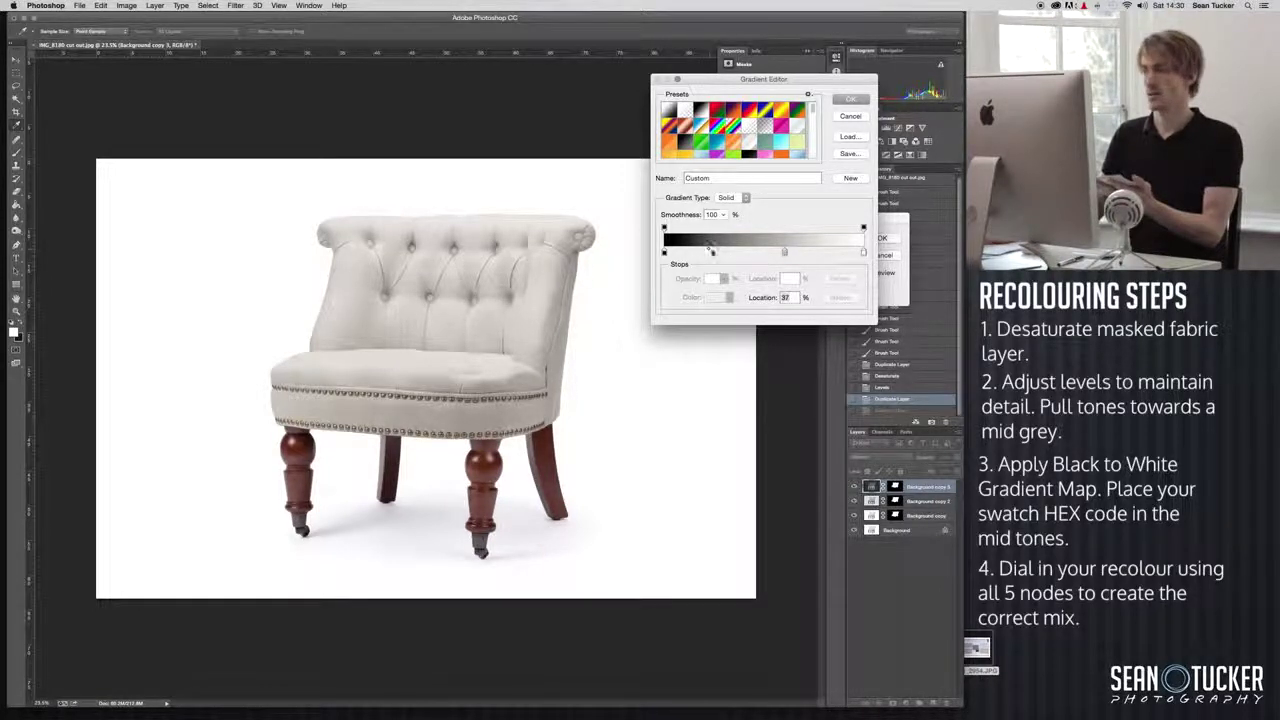
pyautogui.click(782, 254)
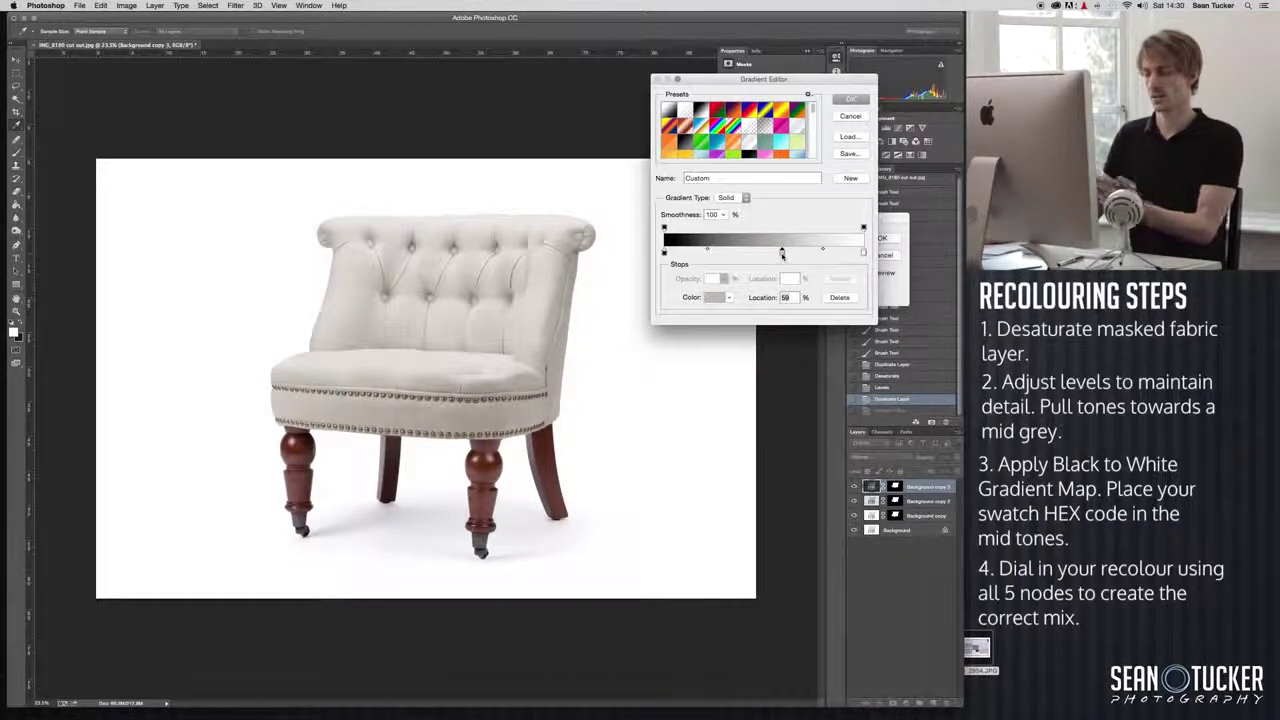
pyautogui.moveTo(782, 254); pyautogui.dragTo(785, 254)
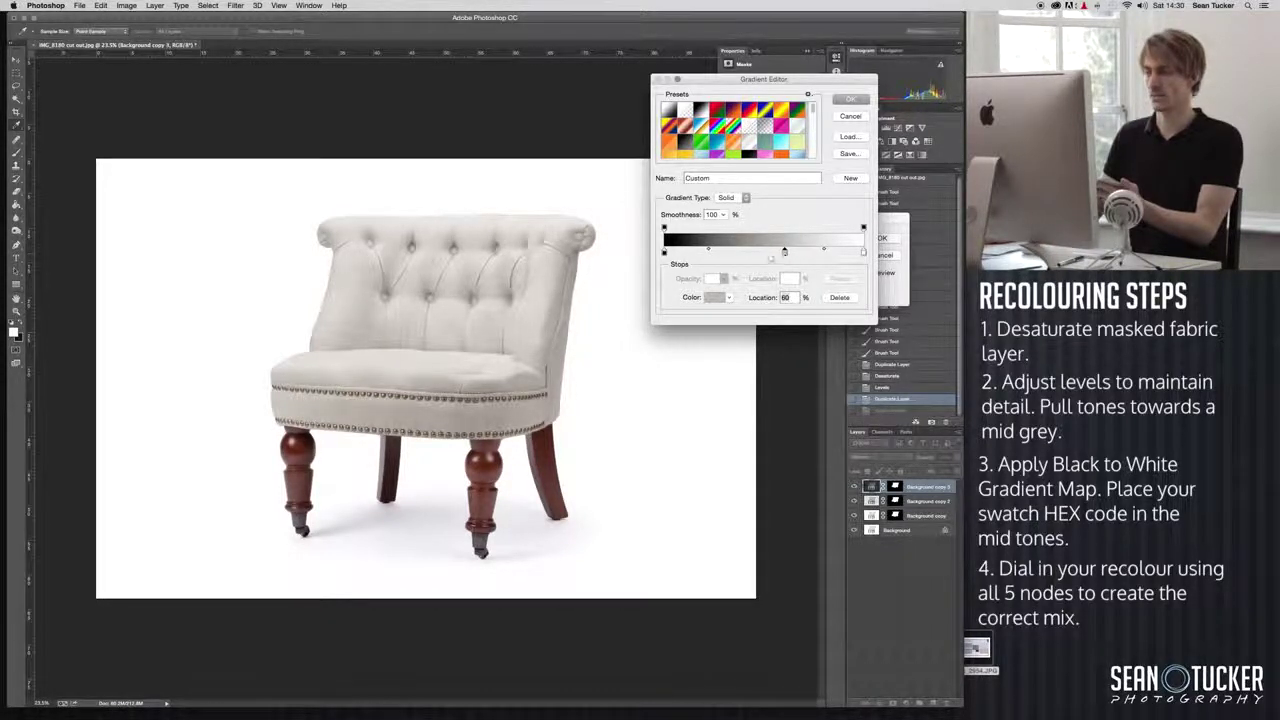
pyautogui.click(709, 251)
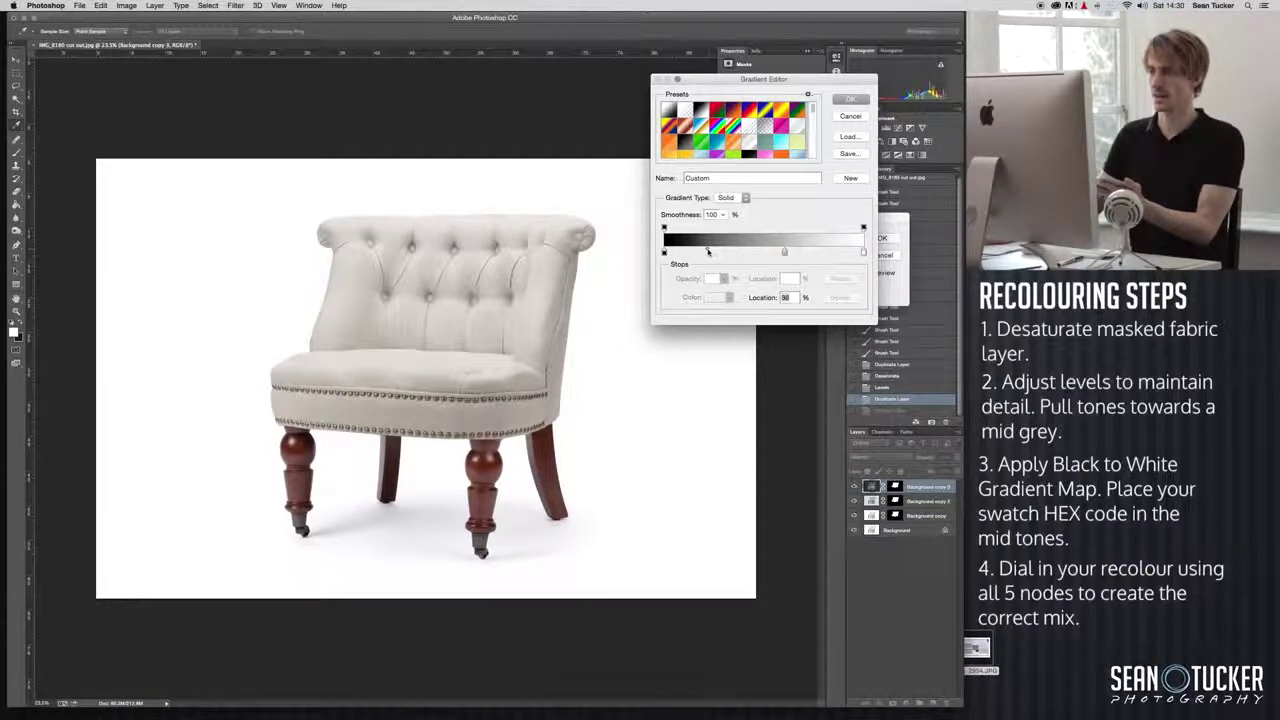
pyautogui.click(851, 98)
pyautogui.click(881, 239)
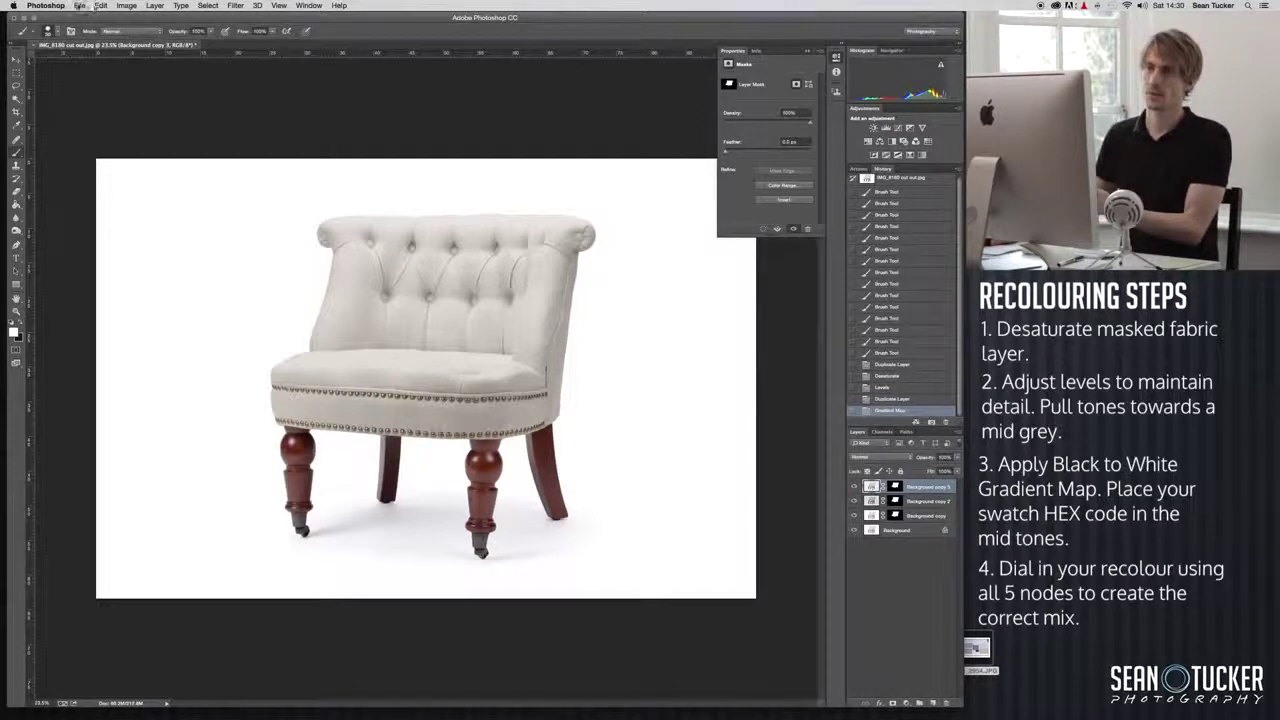
# Save a JPEG copy in the Studio Chairs folder as "IMG_8180 cut out pebble.jpg" and revert the history to the Duplicate Layer state
pyautogui.click(80, 6)
pyautogui.click(88, 6)
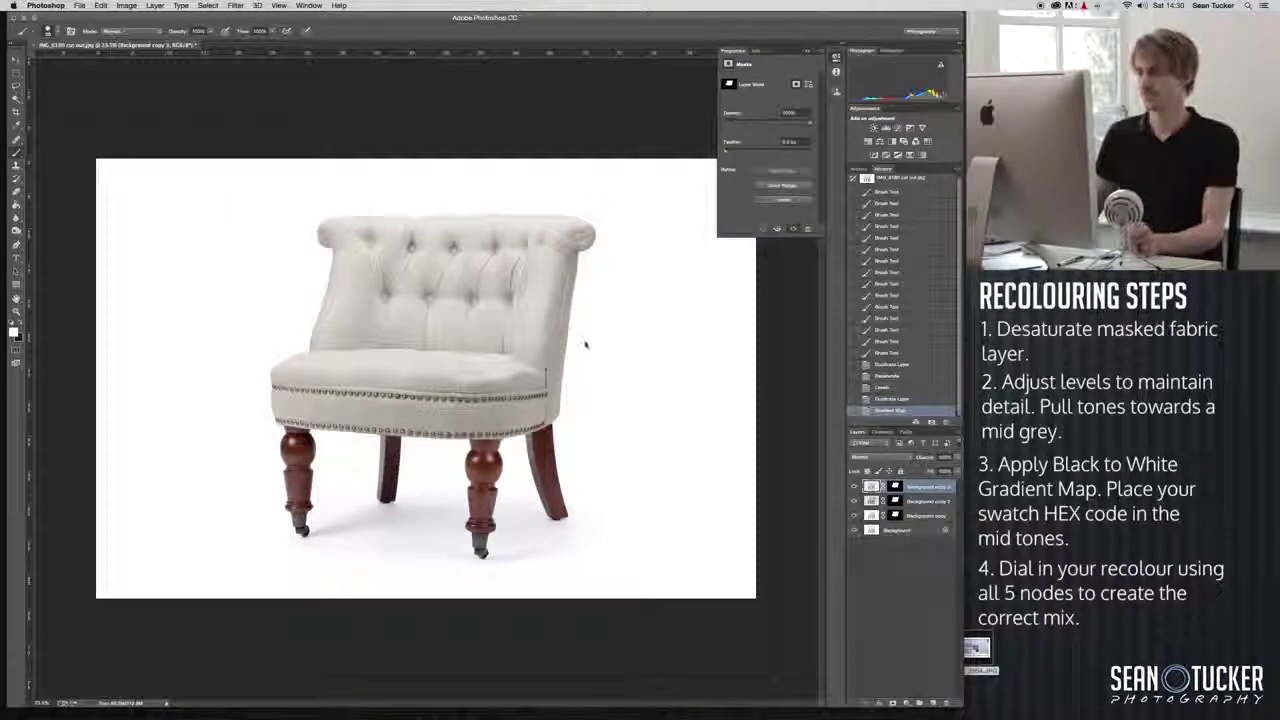
pyautogui.press('super+shift+s')
pyautogui.click(612, 612)
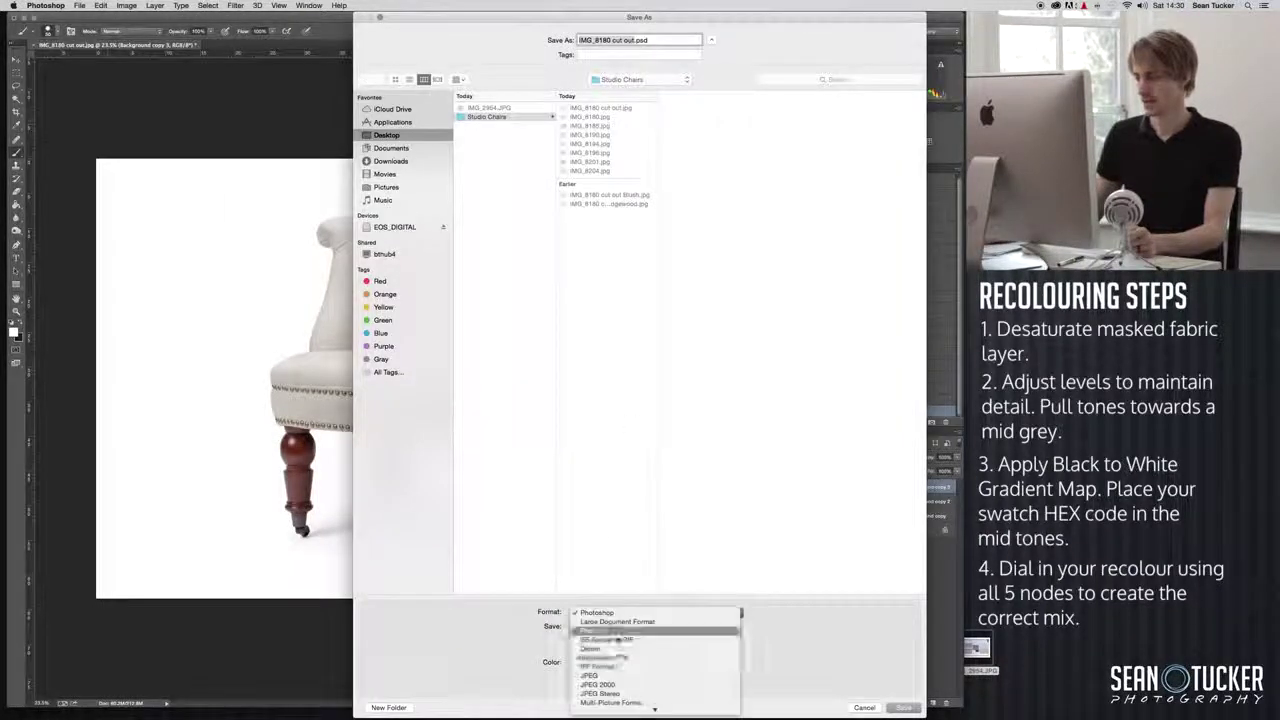
pyautogui.click(600, 680)
pyautogui.press('Right')
pyautogui.press('BackSpace')
pyautogui.press('BackSpace')
pyautogui.press('BackSpace')
pyautogui.press('BackSpace')
pyautogui.write('pebble')
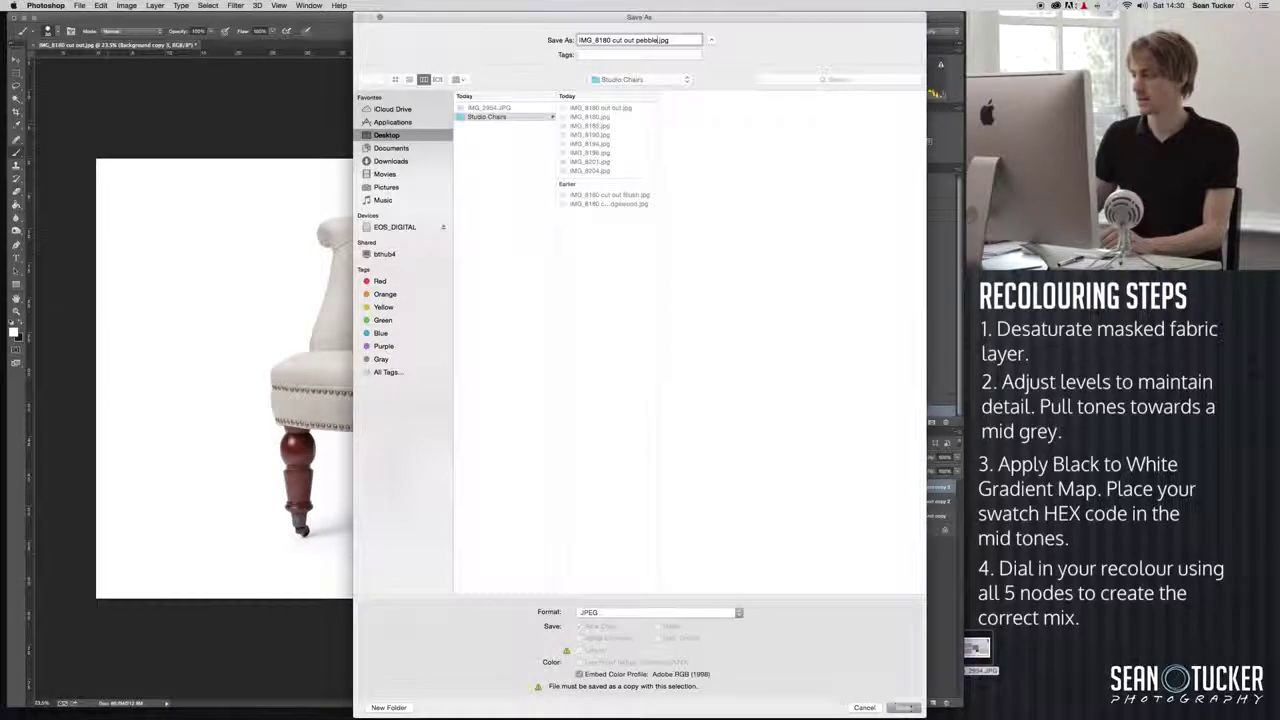
pyautogui.click(903, 707)
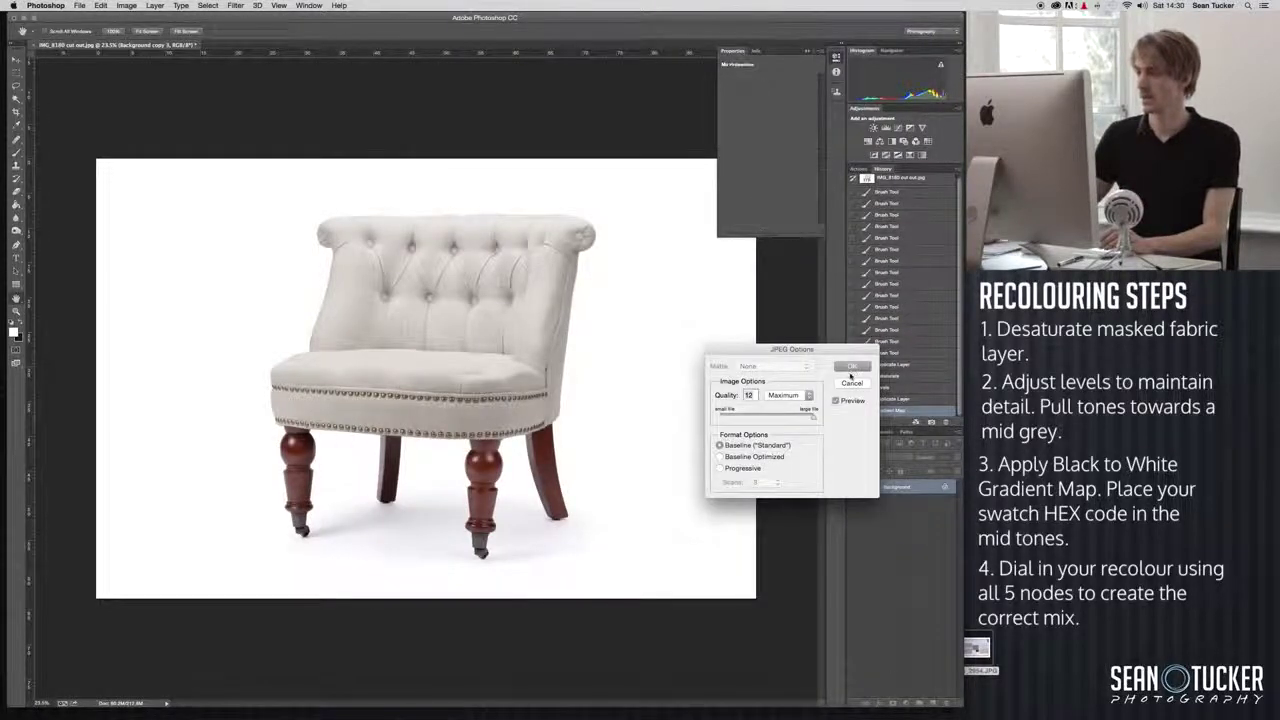
pyautogui.click(852, 368)
pyautogui.click(894, 400)
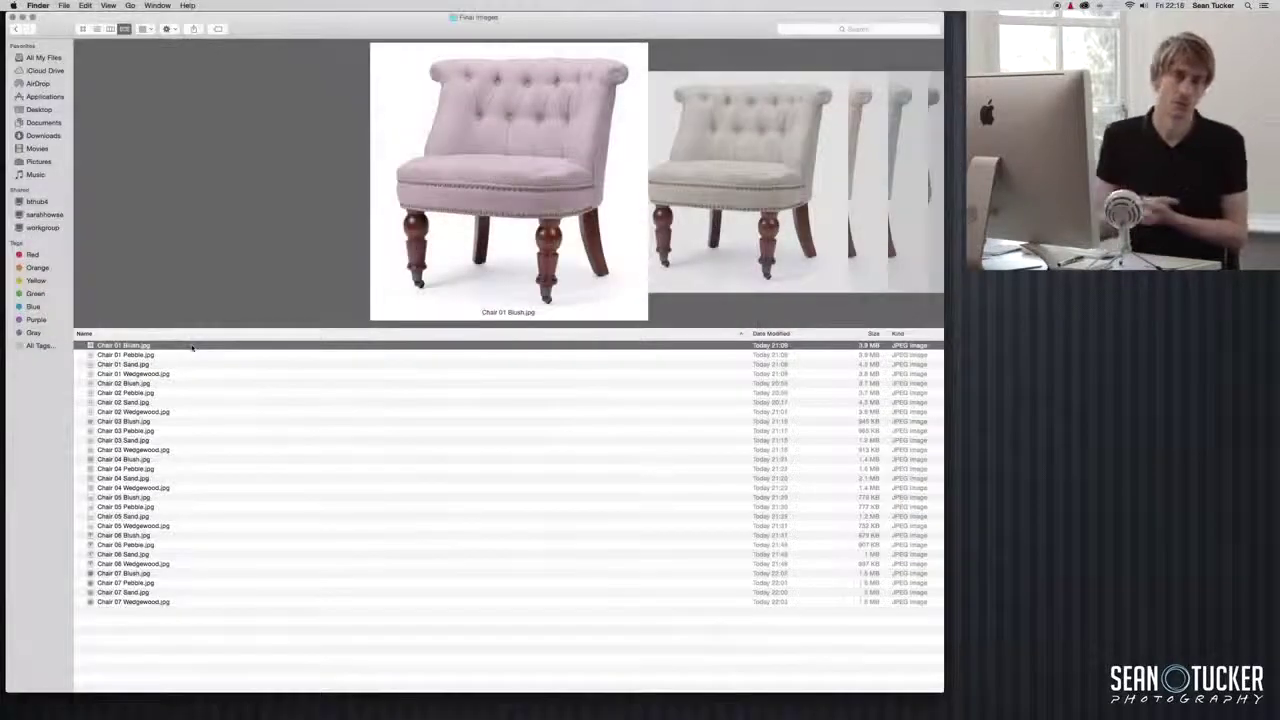
# Examine the finished chair previews in the Final Images folder one by one, from "Chair 01 Blush.jpg" through "Chair 07 Wedgewood.jpg"
pyautogui.press('Down')
pyautogui.press('Down')
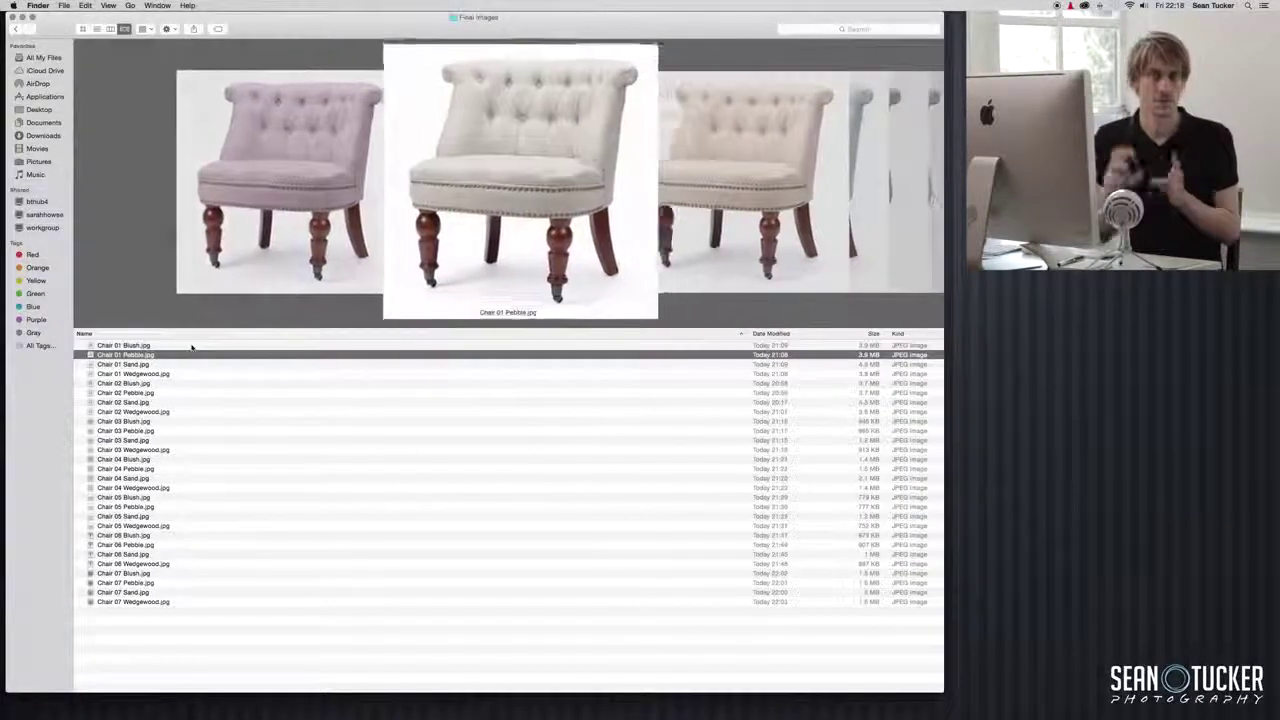
pyautogui.press('Down')
pyautogui.press('Down')
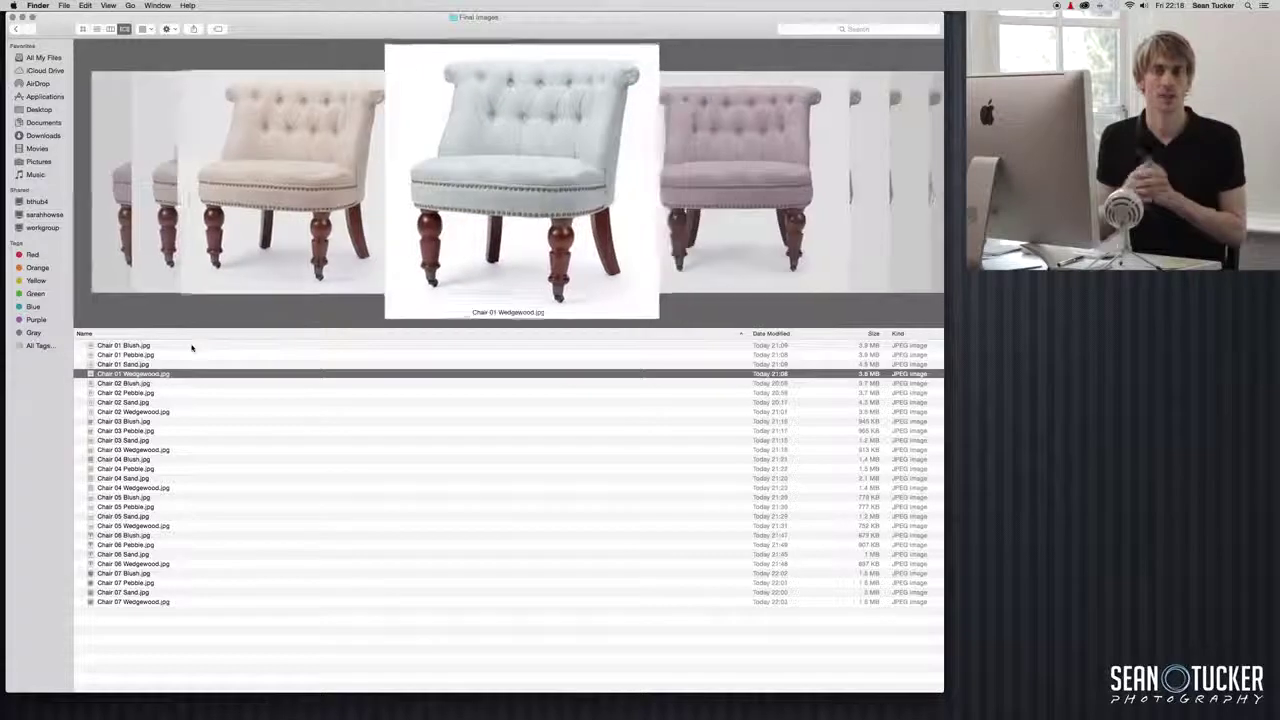
pyautogui.press('Down')
pyautogui.press('Down')
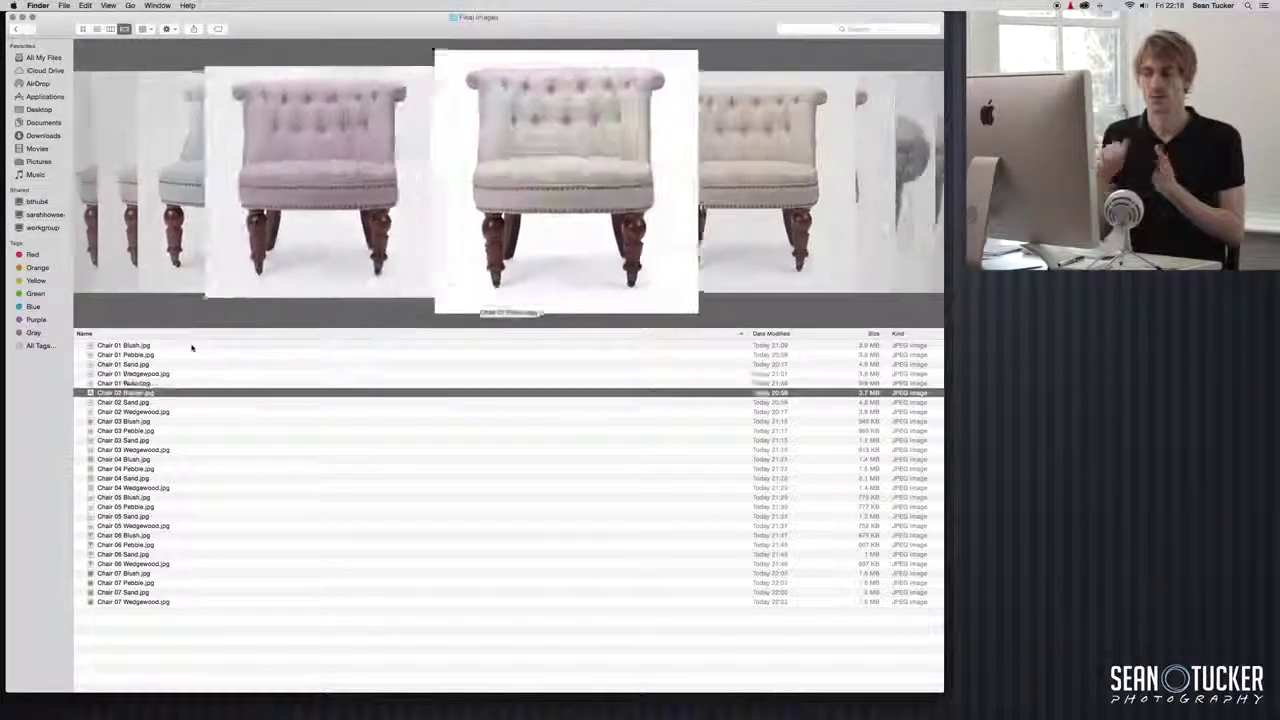
pyautogui.press('Down')
pyautogui.press('Down')
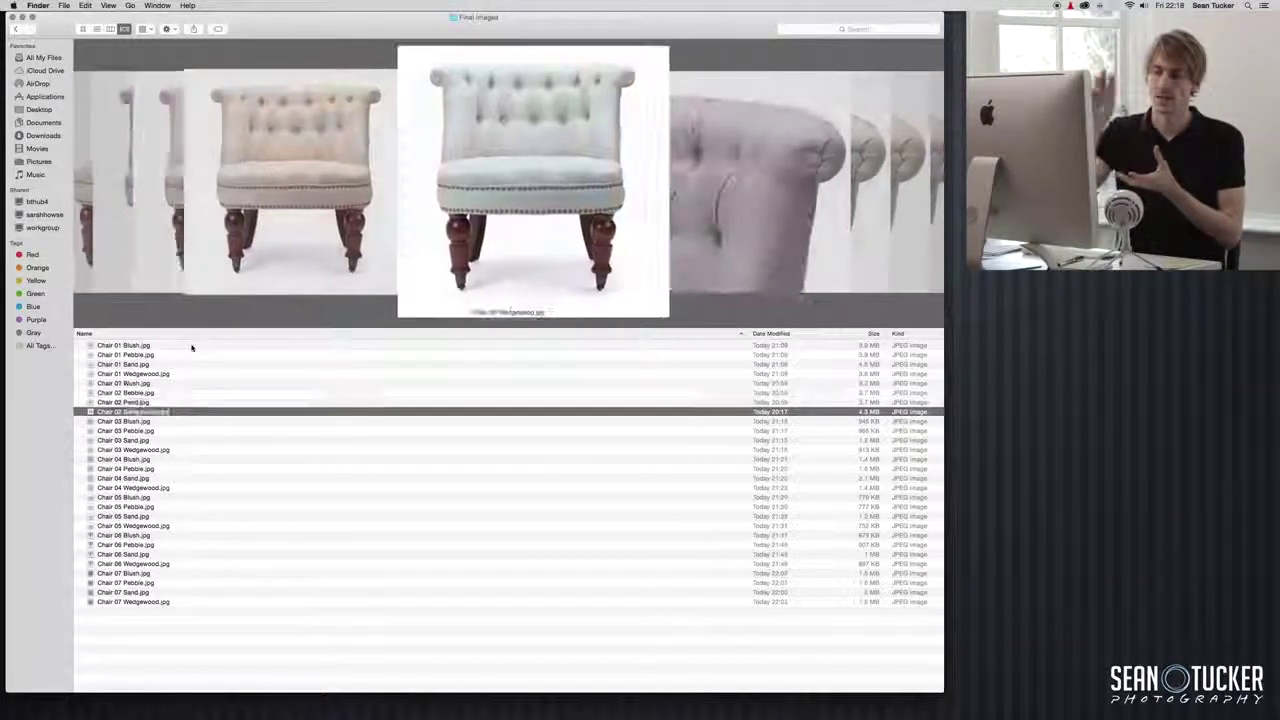
pyautogui.press('Down')
pyautogui.press('Down')
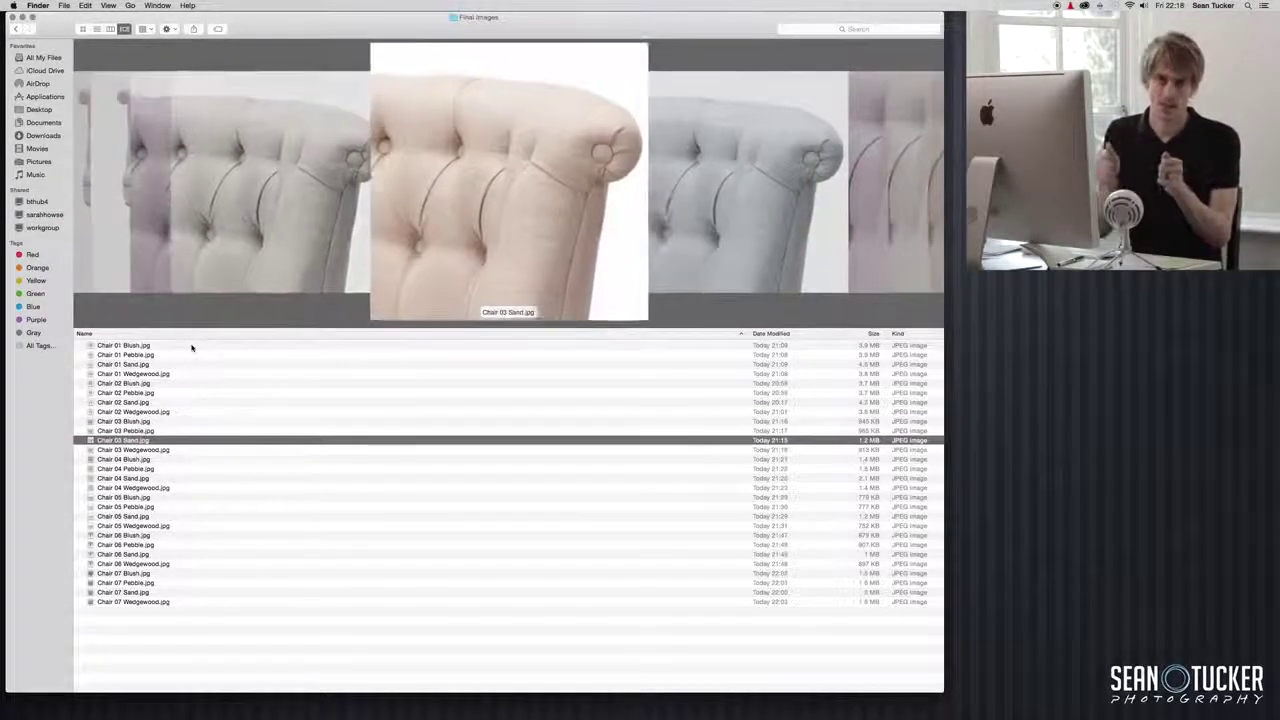
pyautogui.press('Down')
pyautogui.press('Down')
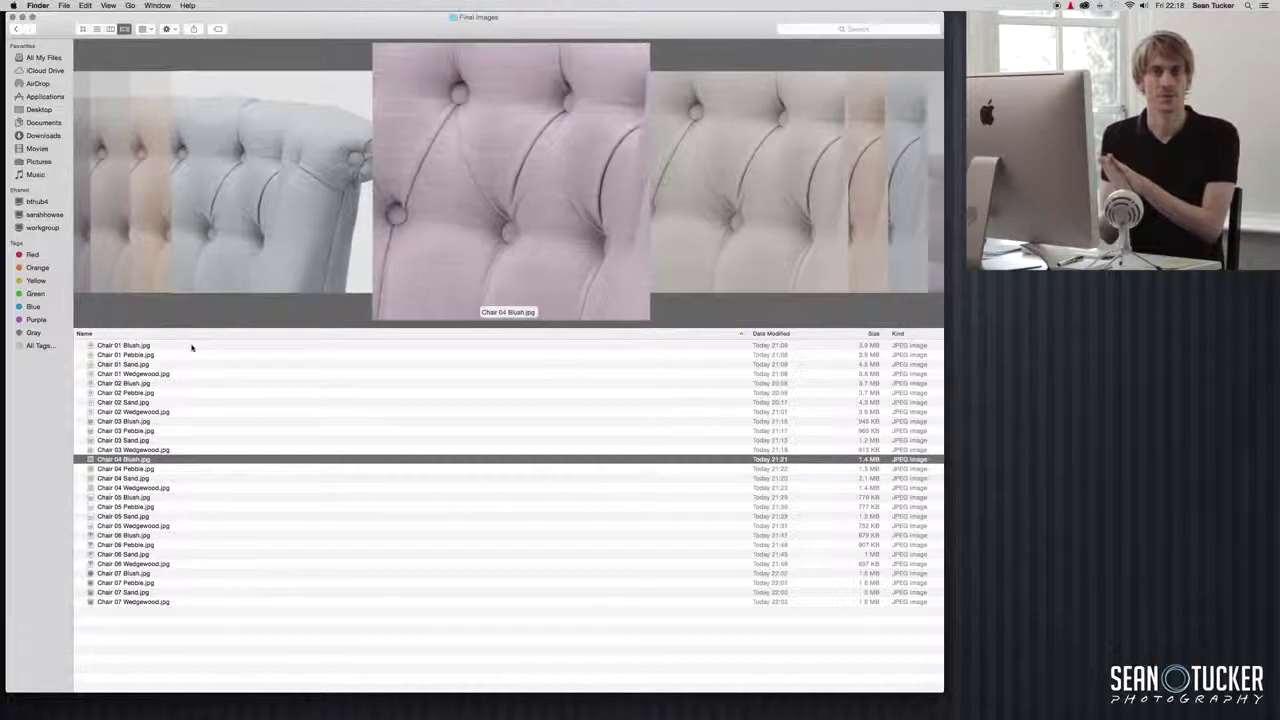
pyautogui.press('Down')
pyautogui.press('Down')
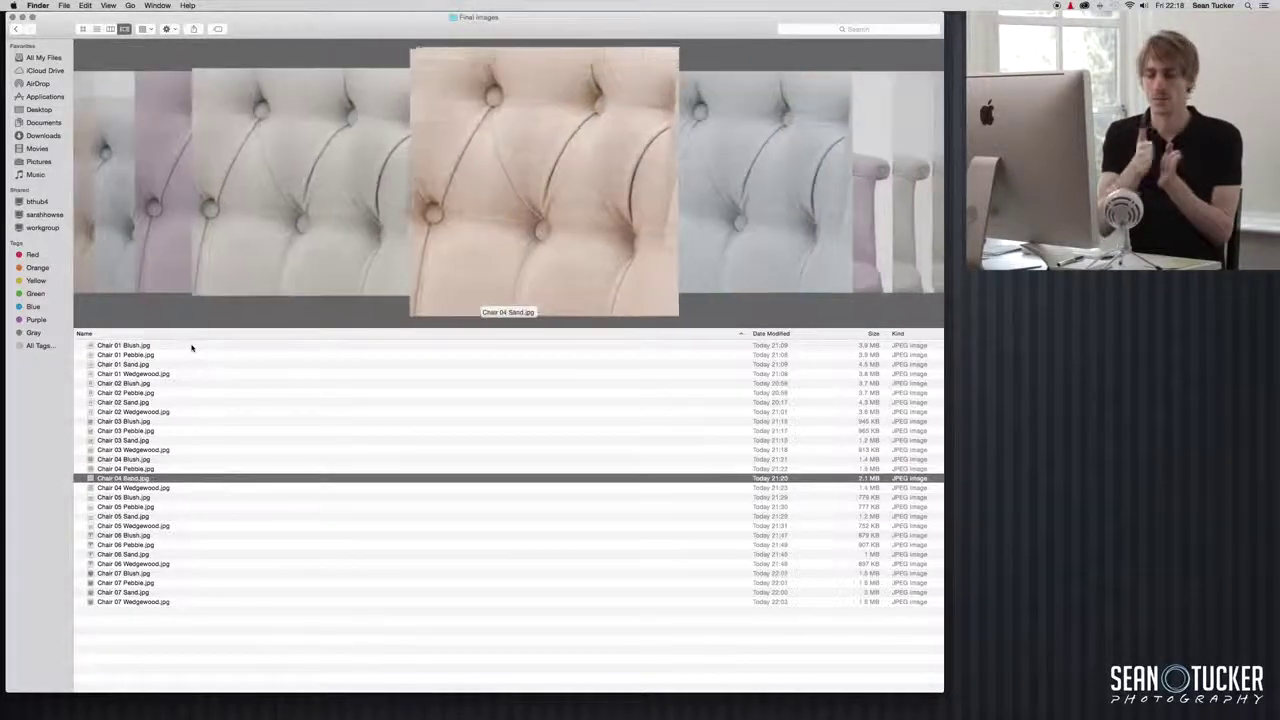
pyautogui.press('Down')
pyautogui.press('Down')
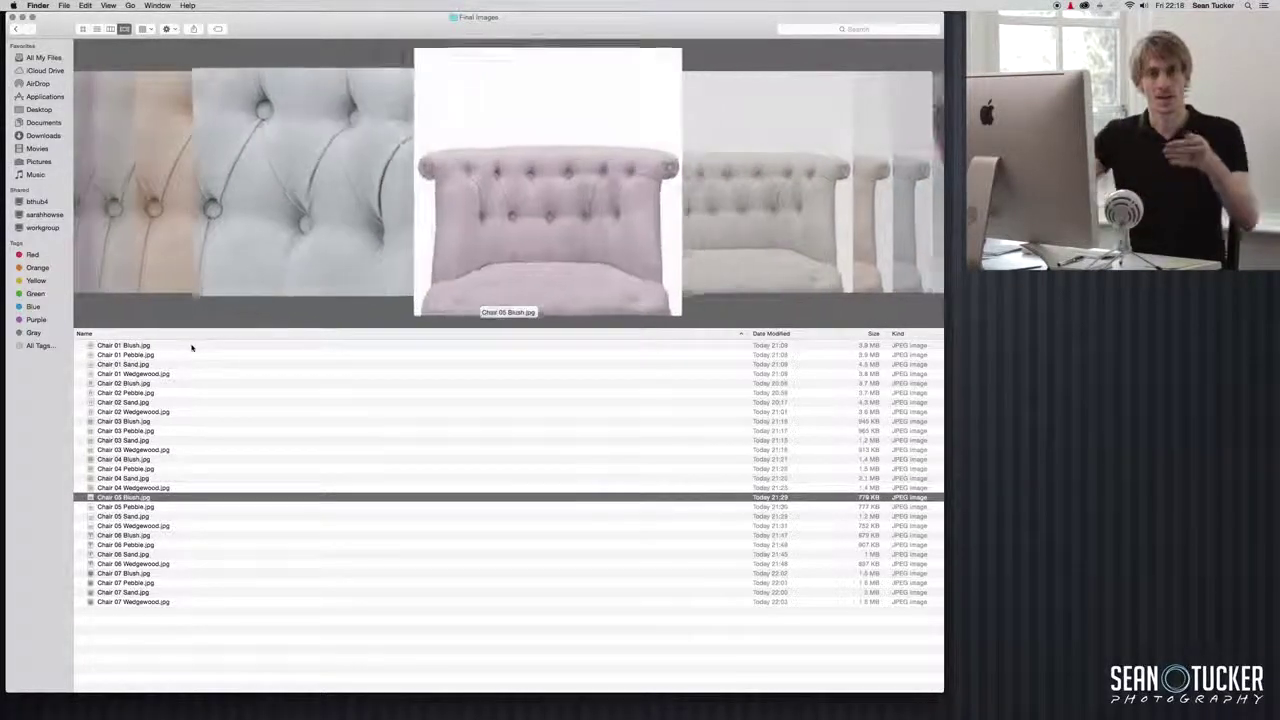
pyautogui.press('Down')
pyautogui.press('Down')
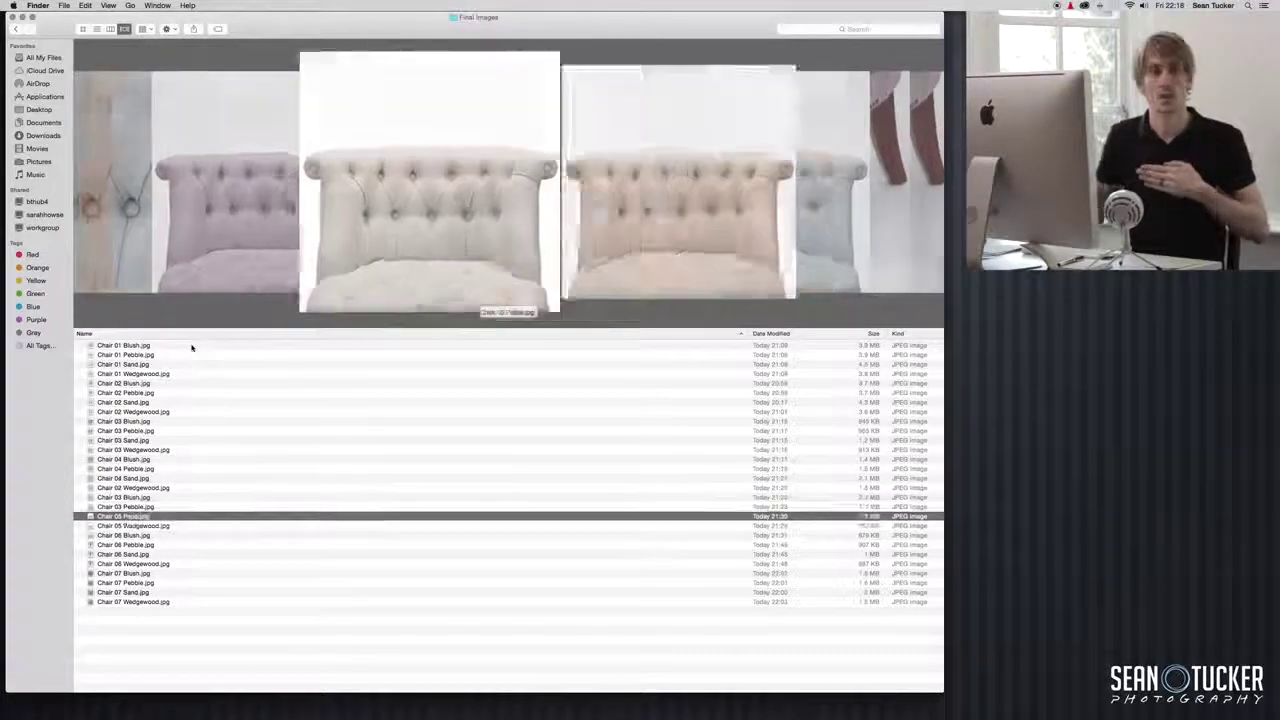
pyautogui.press('Down')
pyautogui.press('Down')
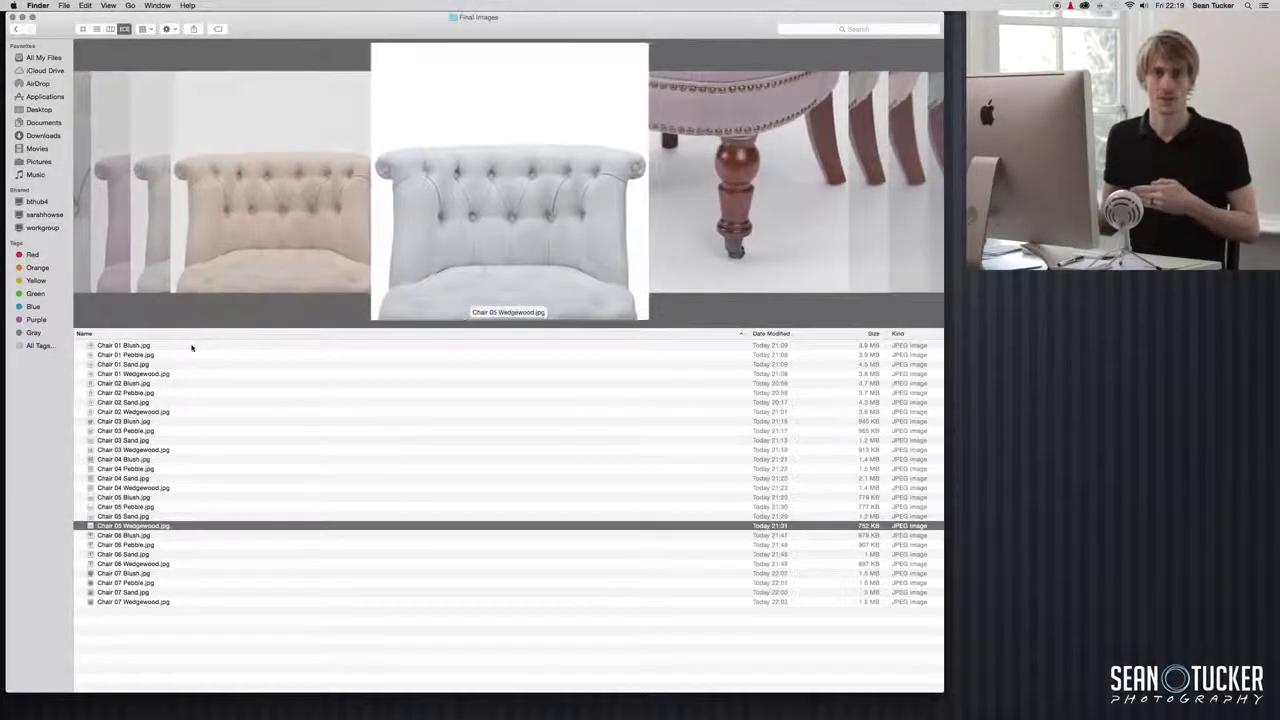
pyautogui.press('Down')
pyautogui.press('Down')
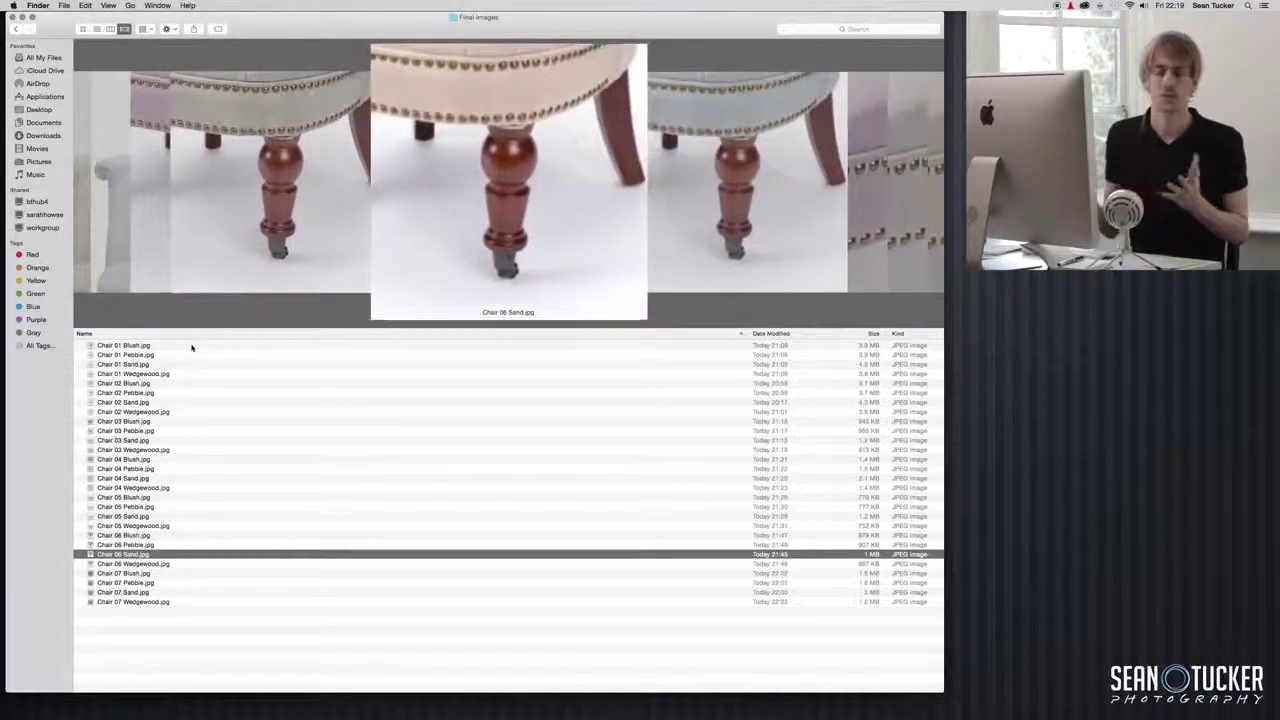
pyautogui.press('Down')
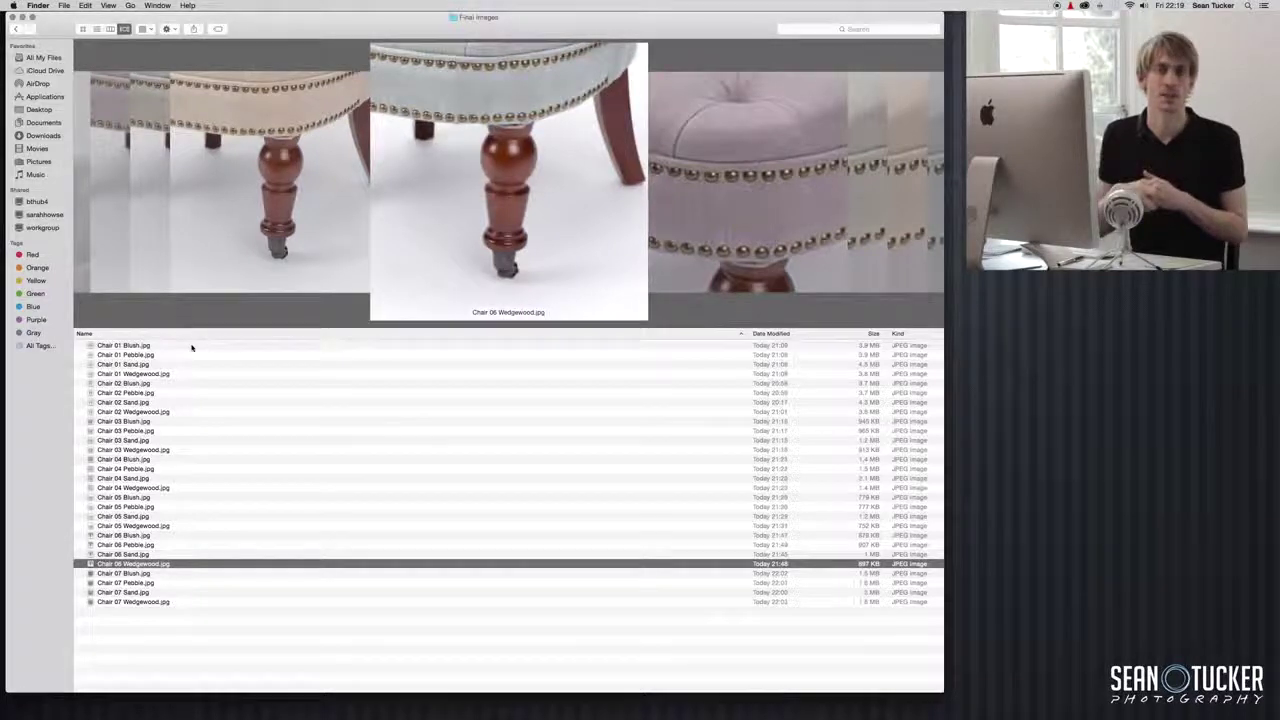
pyautogui.press('Down')
pyautogui.press('Down')
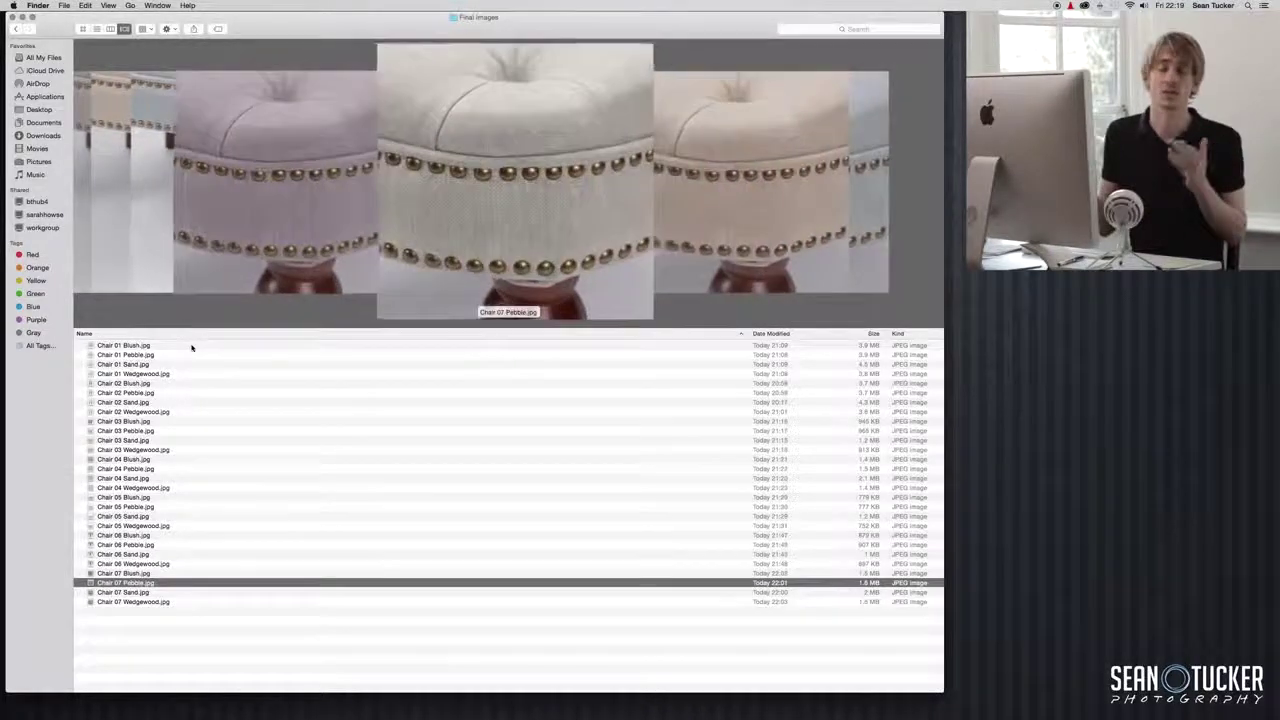
pyautogui.press('Down')
pyautogui.press('Down')
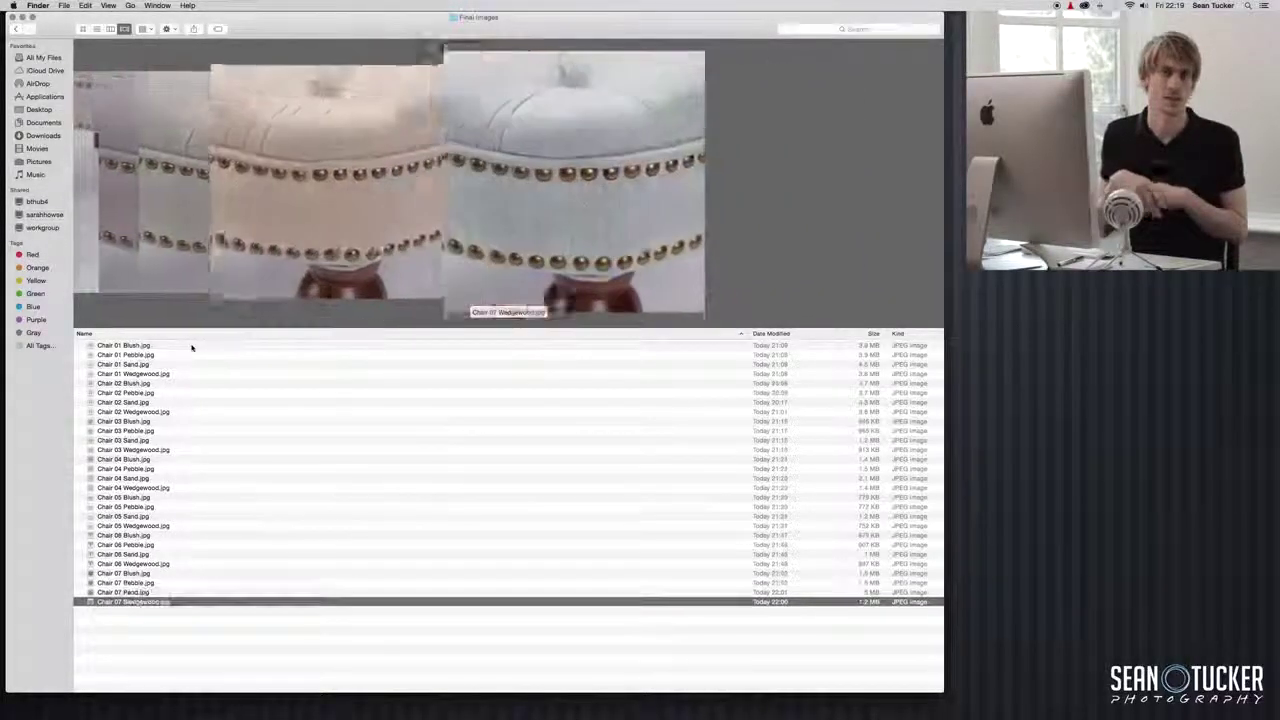